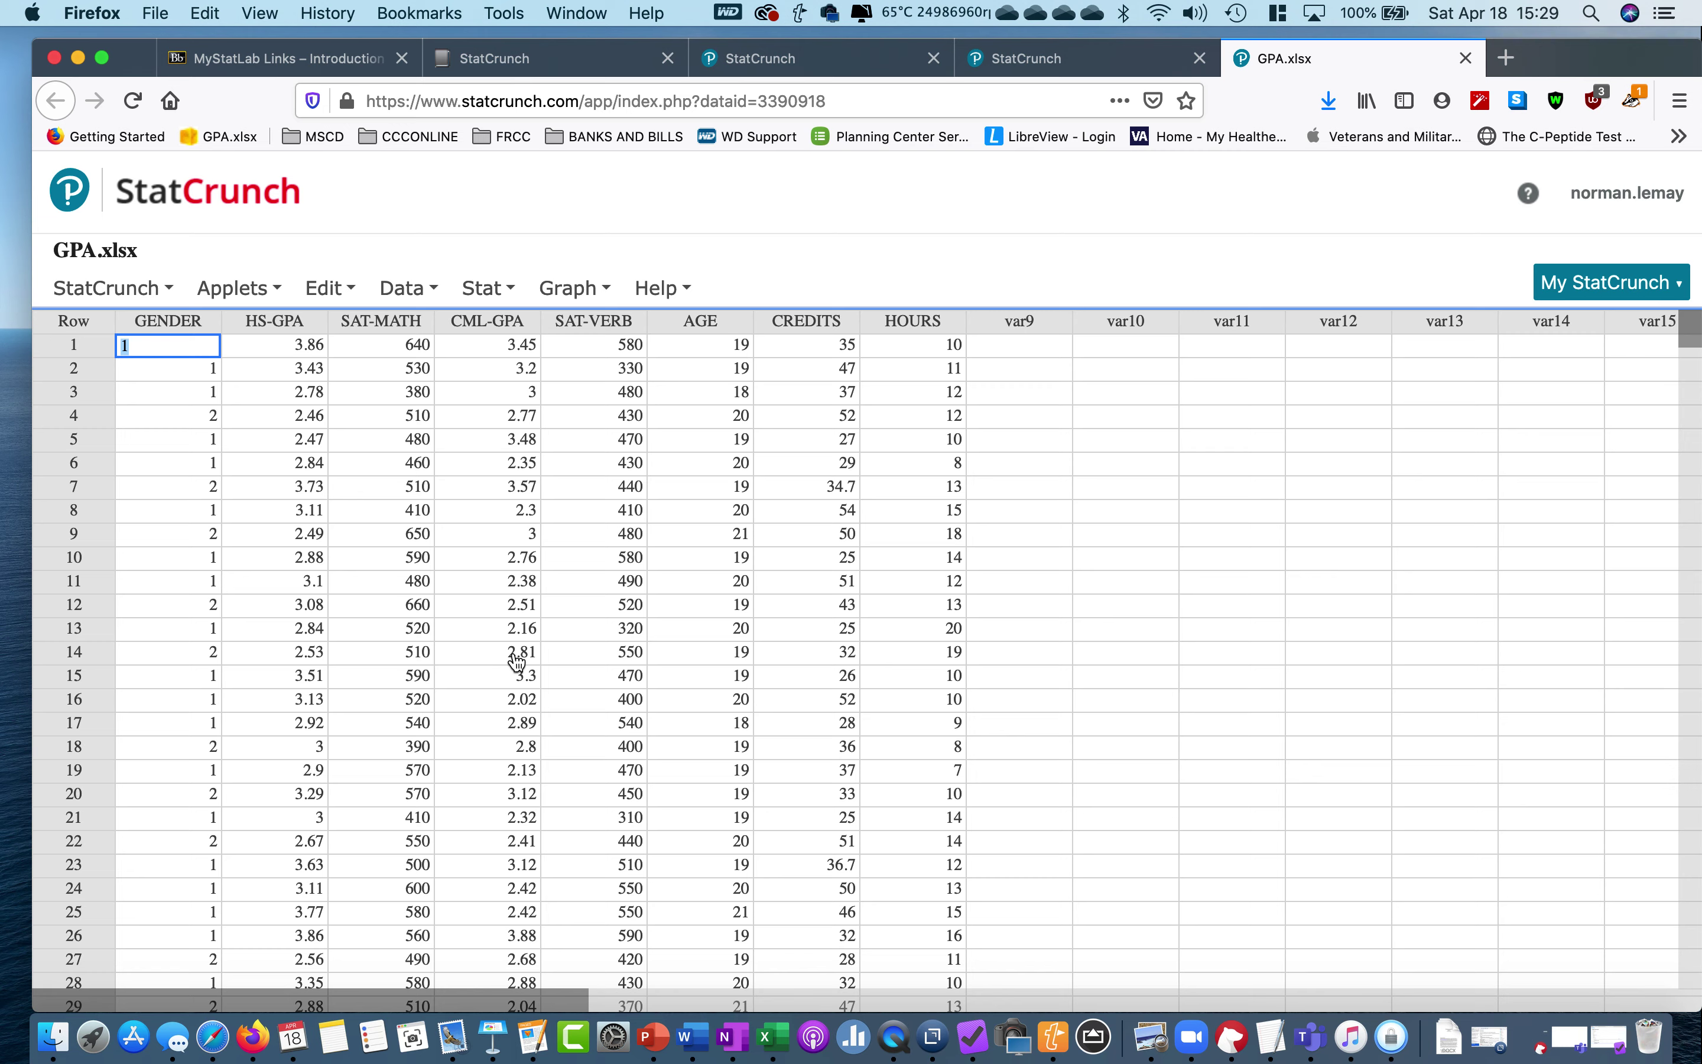
- Create a frequency histogram of the HS-GPA column with the default bins and display options
left_click(572, 294)
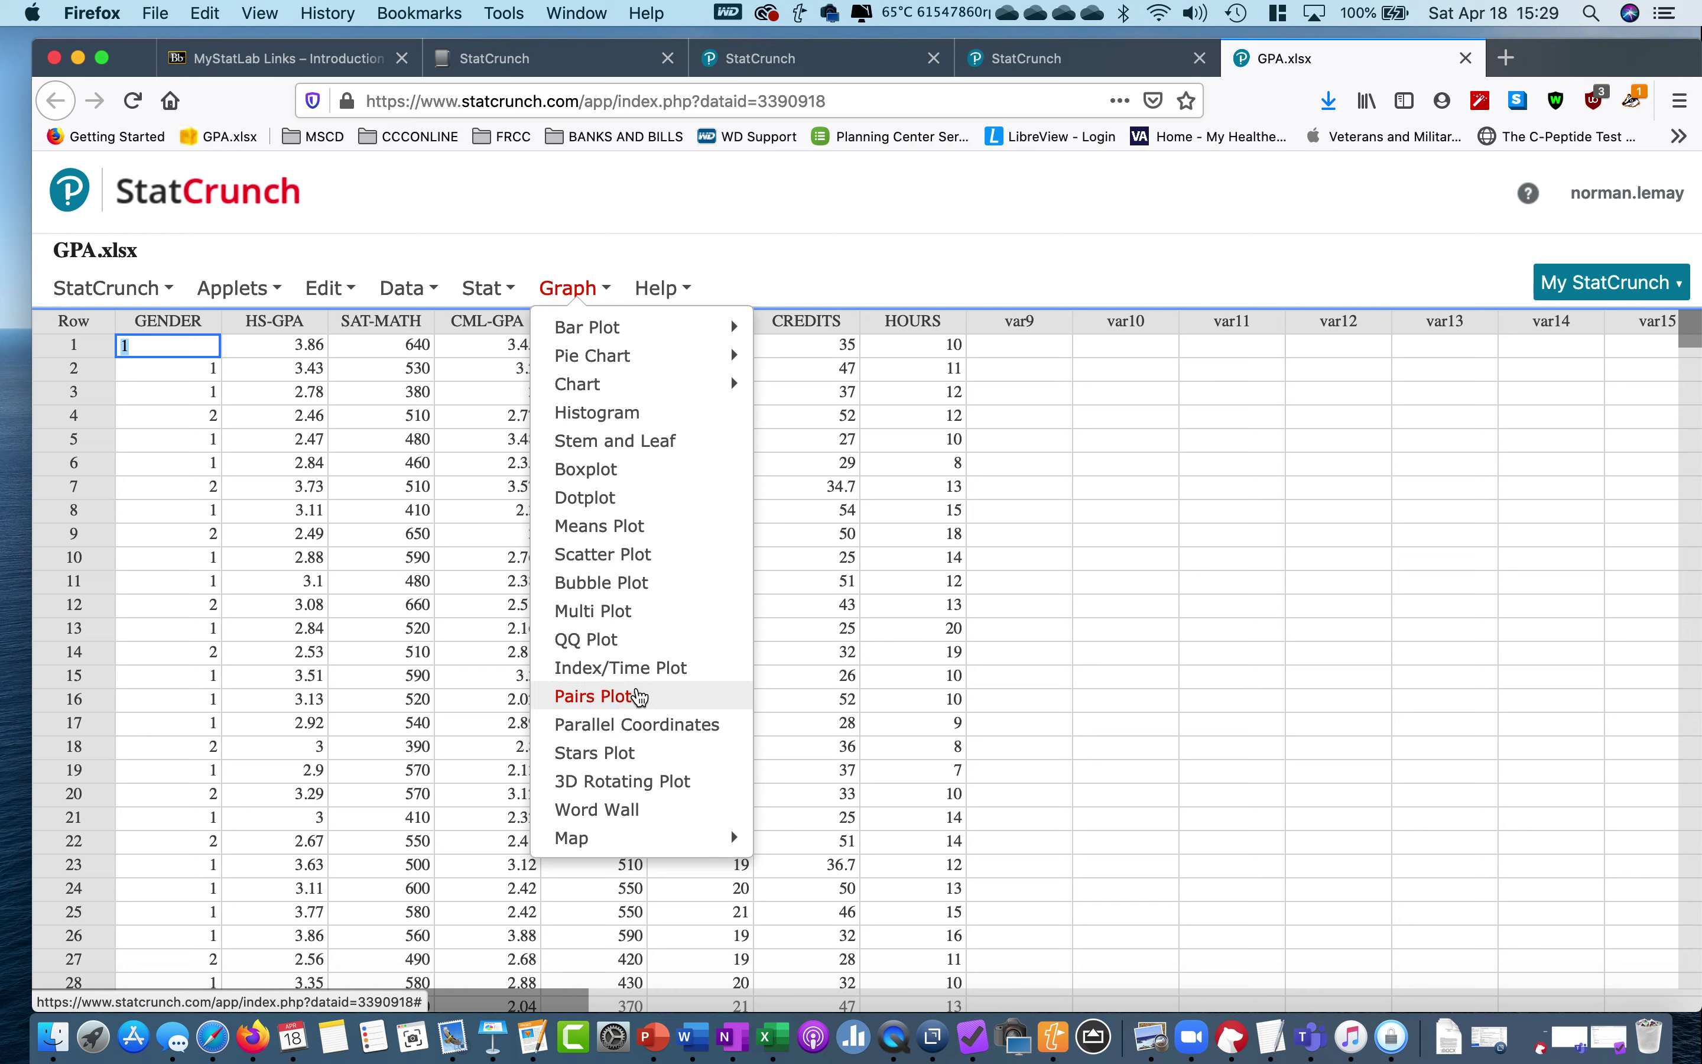
mouse_move(674, 391)
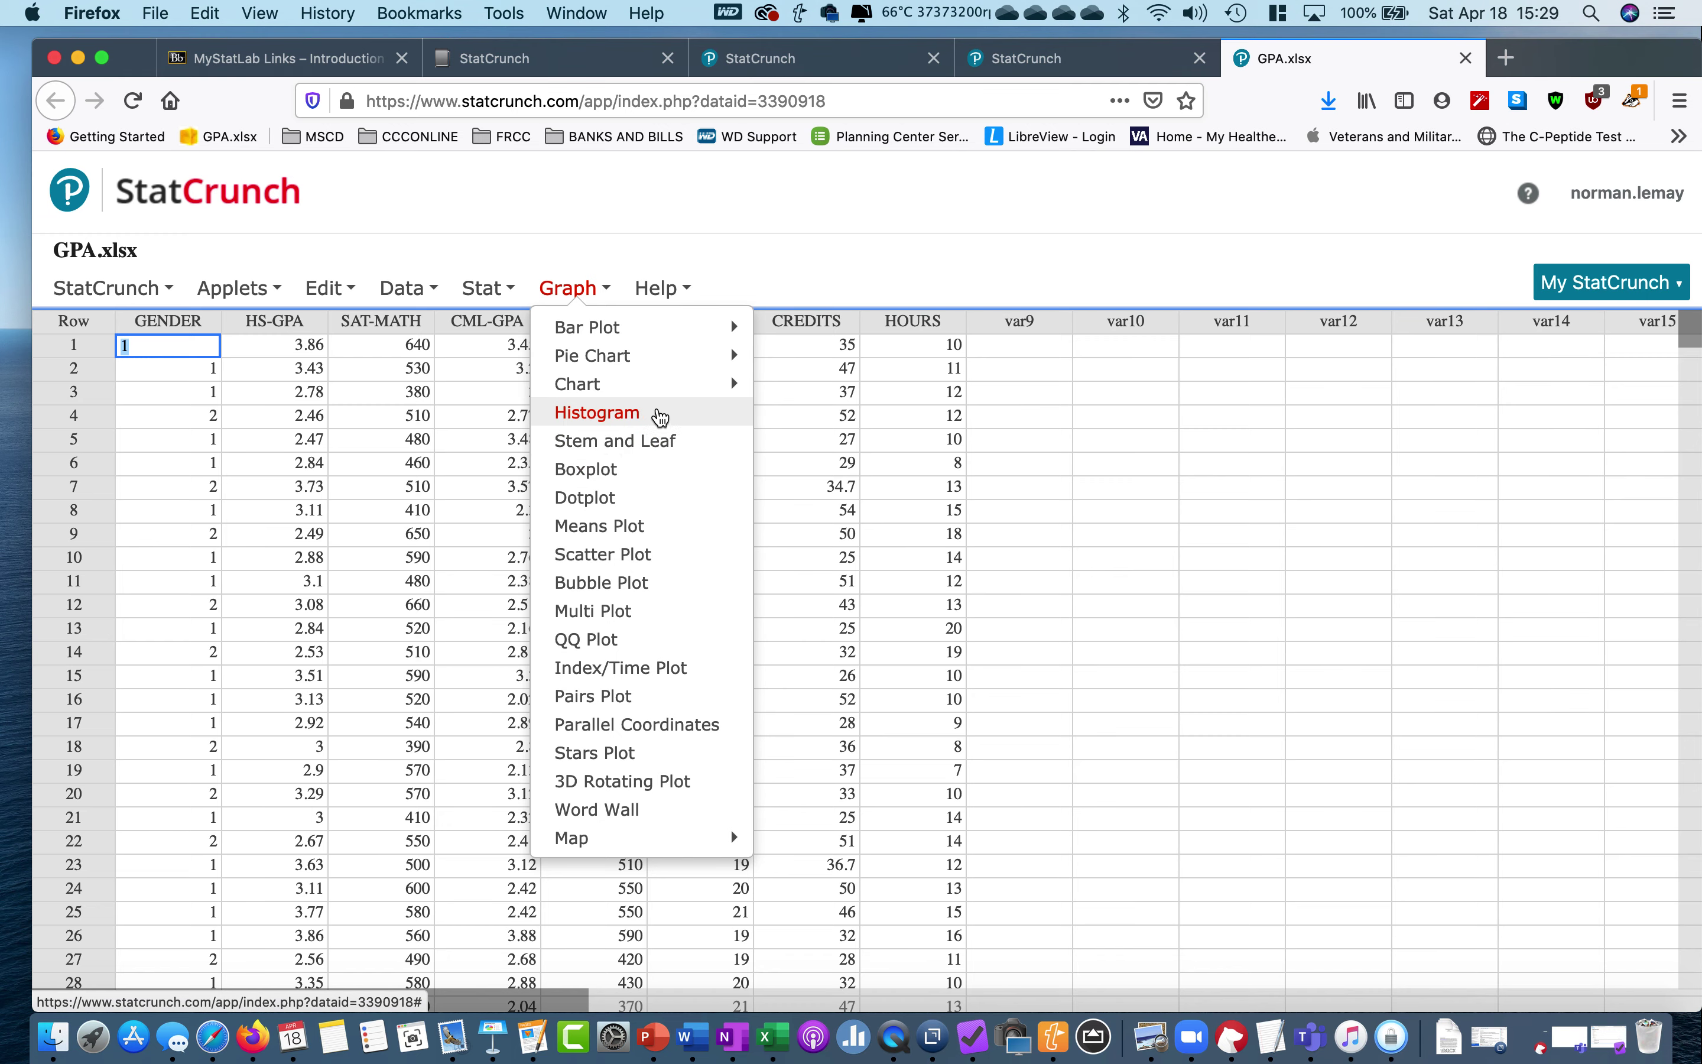
left_click(595, 414)
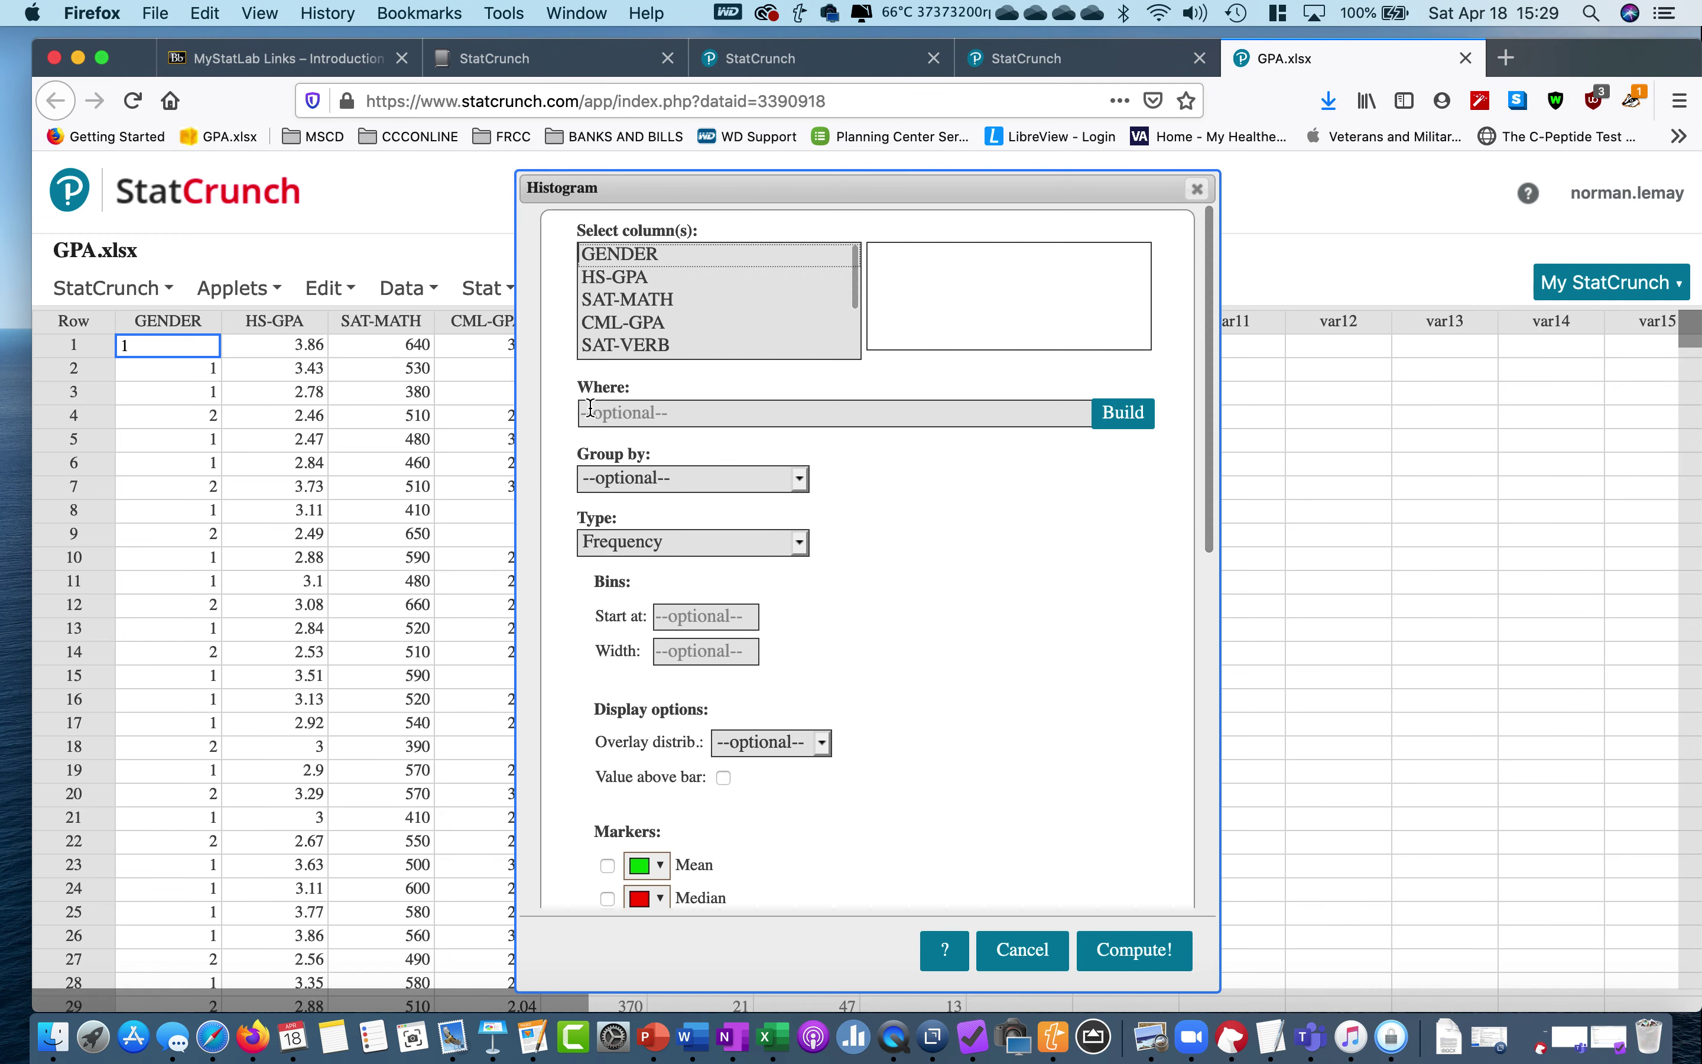
left_click(628, 277)
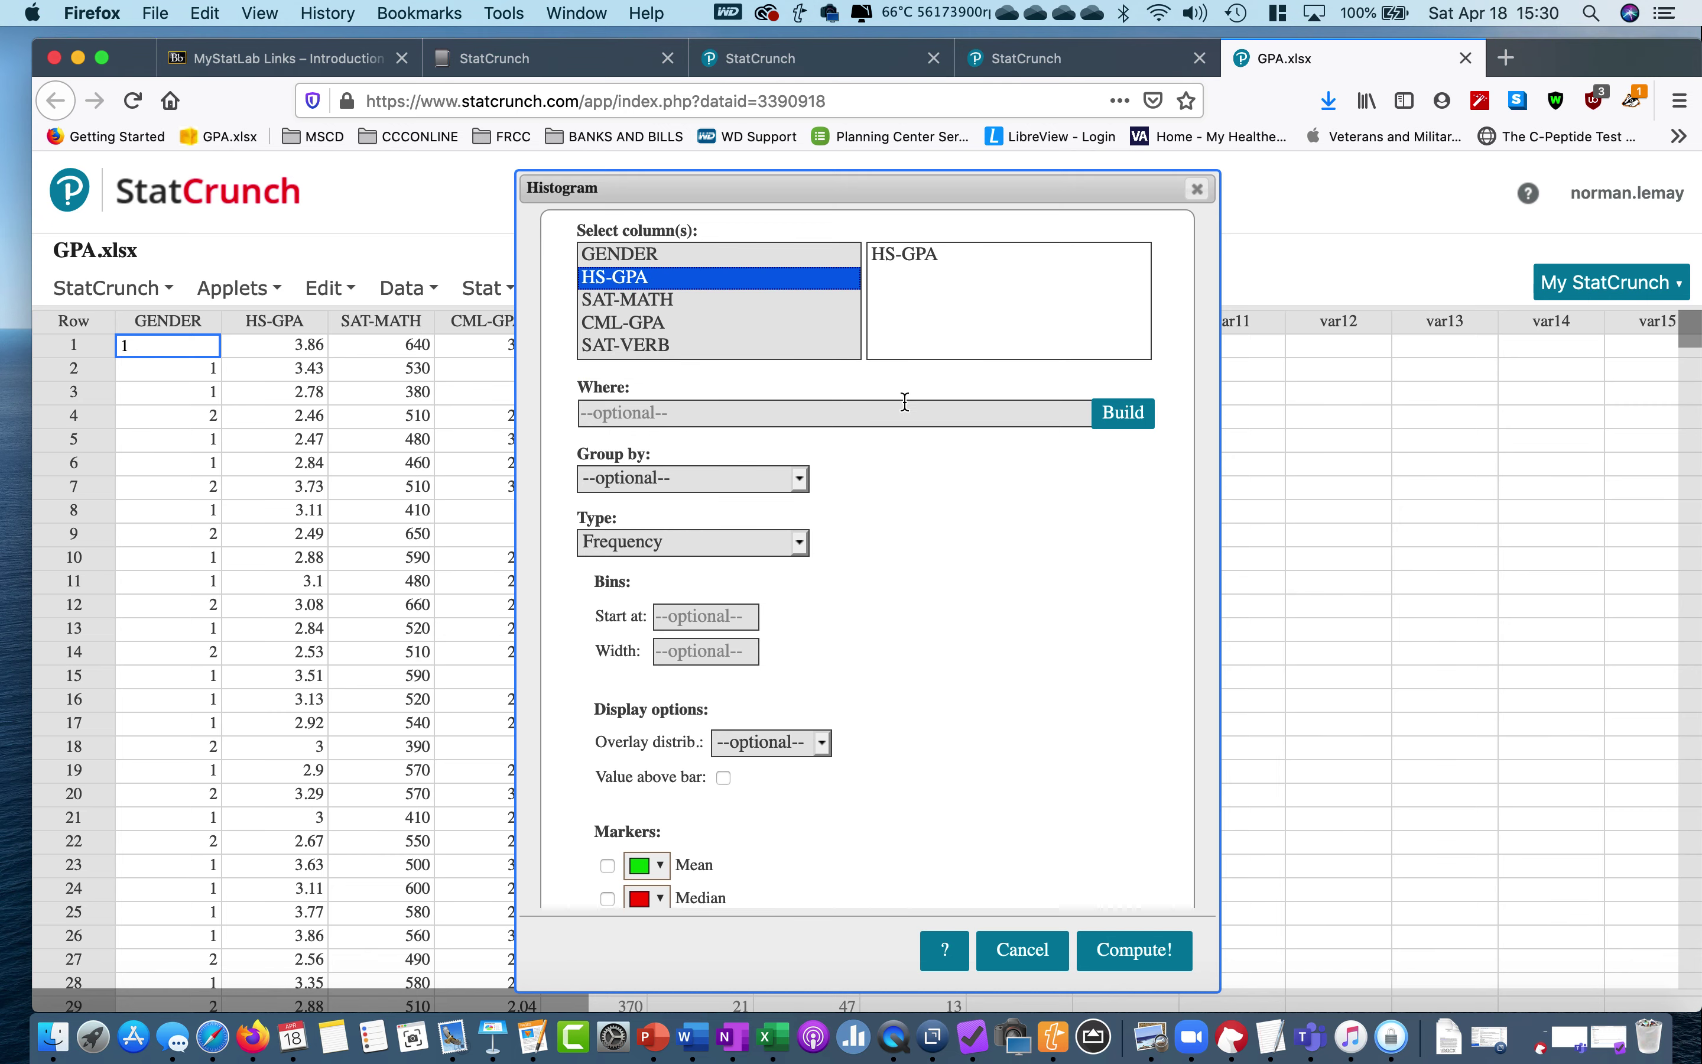
scroll(857, 420, "down", 5)
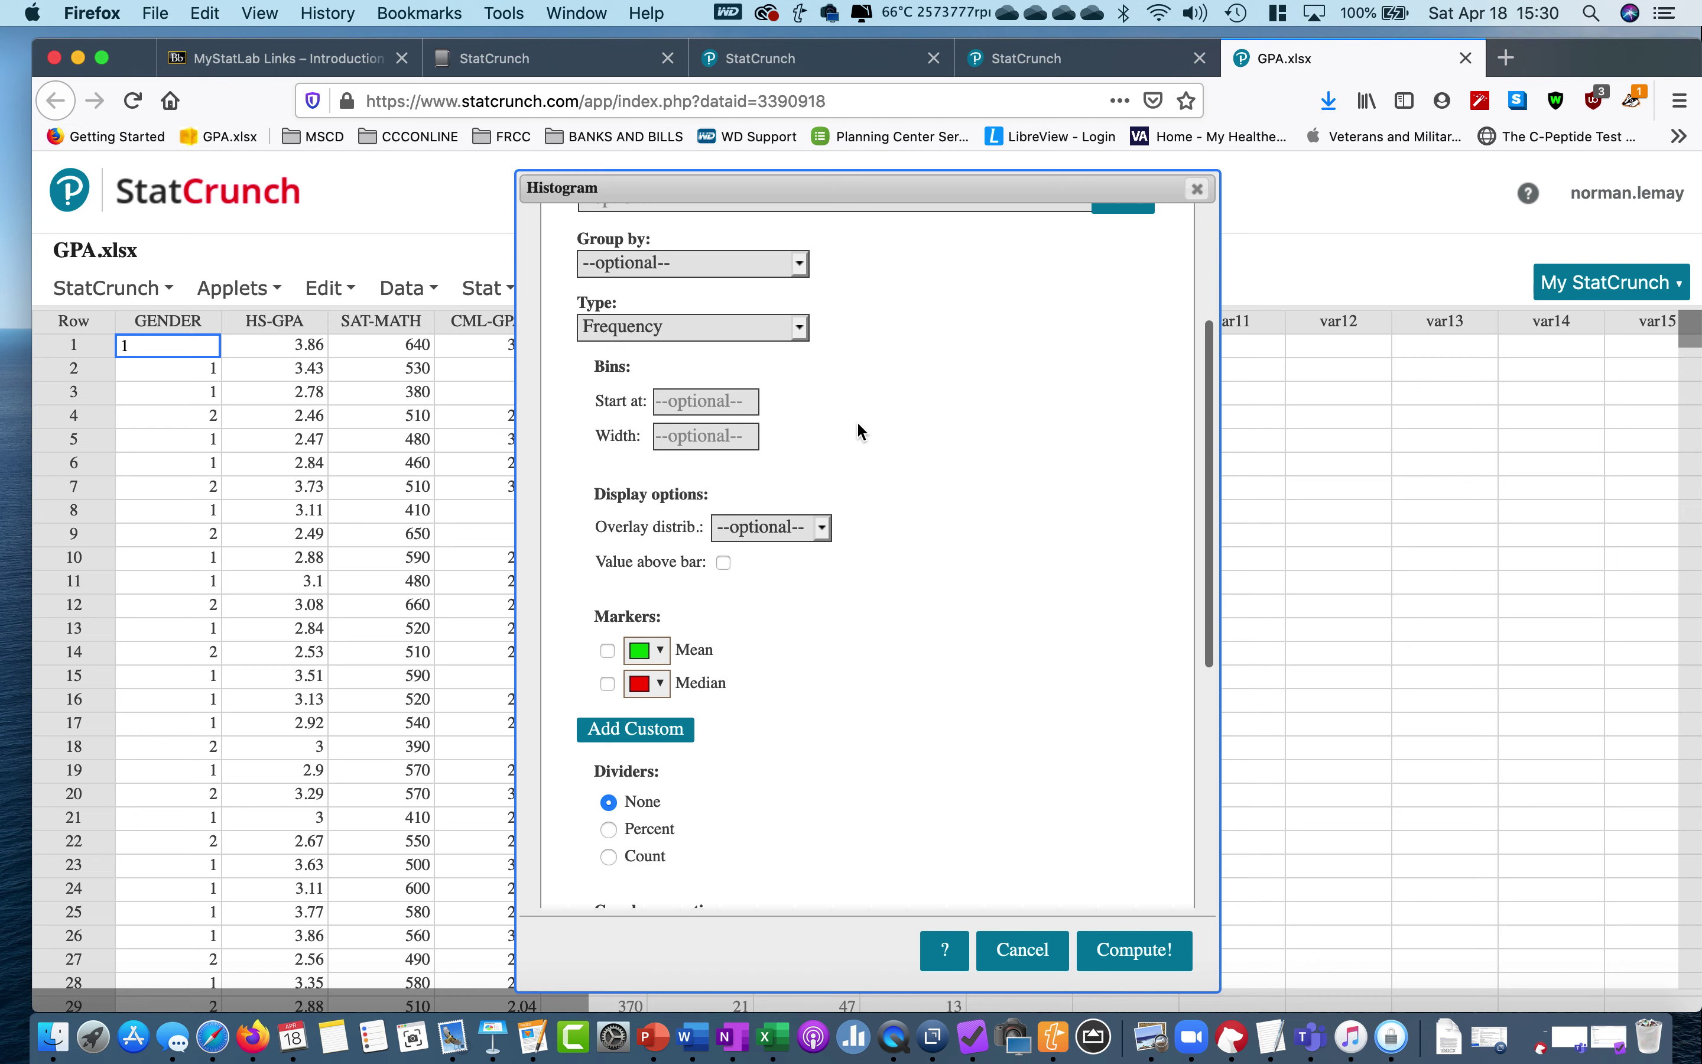
scroll(857, 420, "up", 5)
scroll(857, 420, "down", 15)
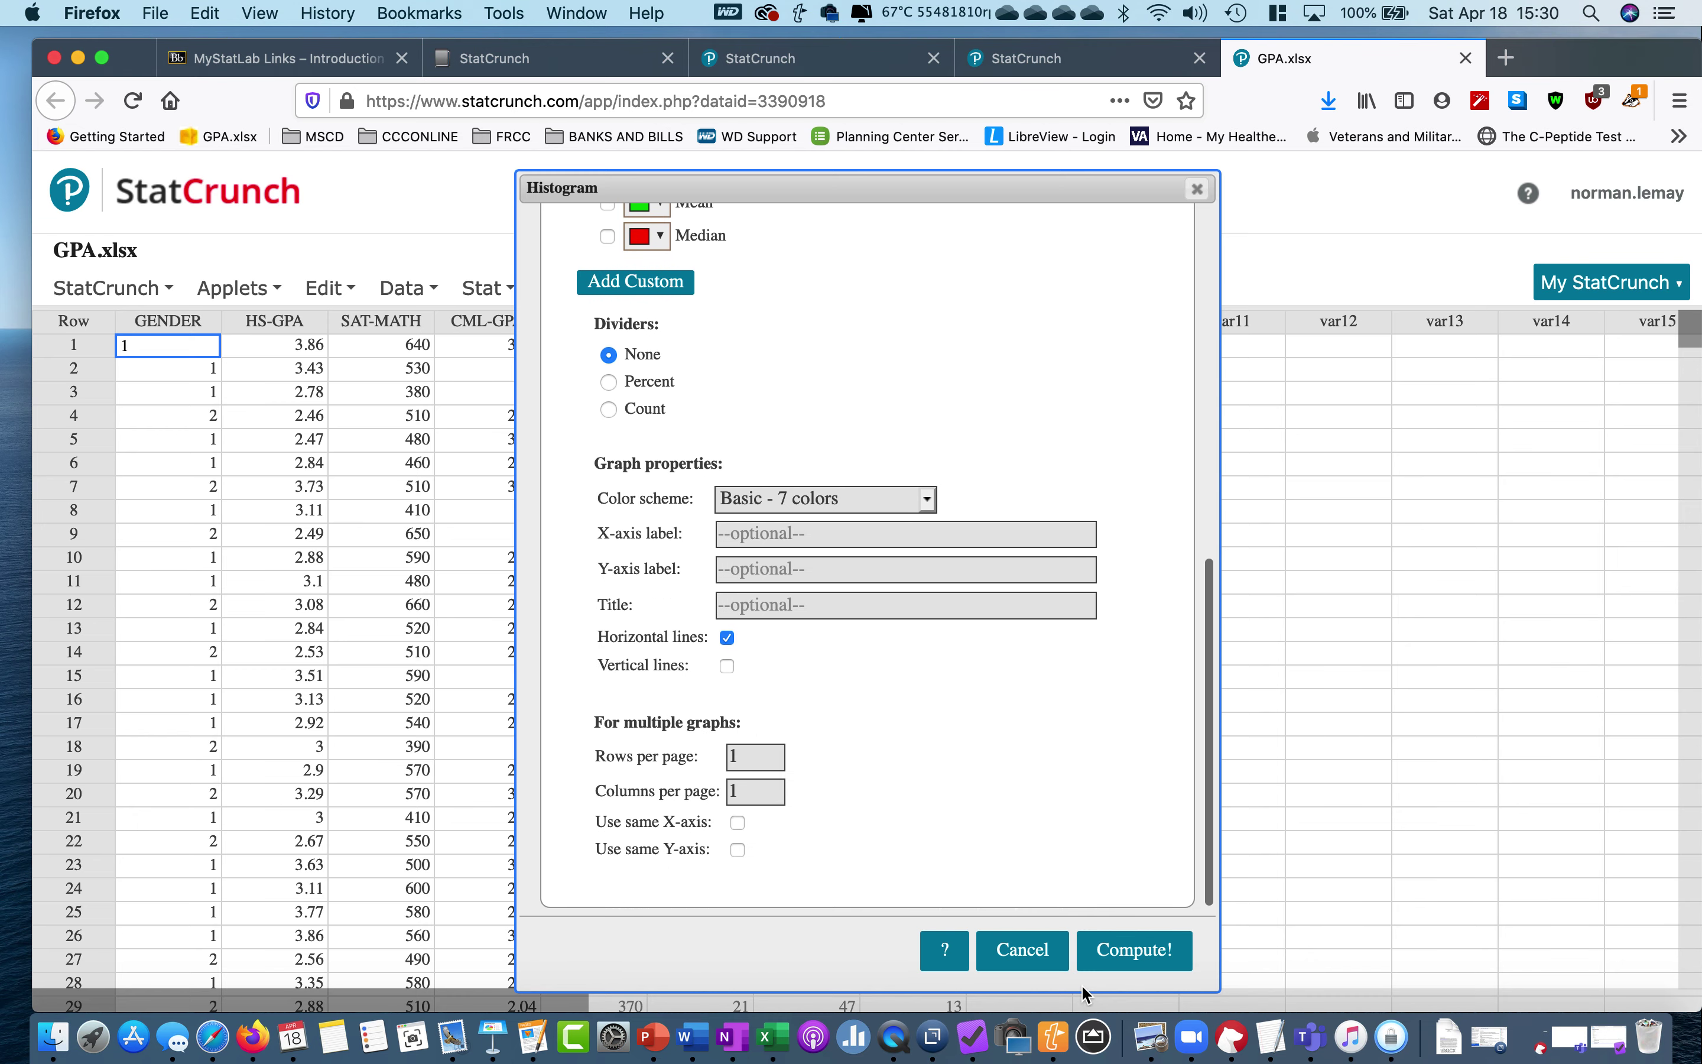
left_click(1159, 950)
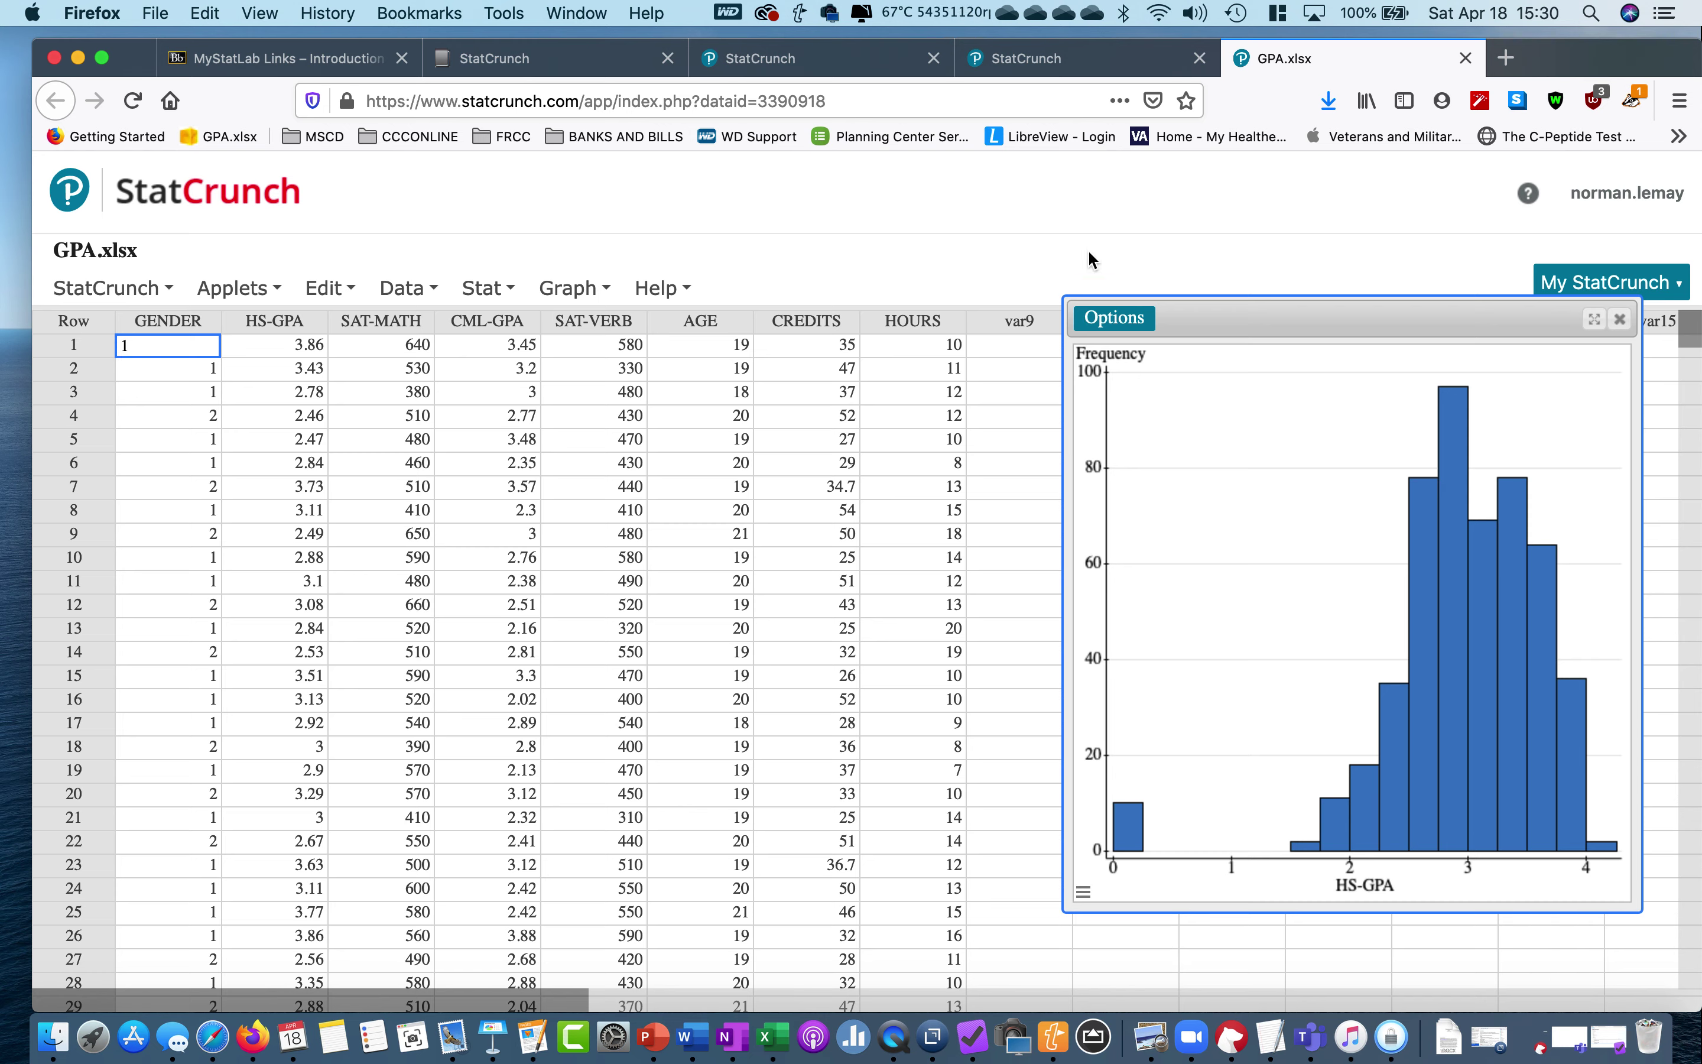
- Copy the HS-GPA histogram as an image, and close both the copy window and the histogram
left_click(1135, 322)
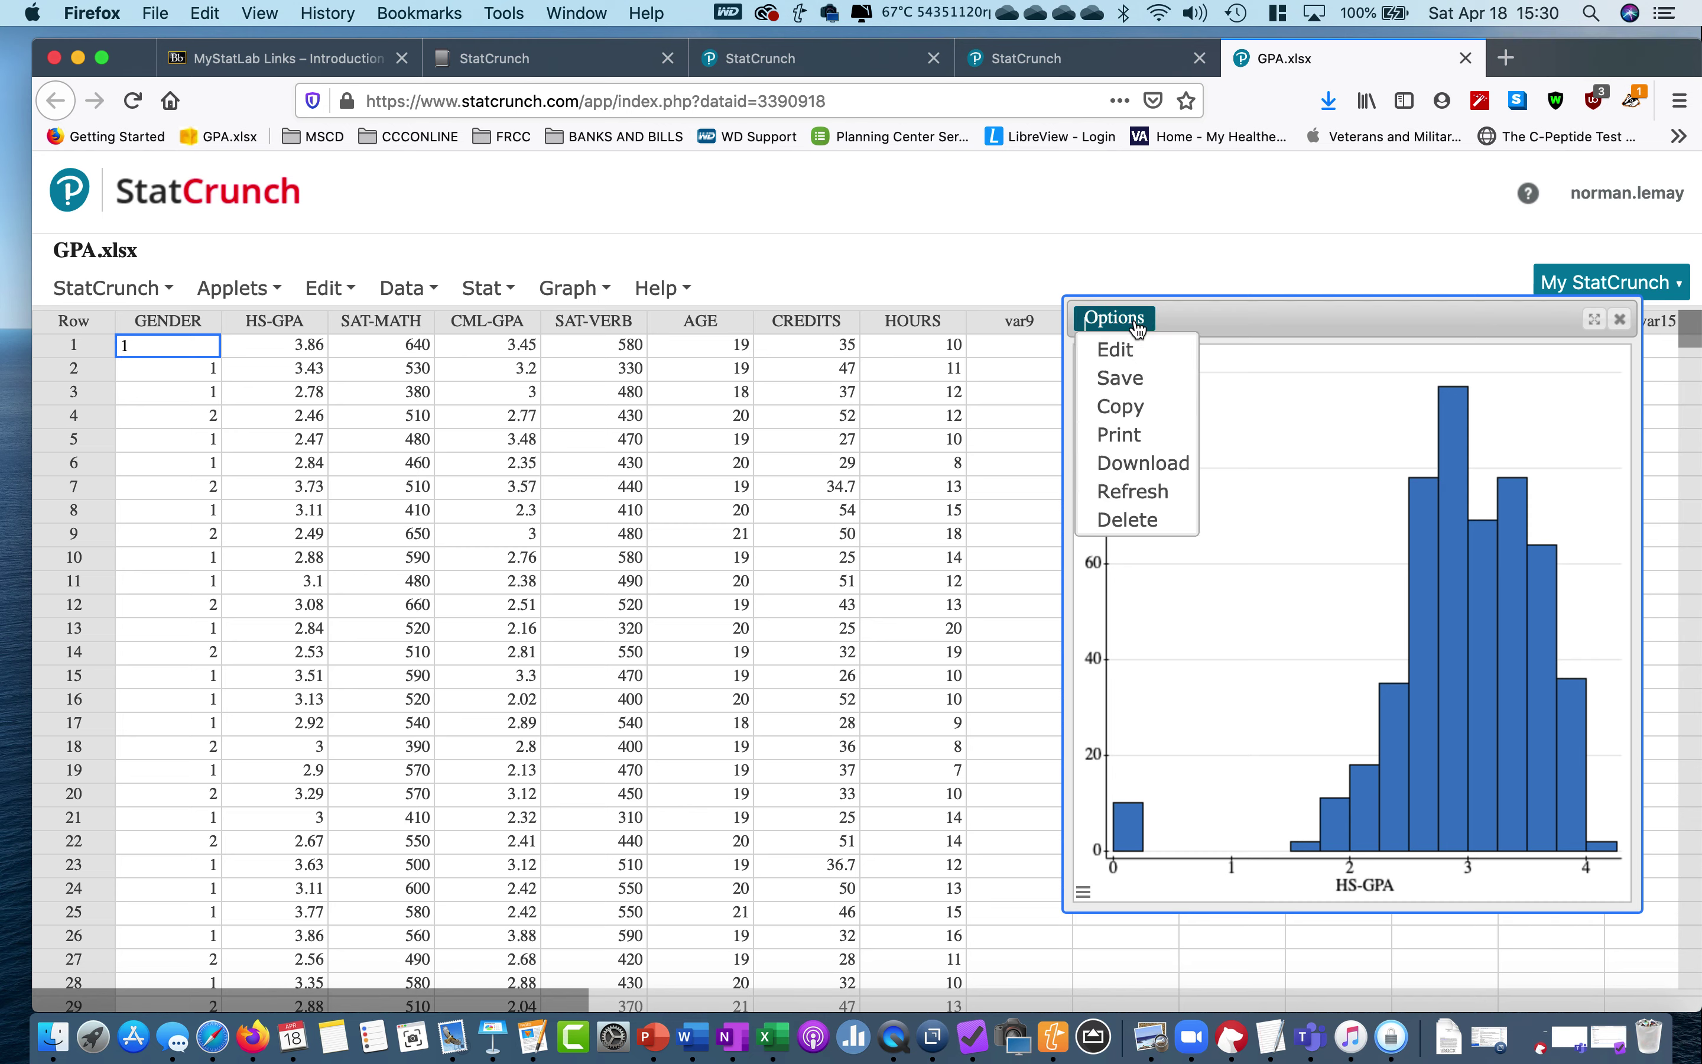
left_click(1158, 413)
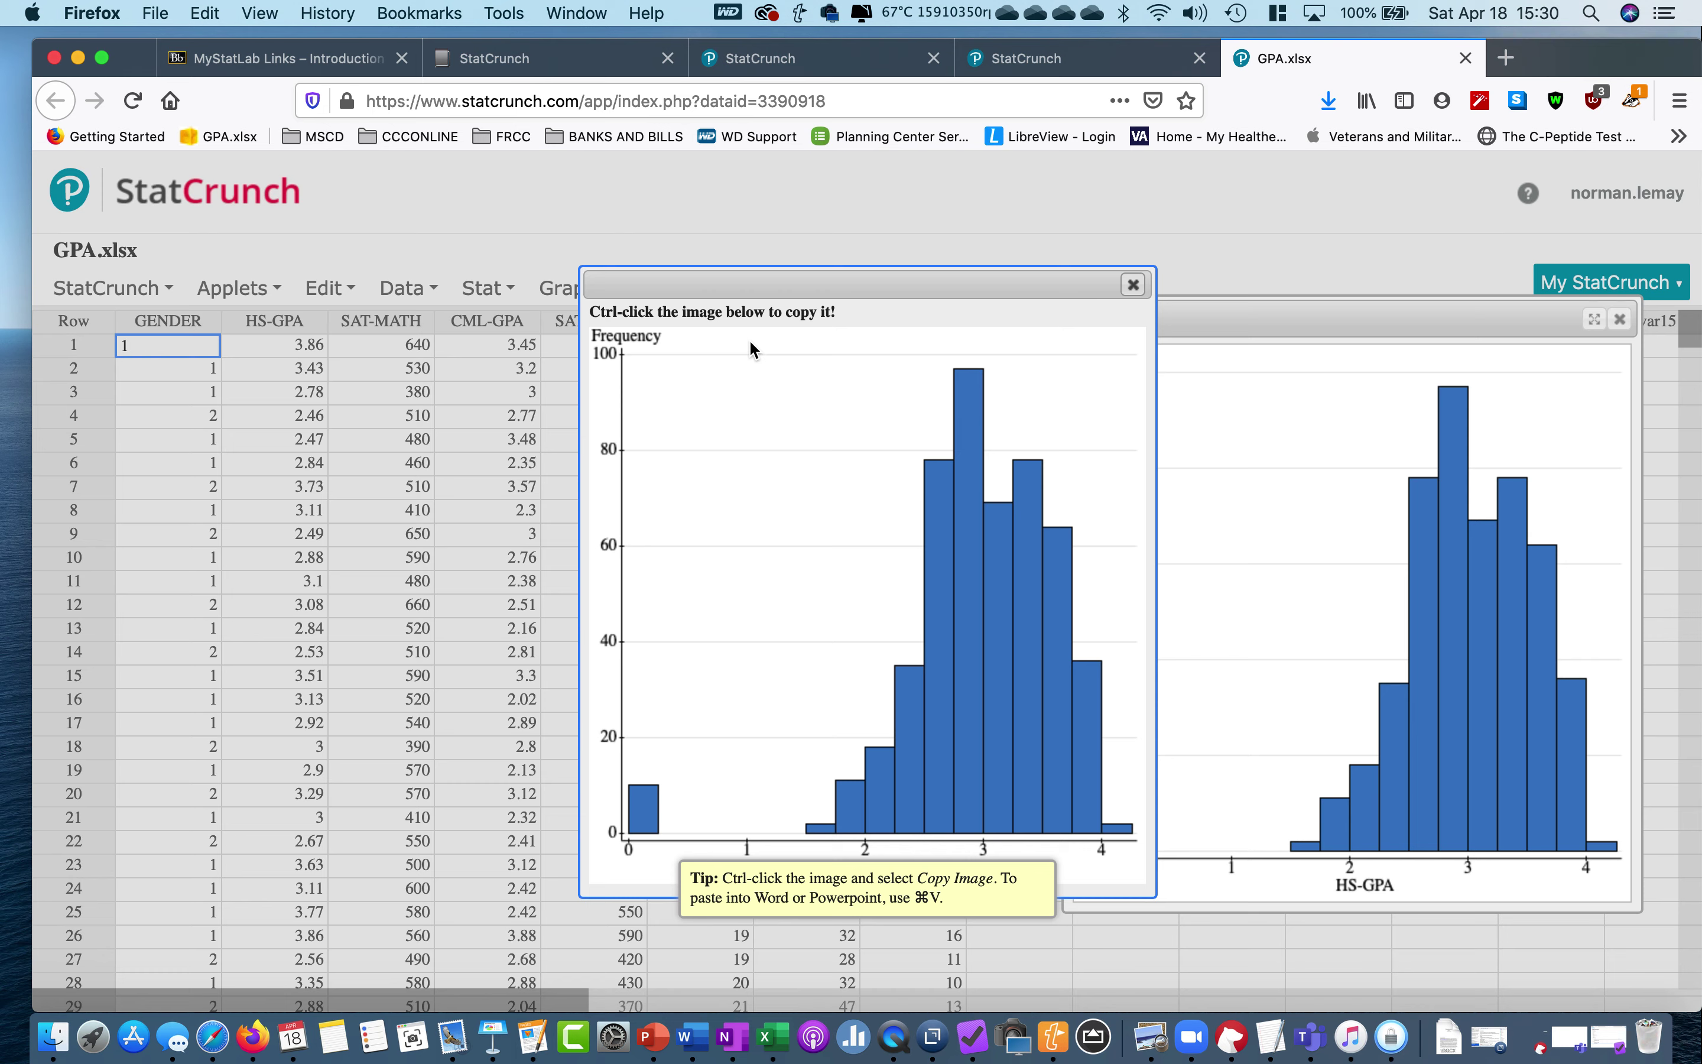
left_click(772, 422, "ctrl")
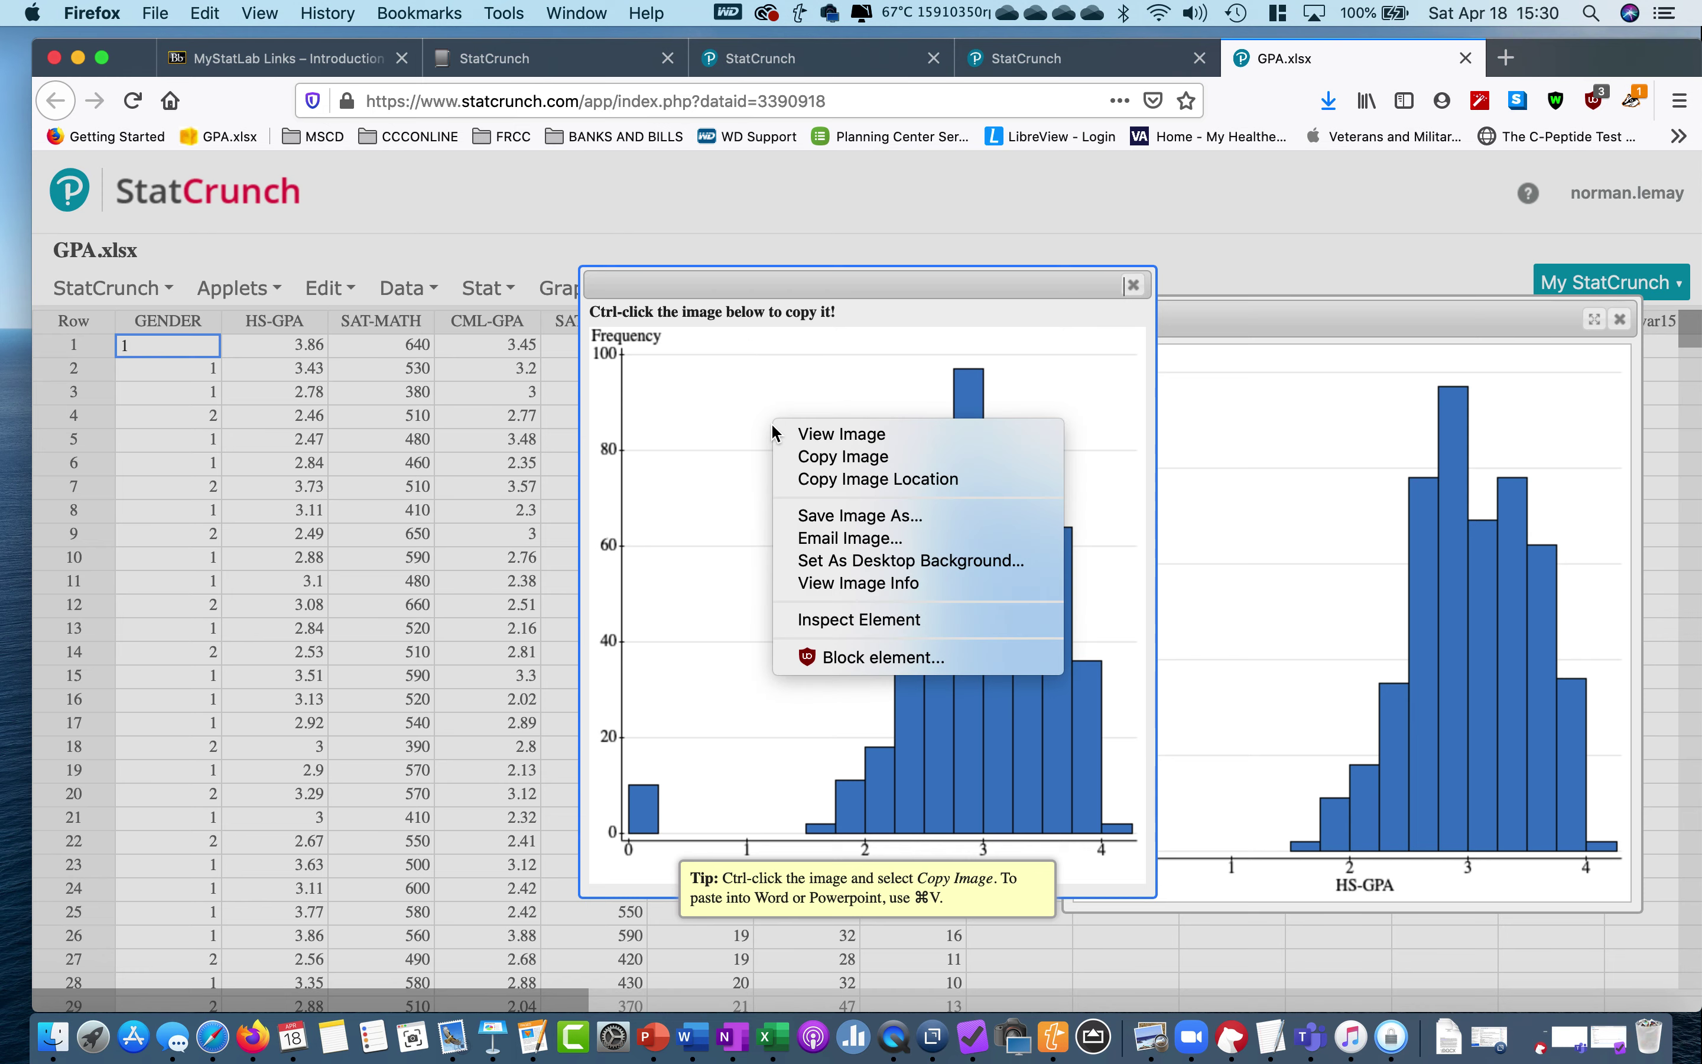
left_click(857, 459)
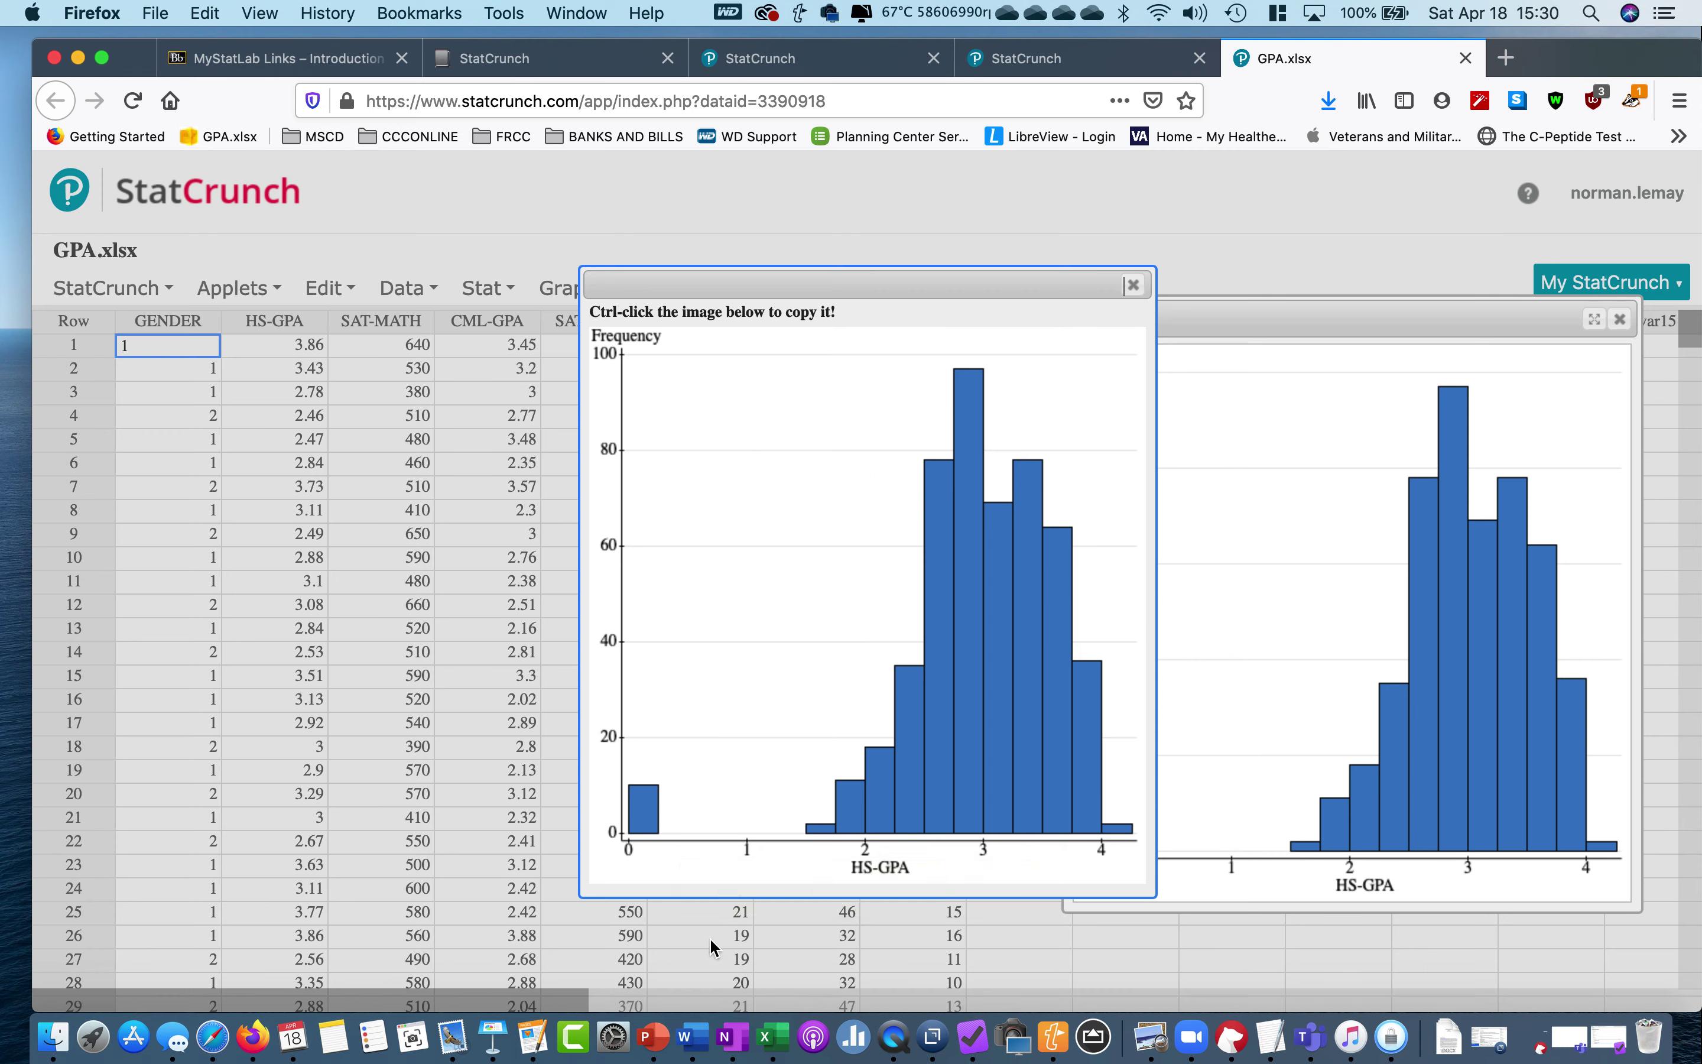
left_click(1133, 285)
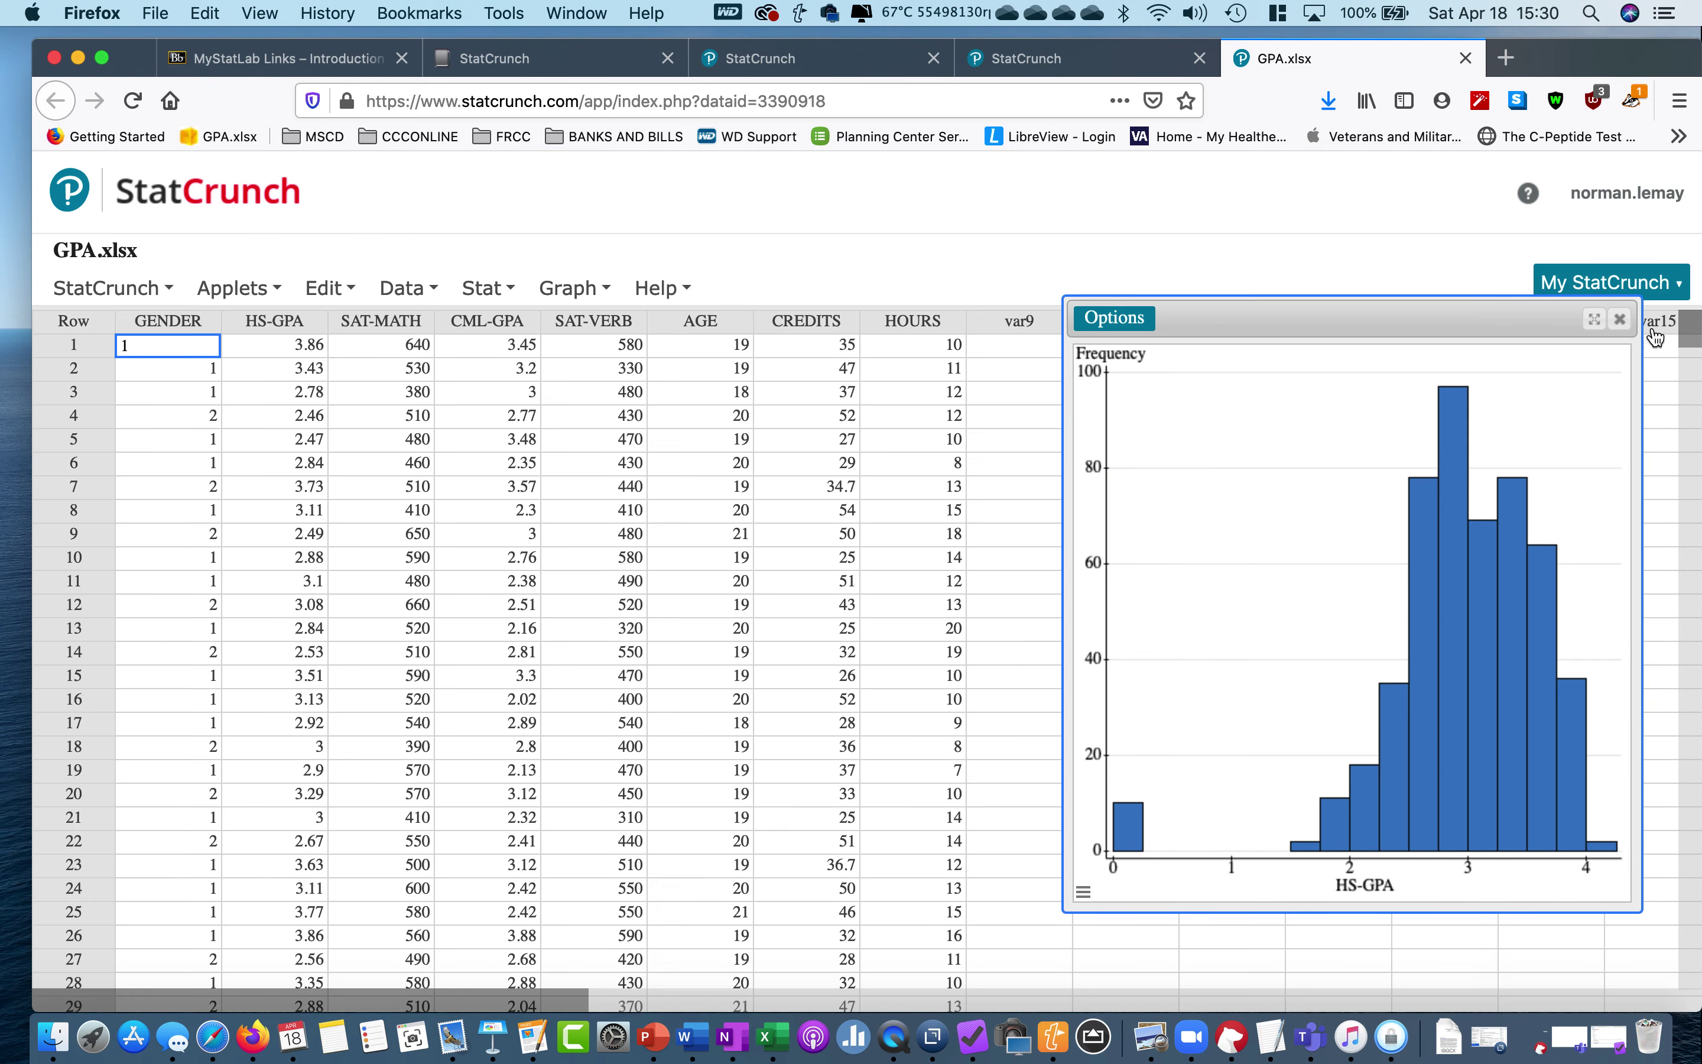
left_click(1620, 319)
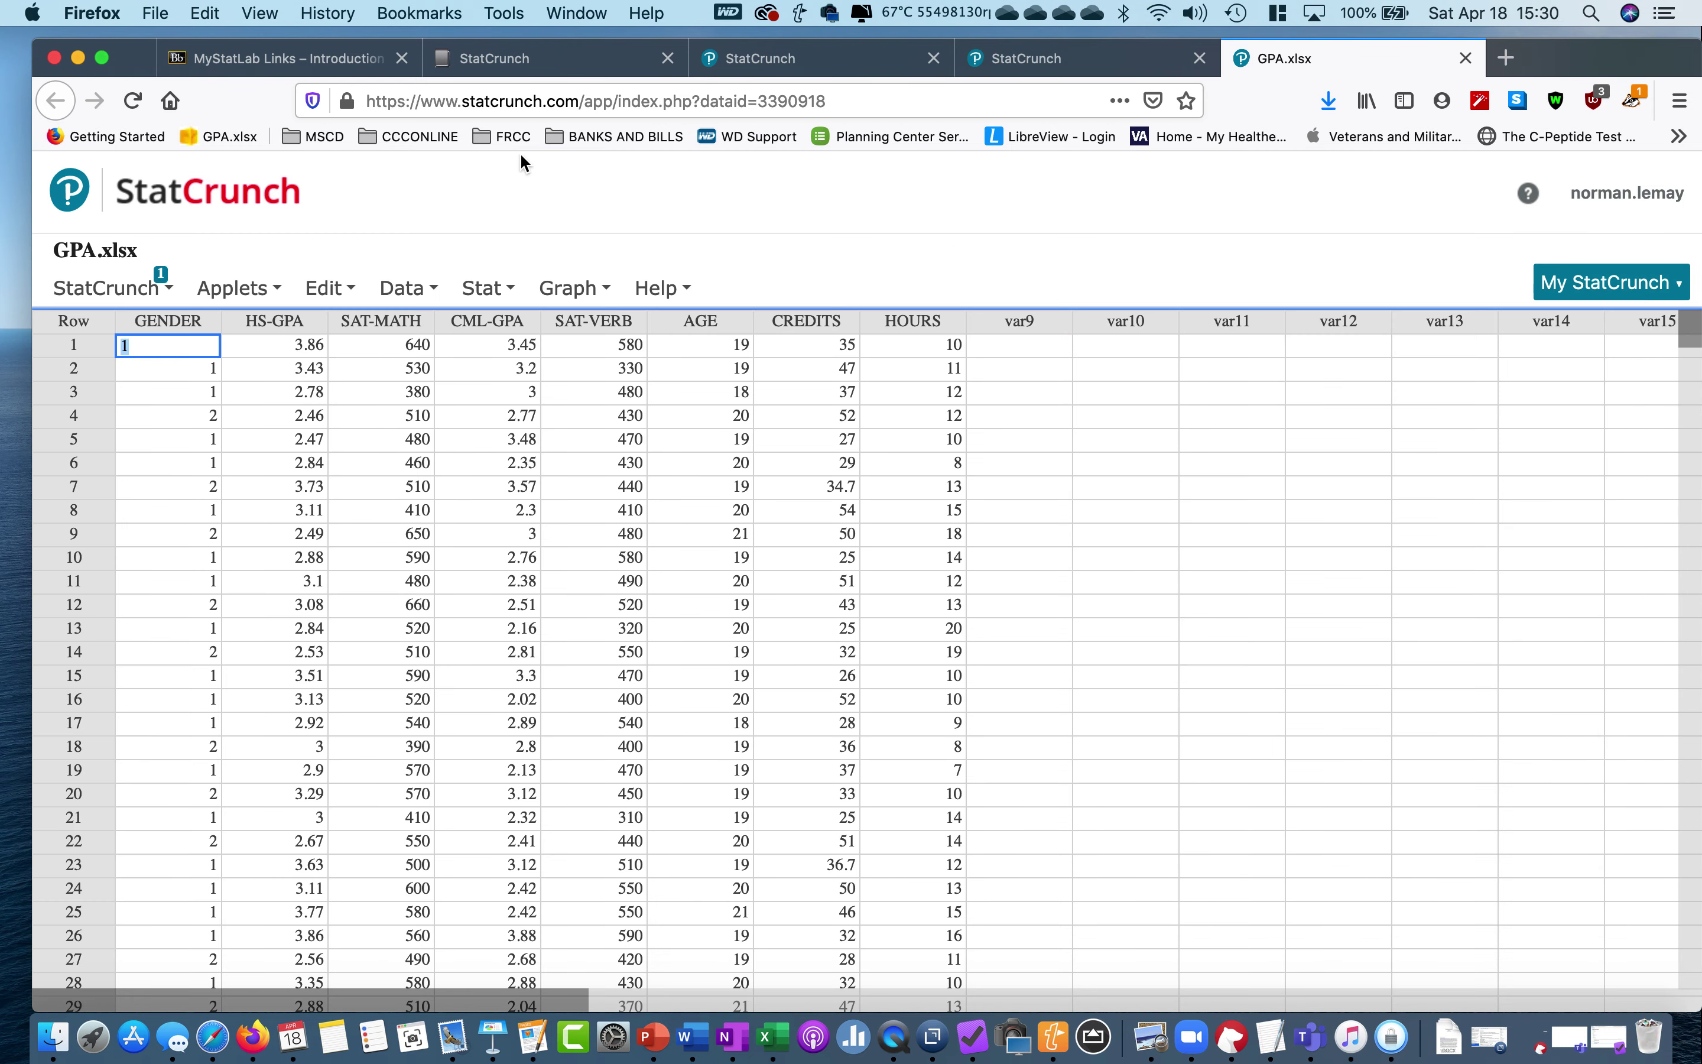
- Create a boxplot of the HS-GPA column drawn horizontally, using fences to identify outliers
left_click(566, 288)
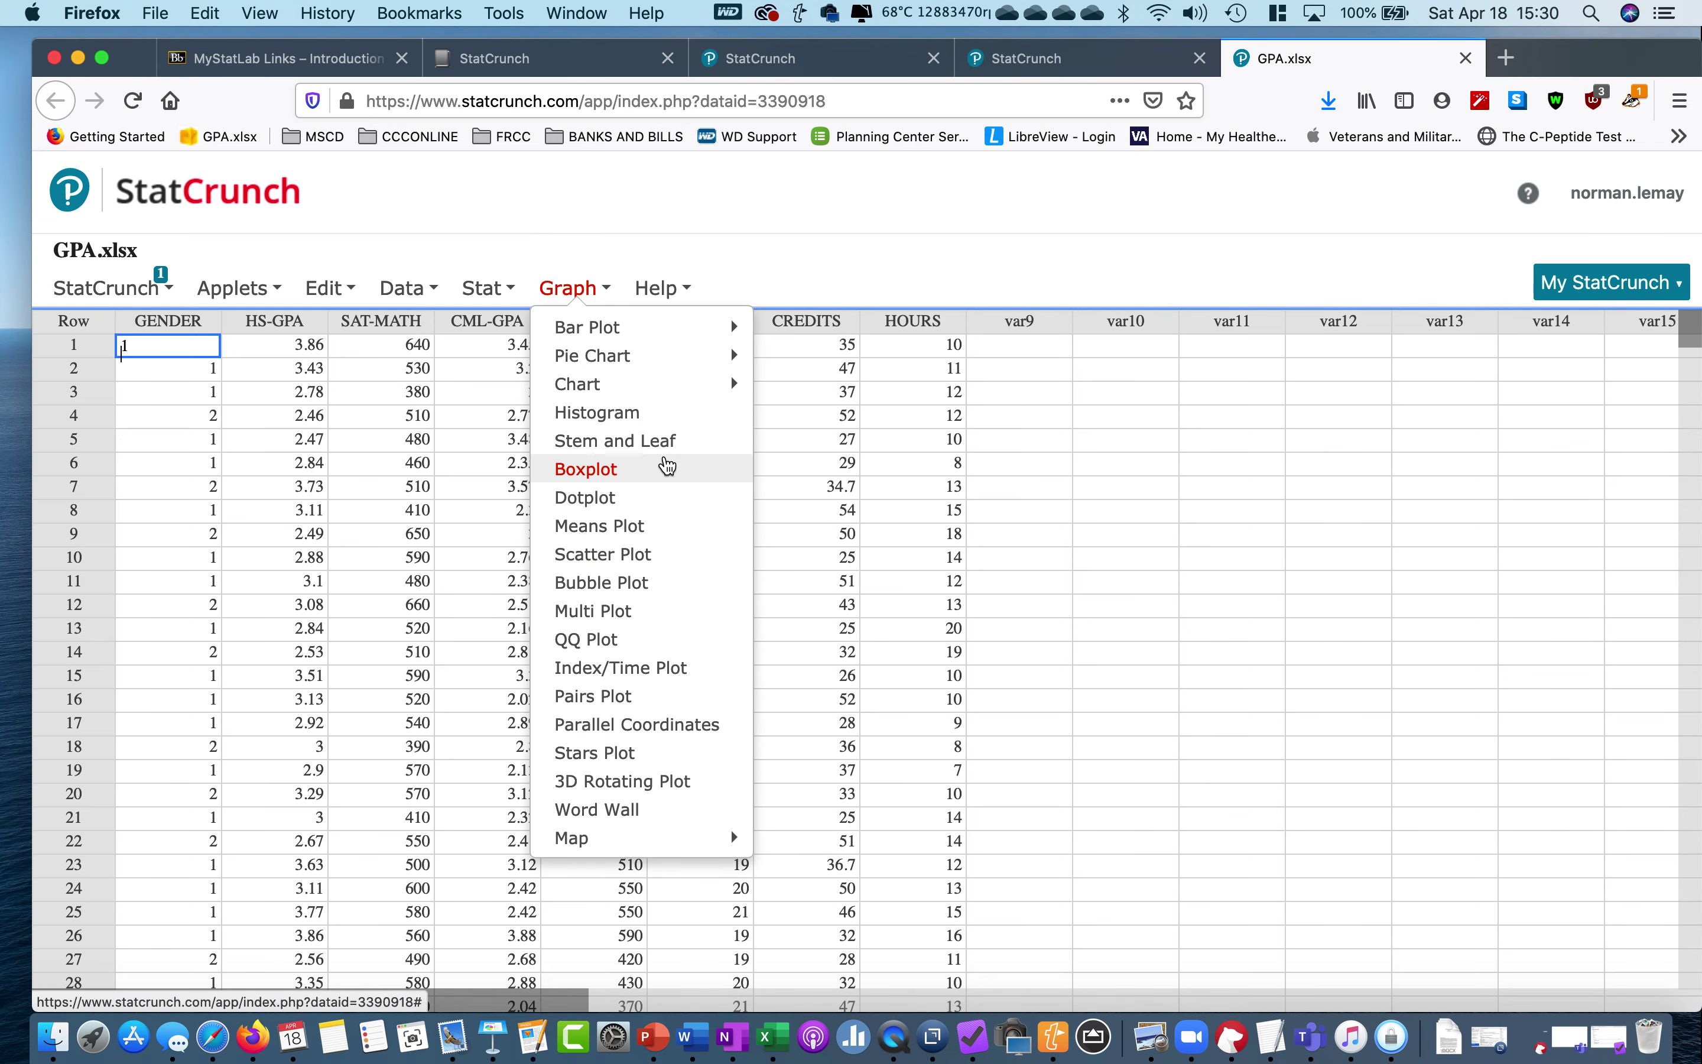
left_click(668, 469)
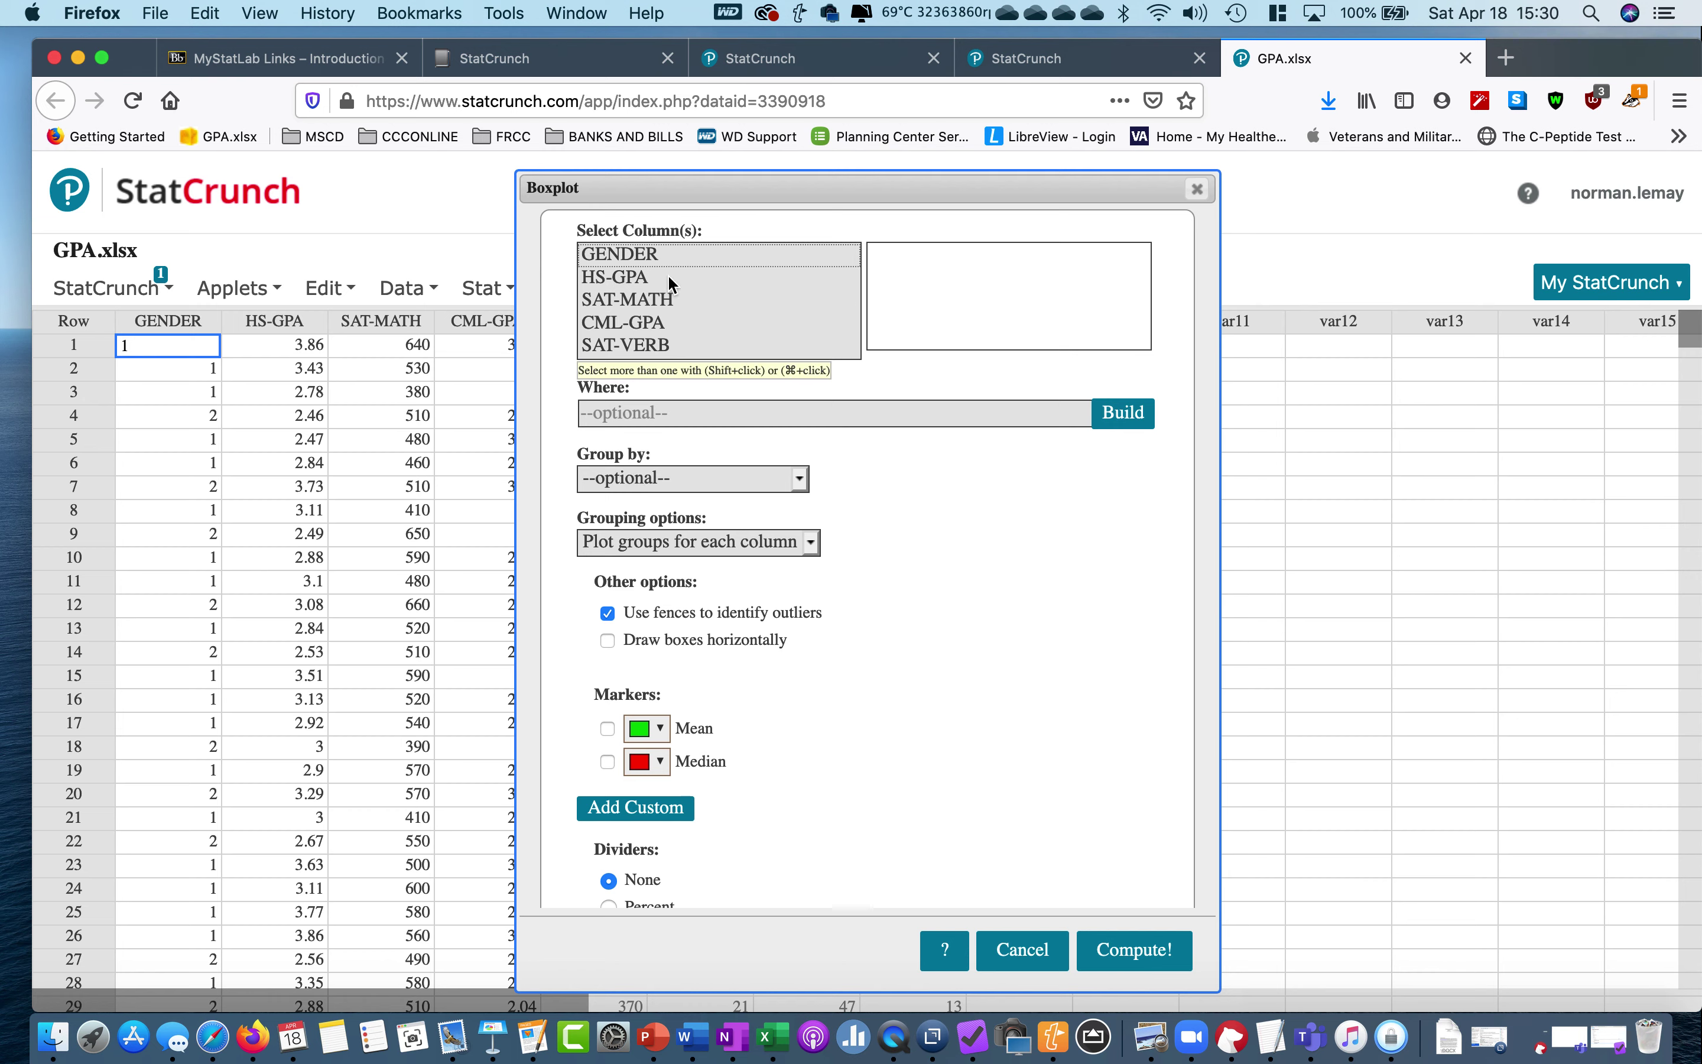
left_click(669, 277)
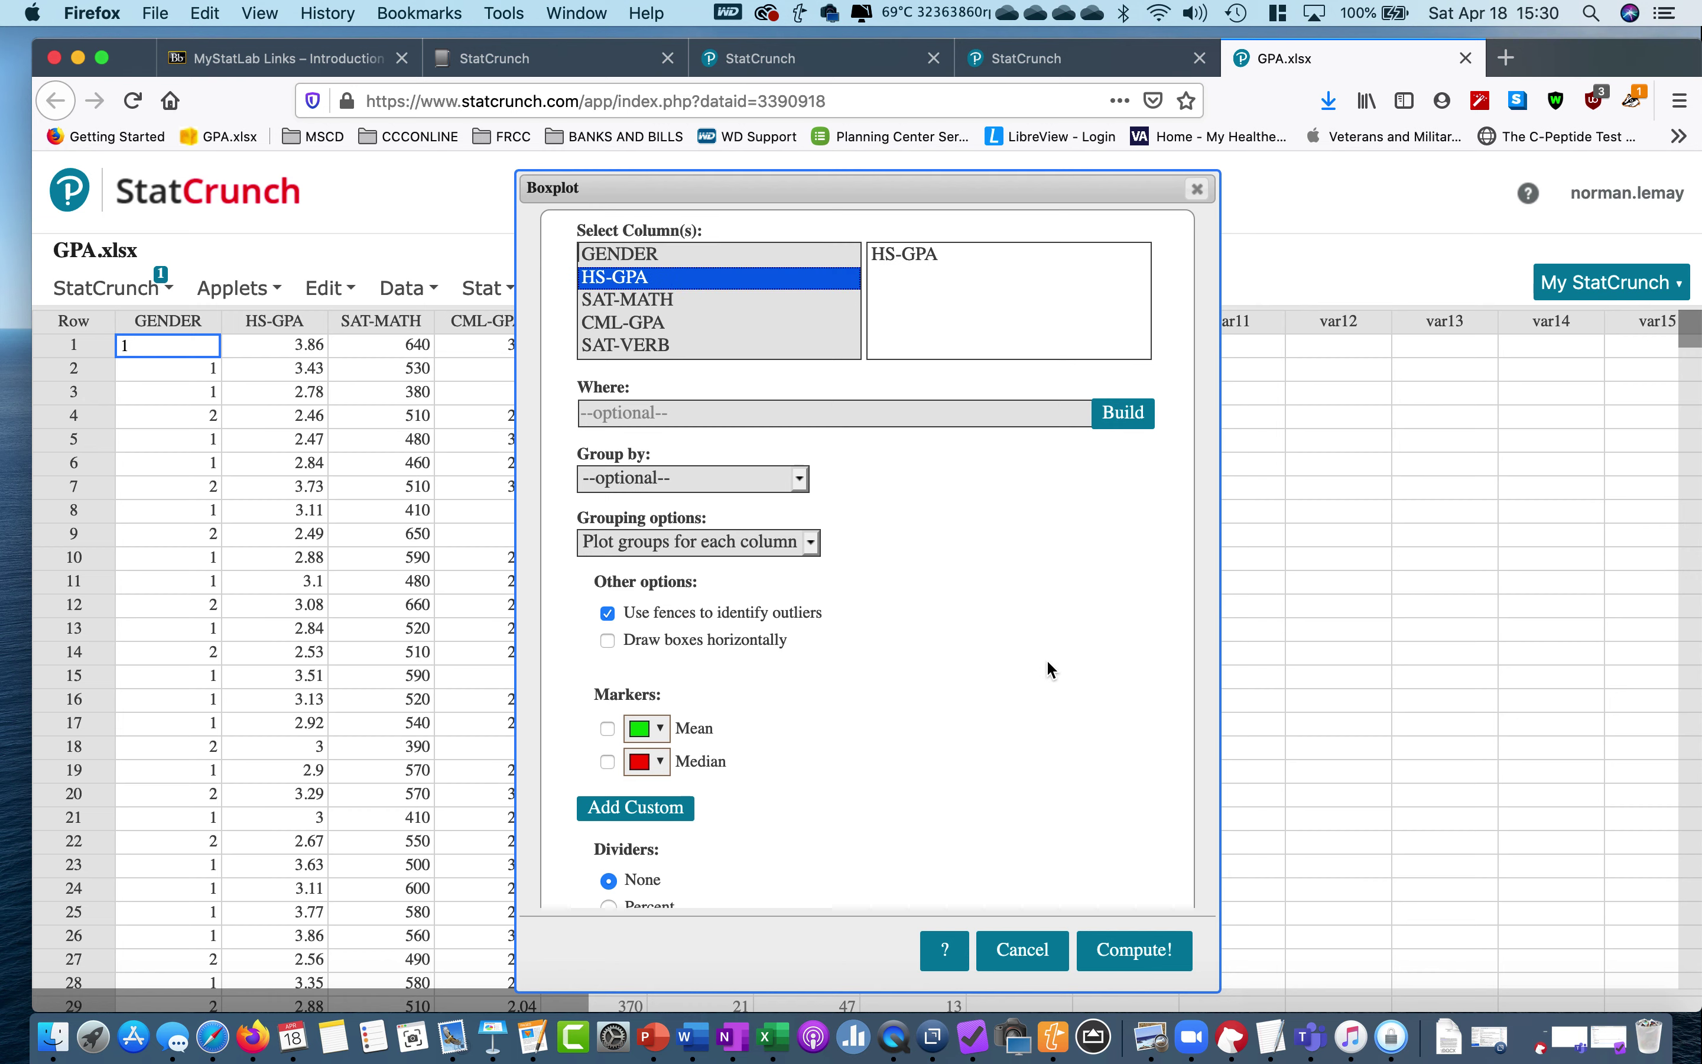
scroll(1047, 662, "down", 5)
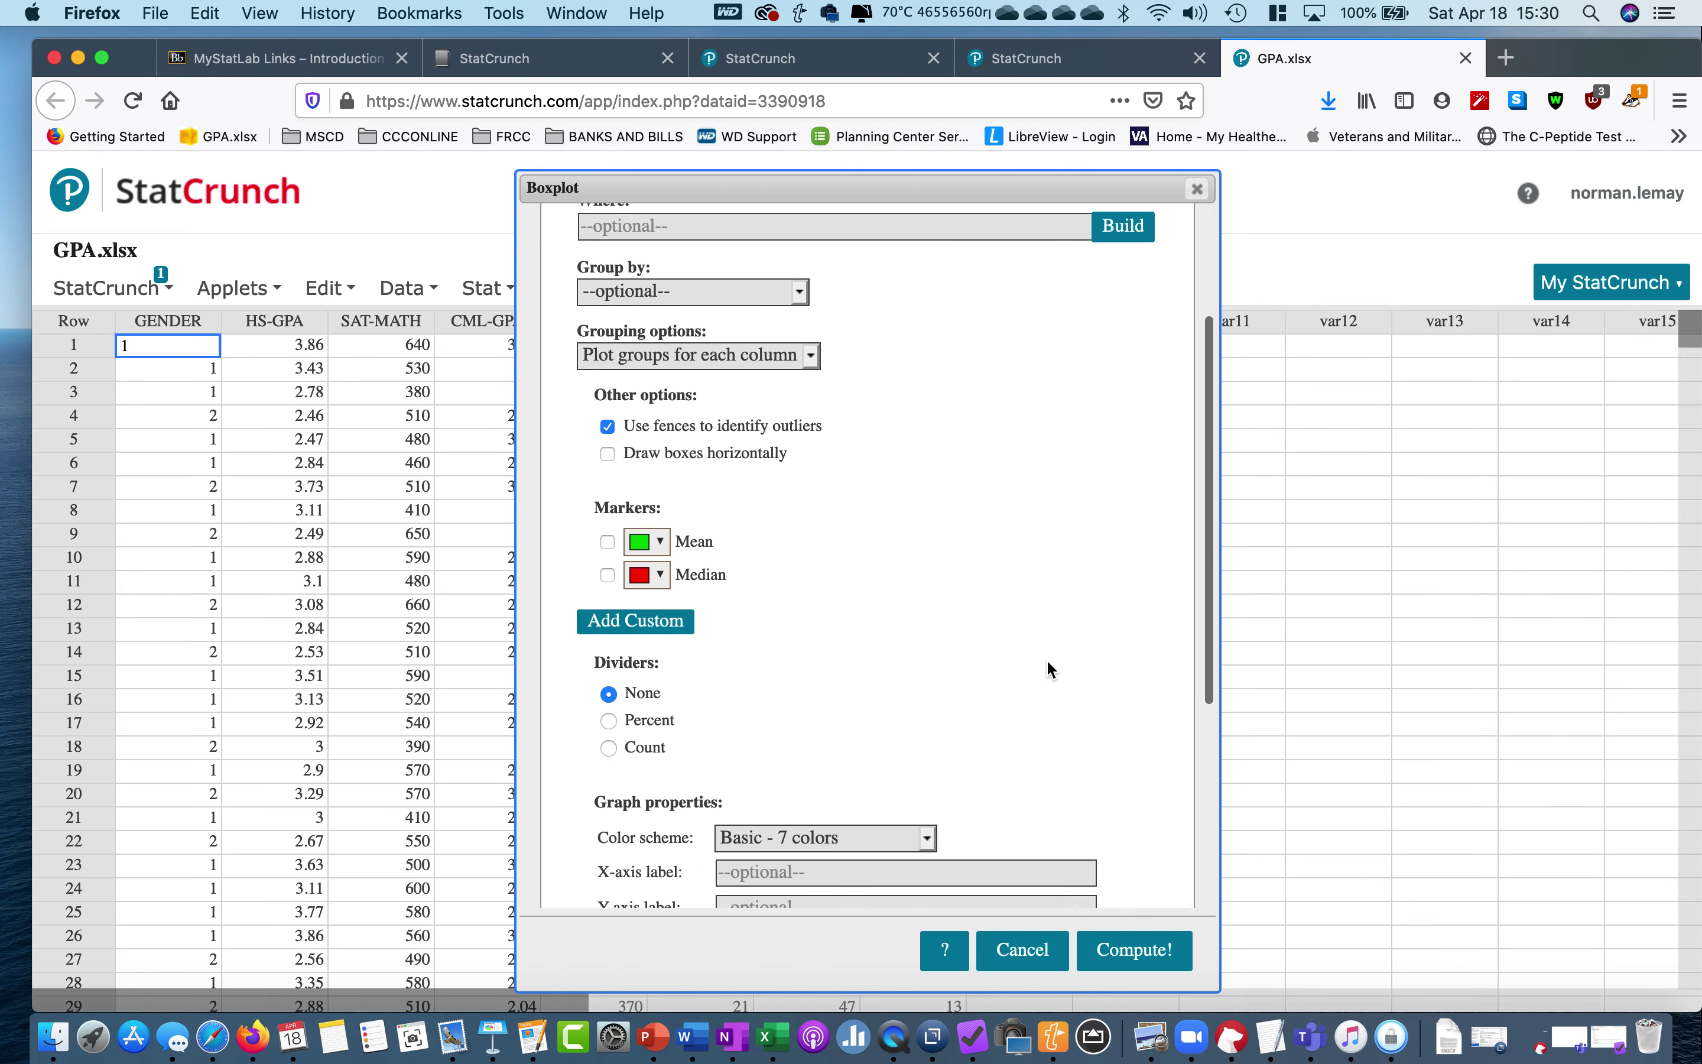
left_click(607, 453)
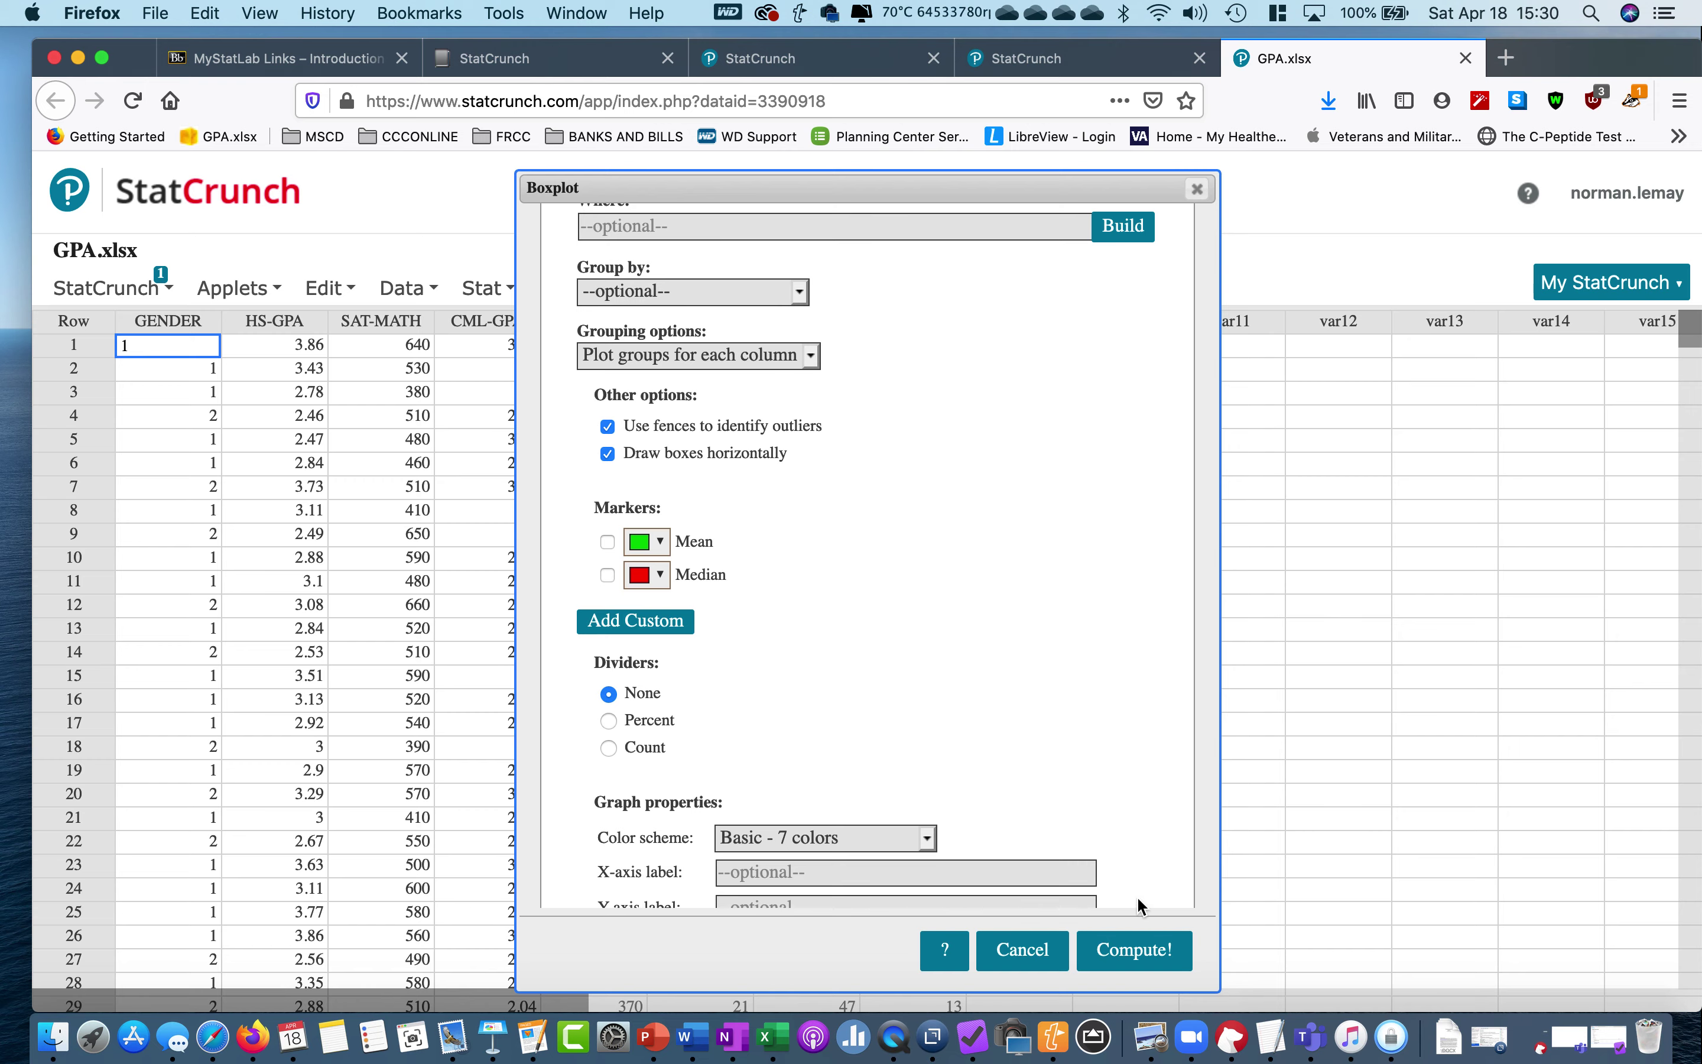
left_click(1140, 951)
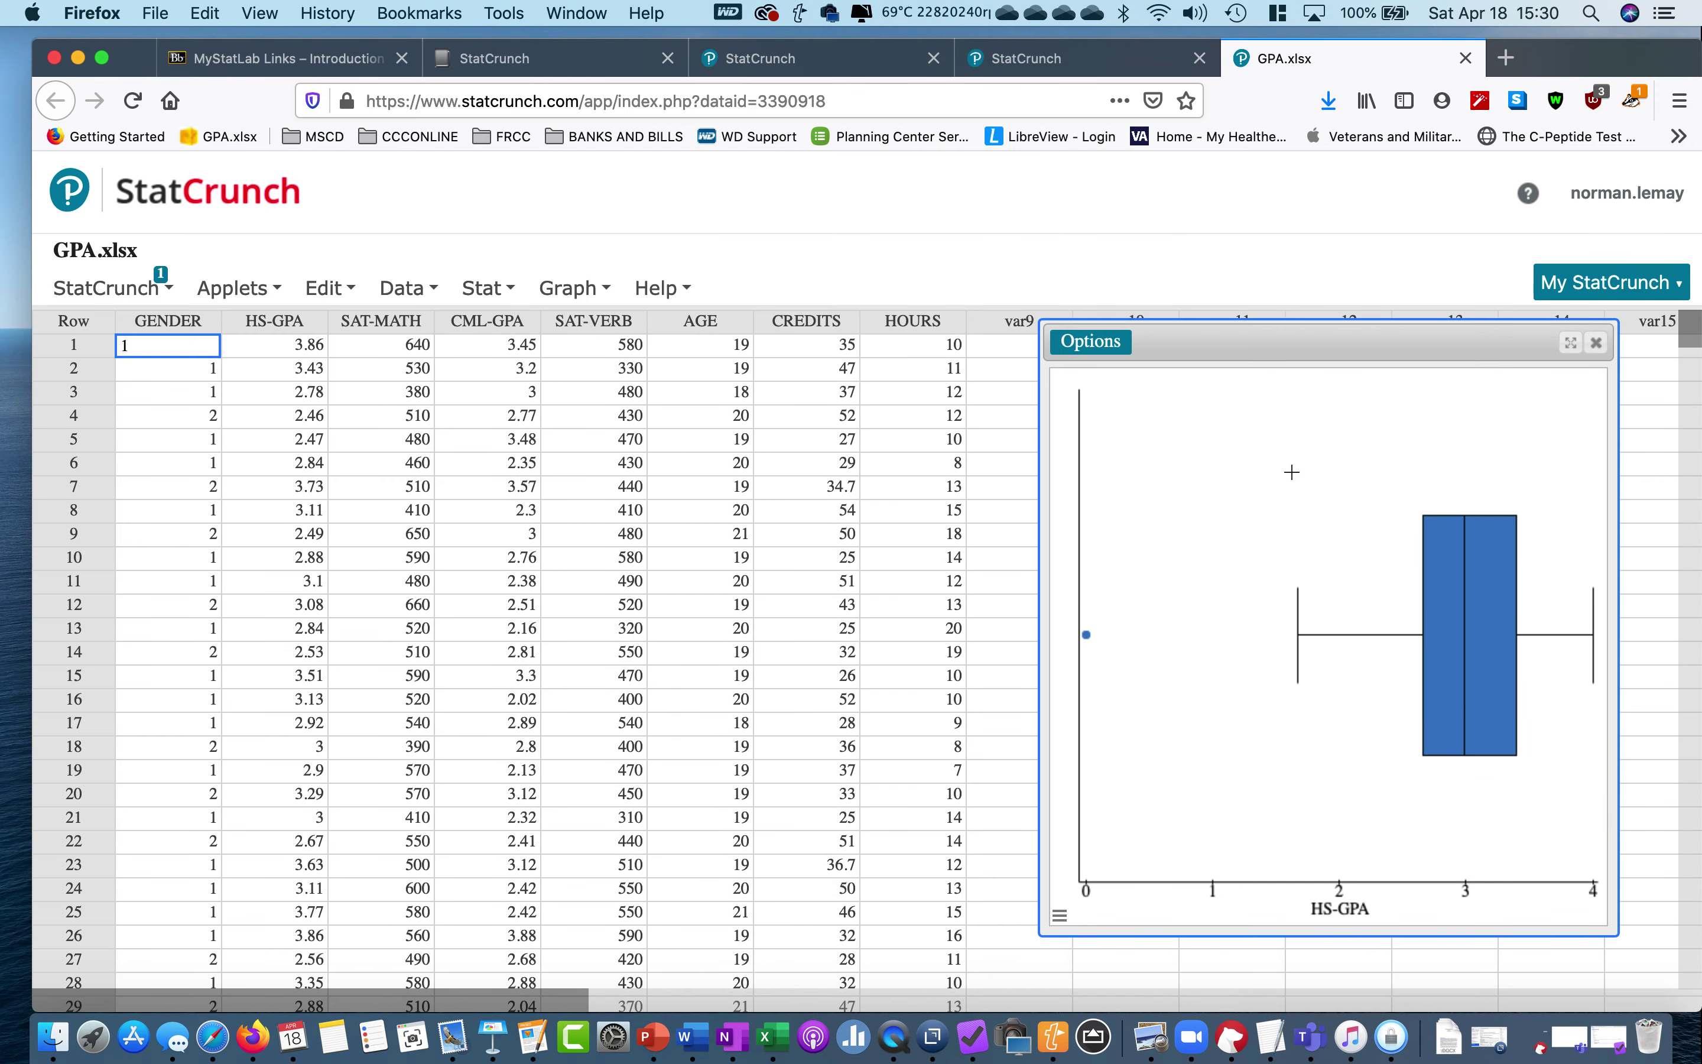
- View the copyable image of the HS-GPA boxplot and its image options, and close the copy window and the boxplot
left_click(1092, 343)
left_click(1100, 425)
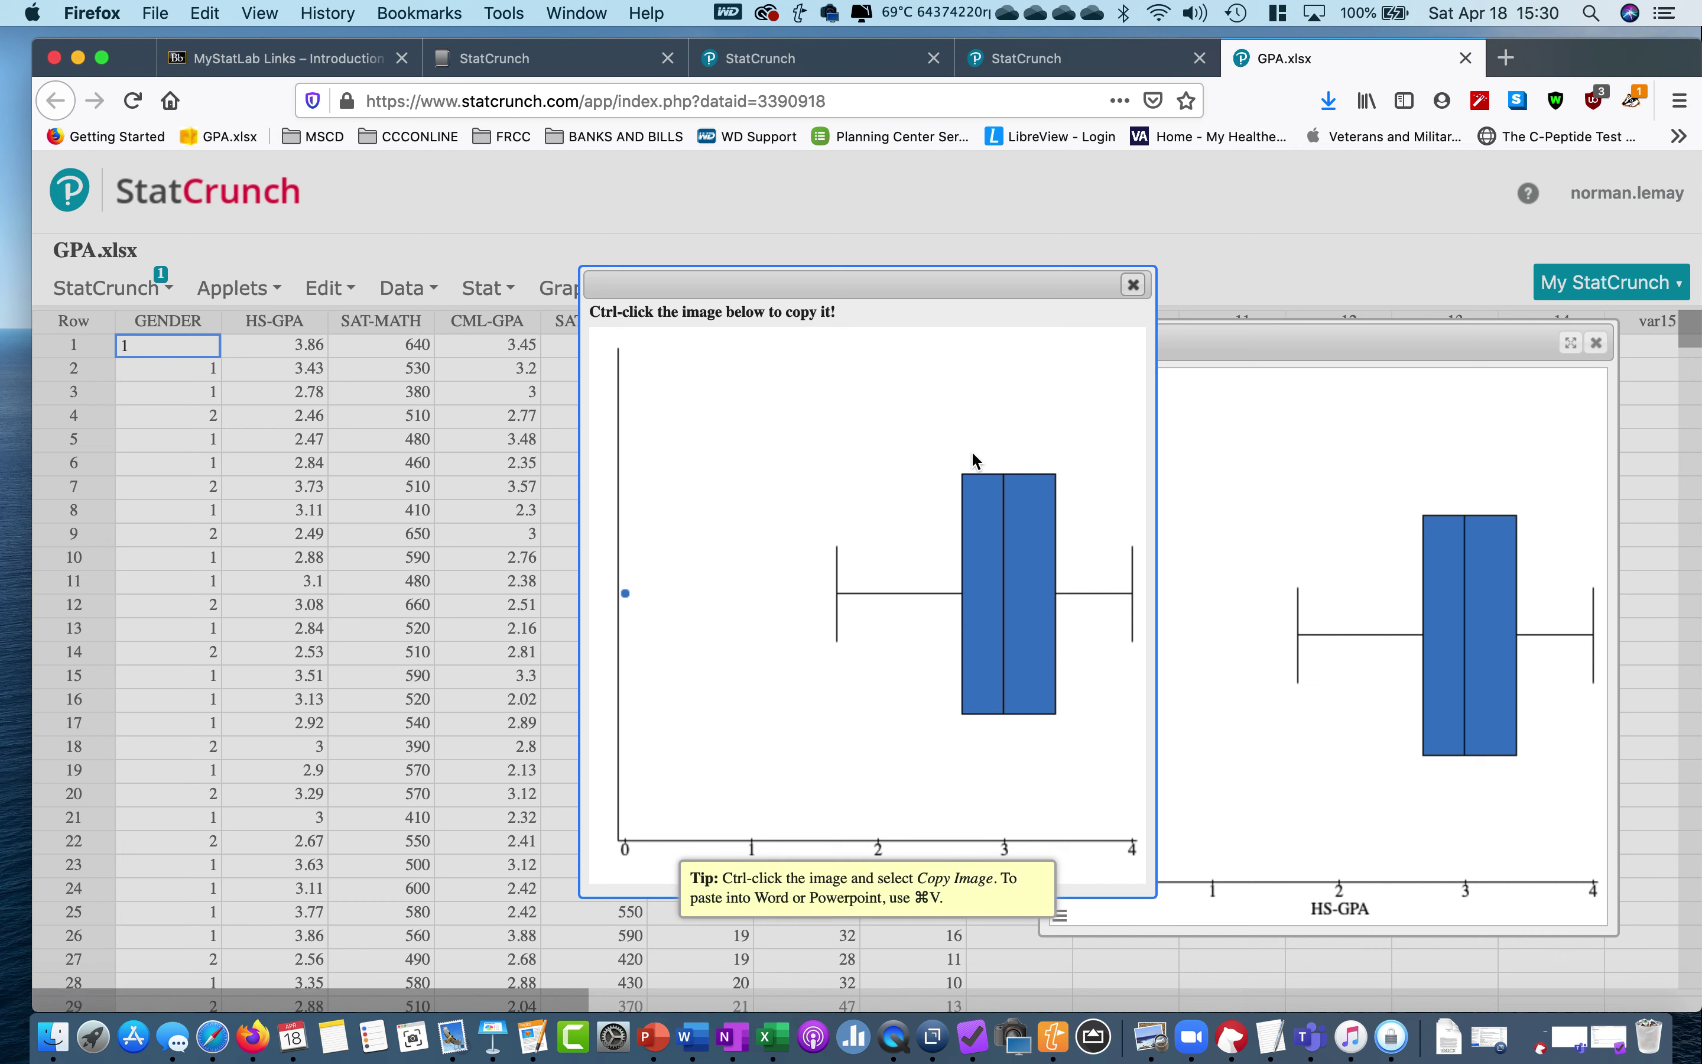
left_click(677, 377, "ctrl")
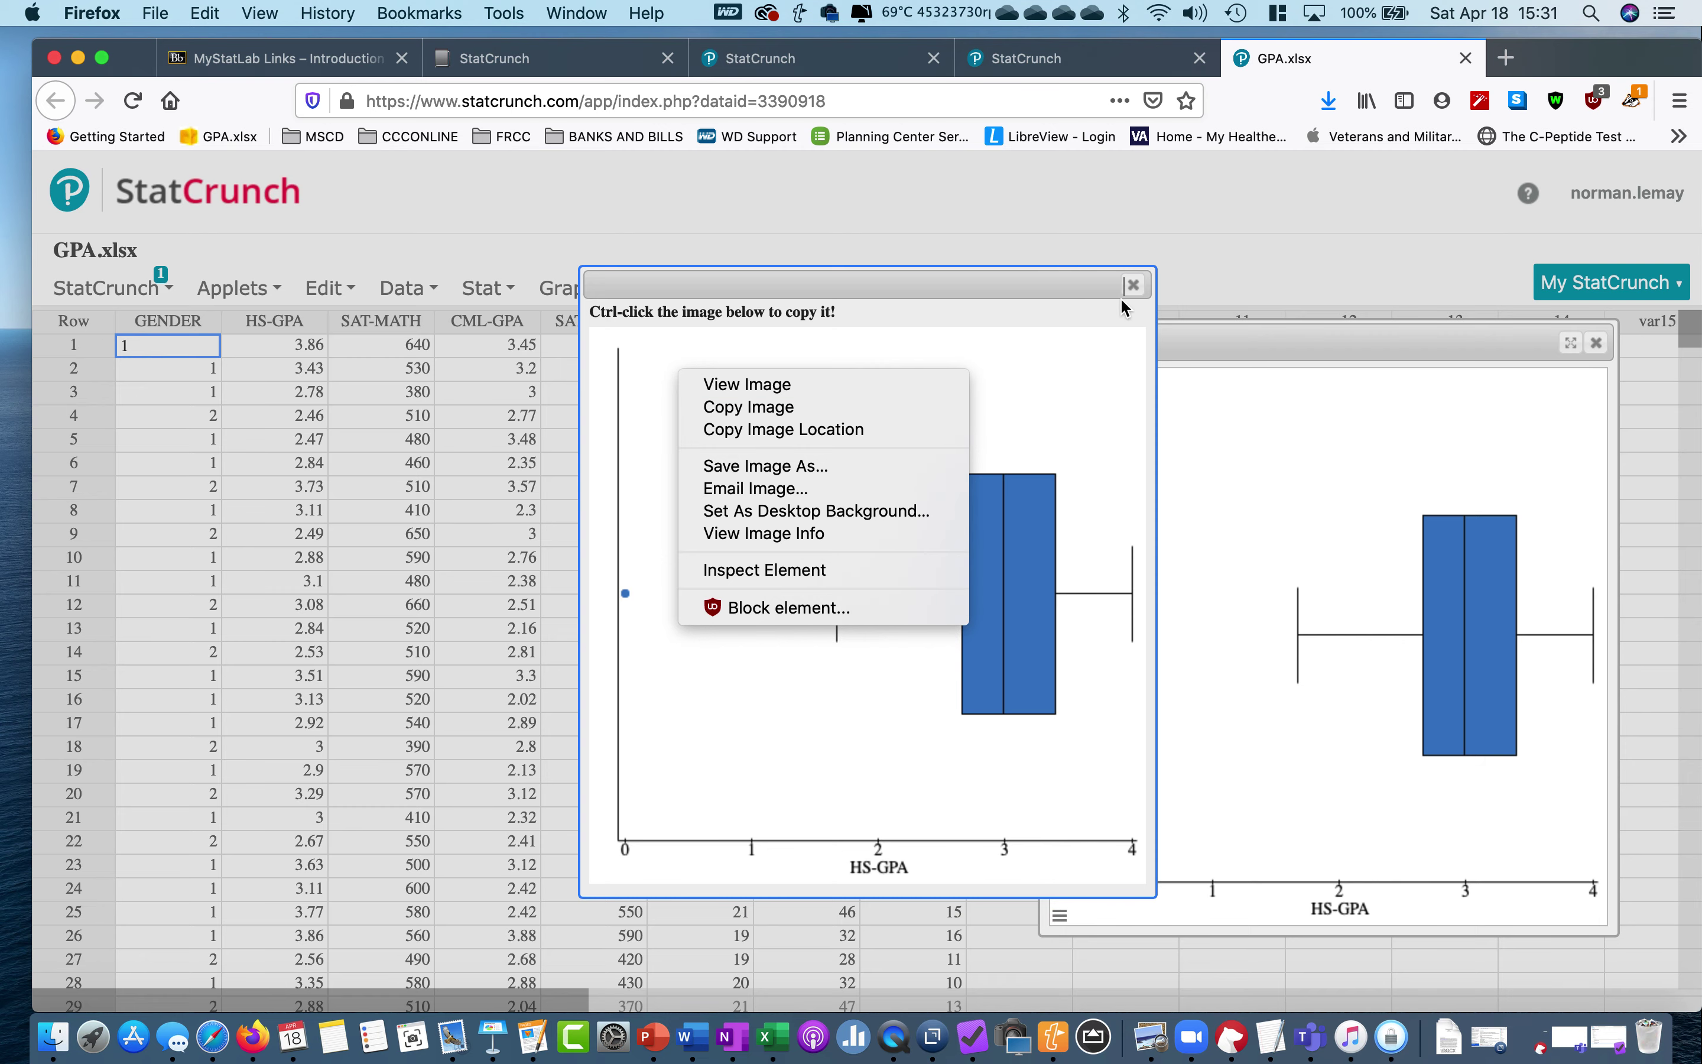
left_click(1135, 285)
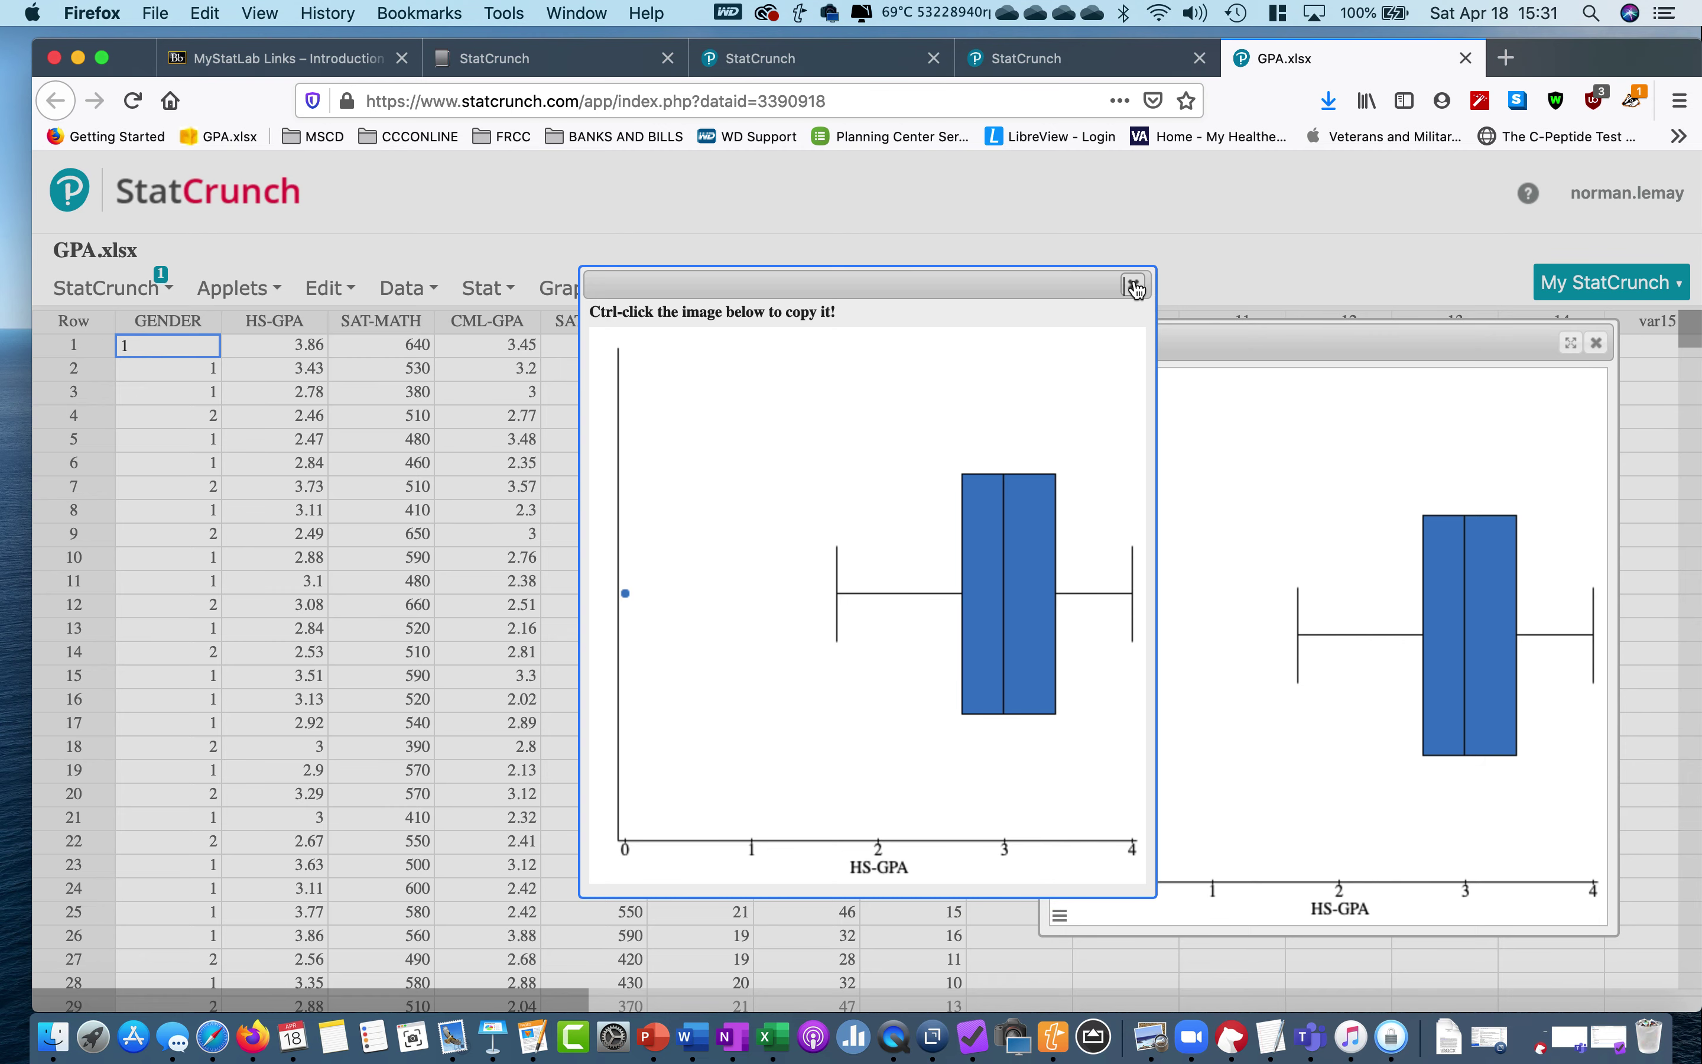
left_click(1133, 285)
left_click(1597, 343)
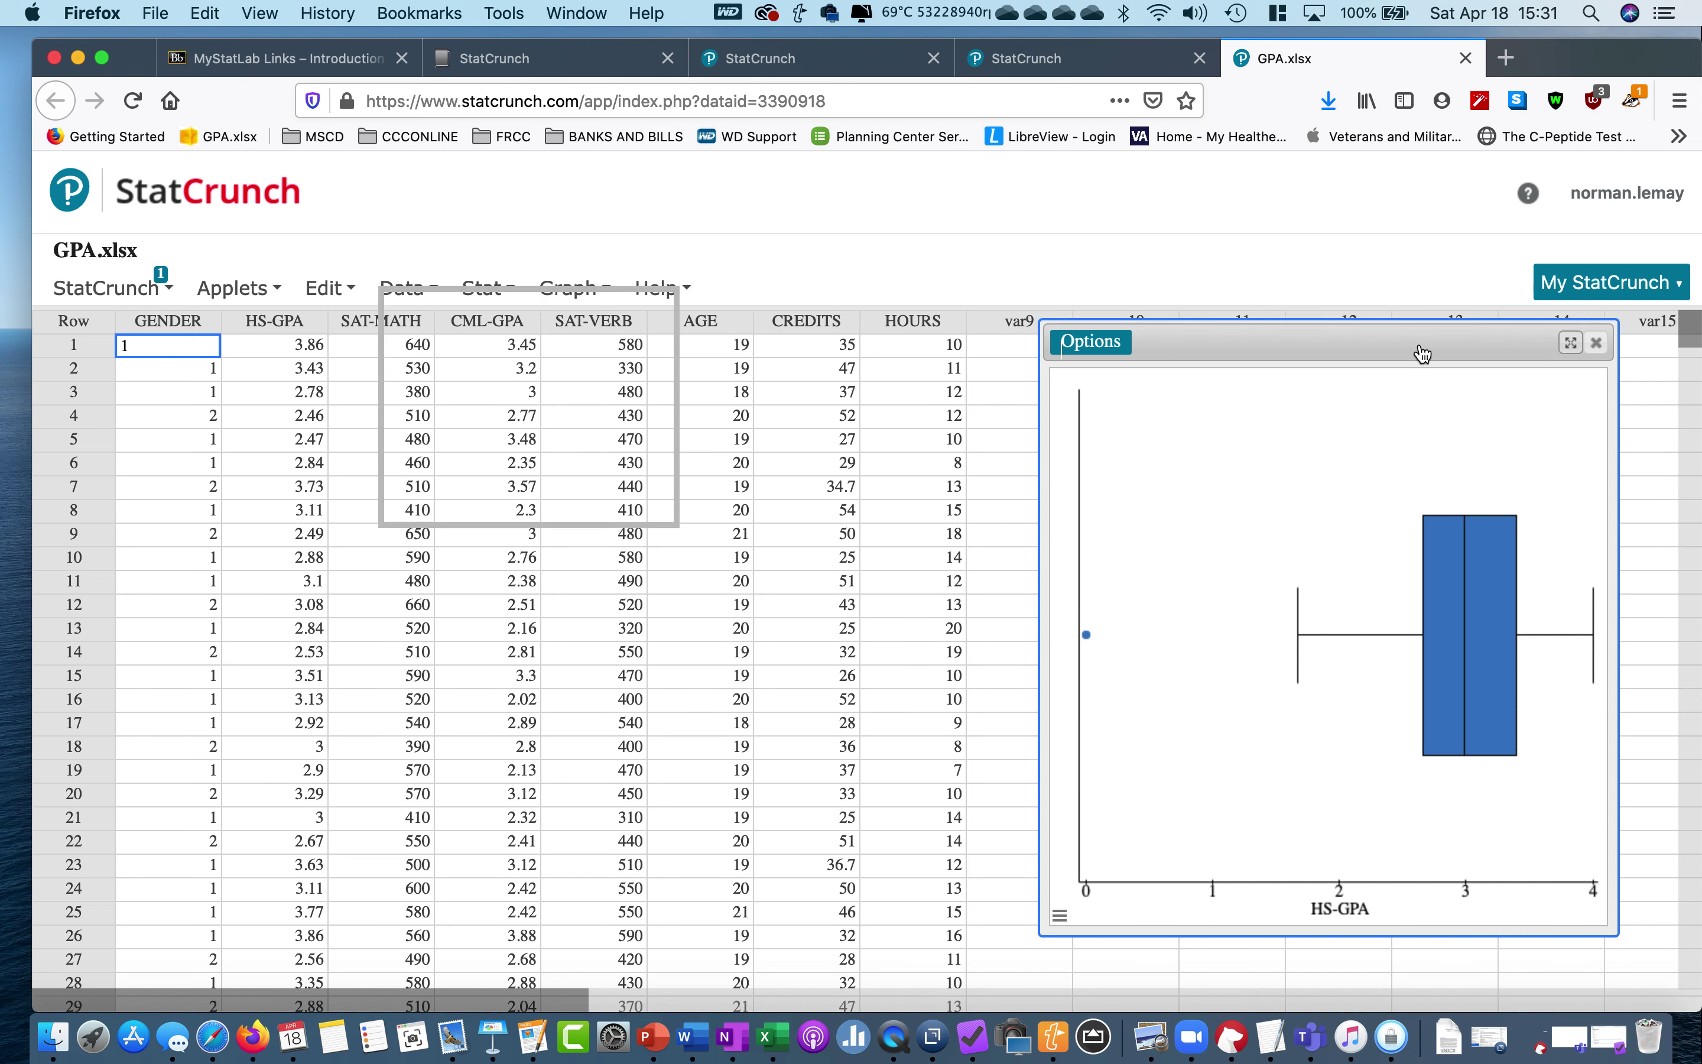
- Create stem and leaf plots for the CML-GPA and HS-GPA columns with outlier trimming set to Extreme only
left_click(573, 289)
left_click(597, 288)
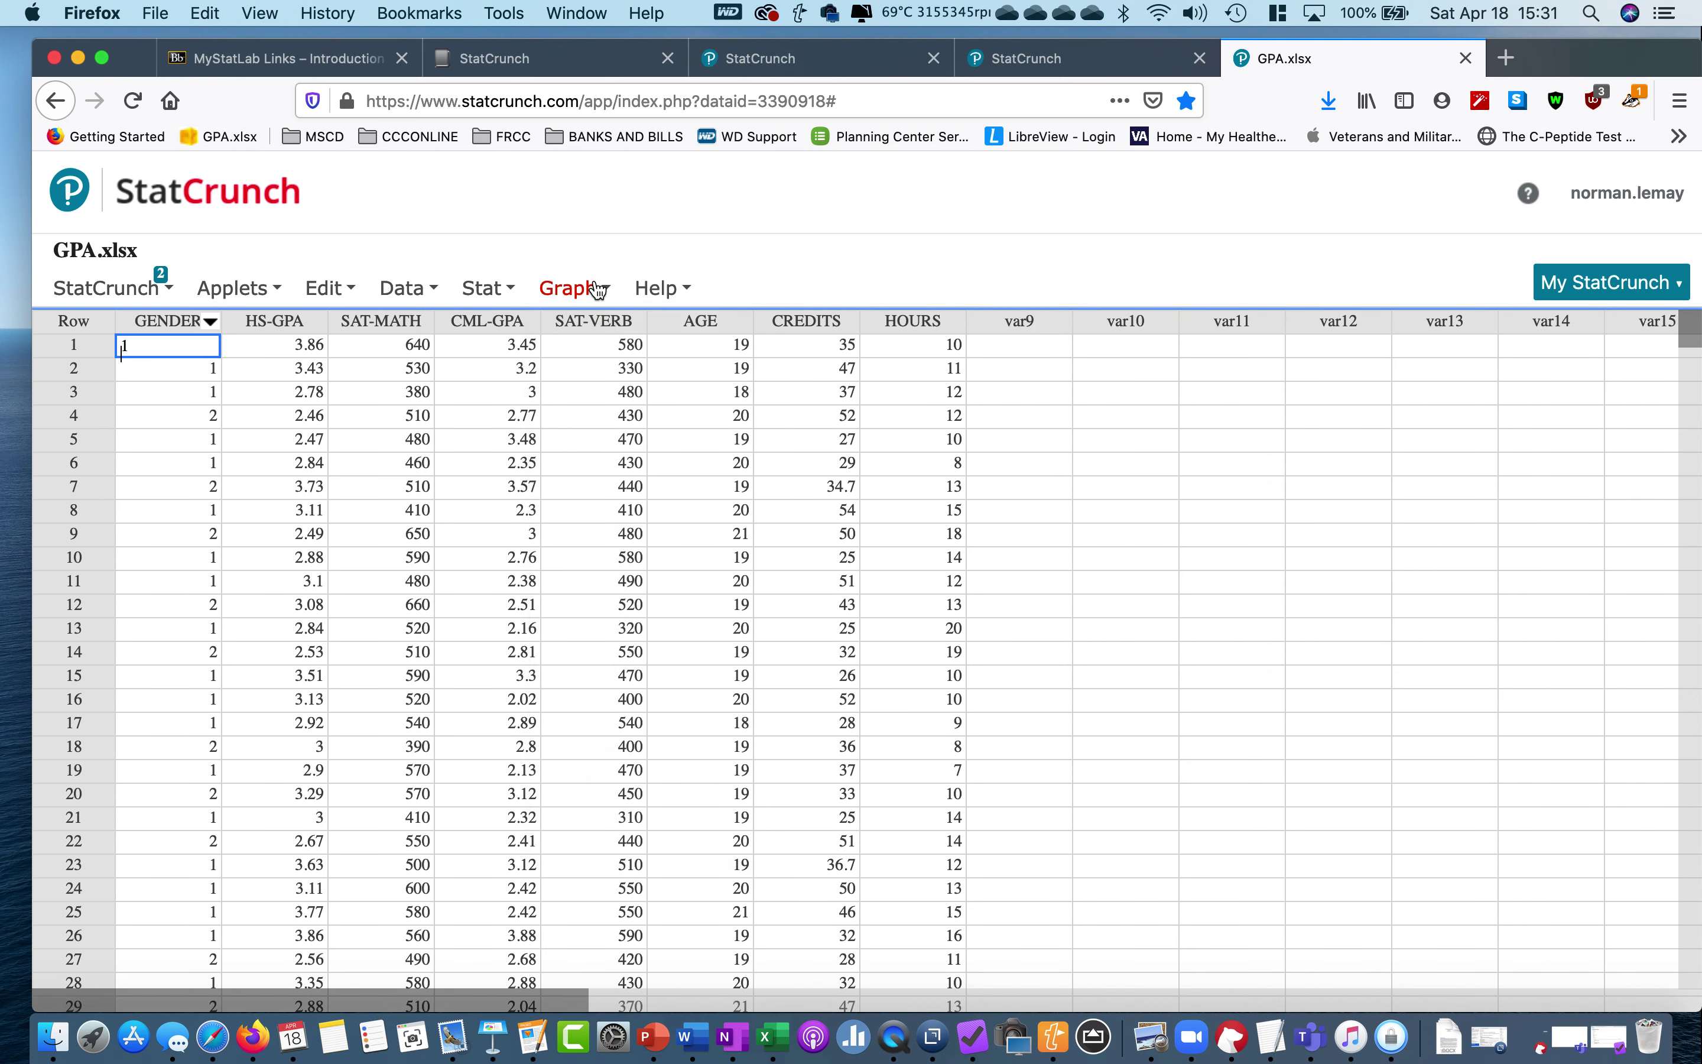
left_click(596, 288)
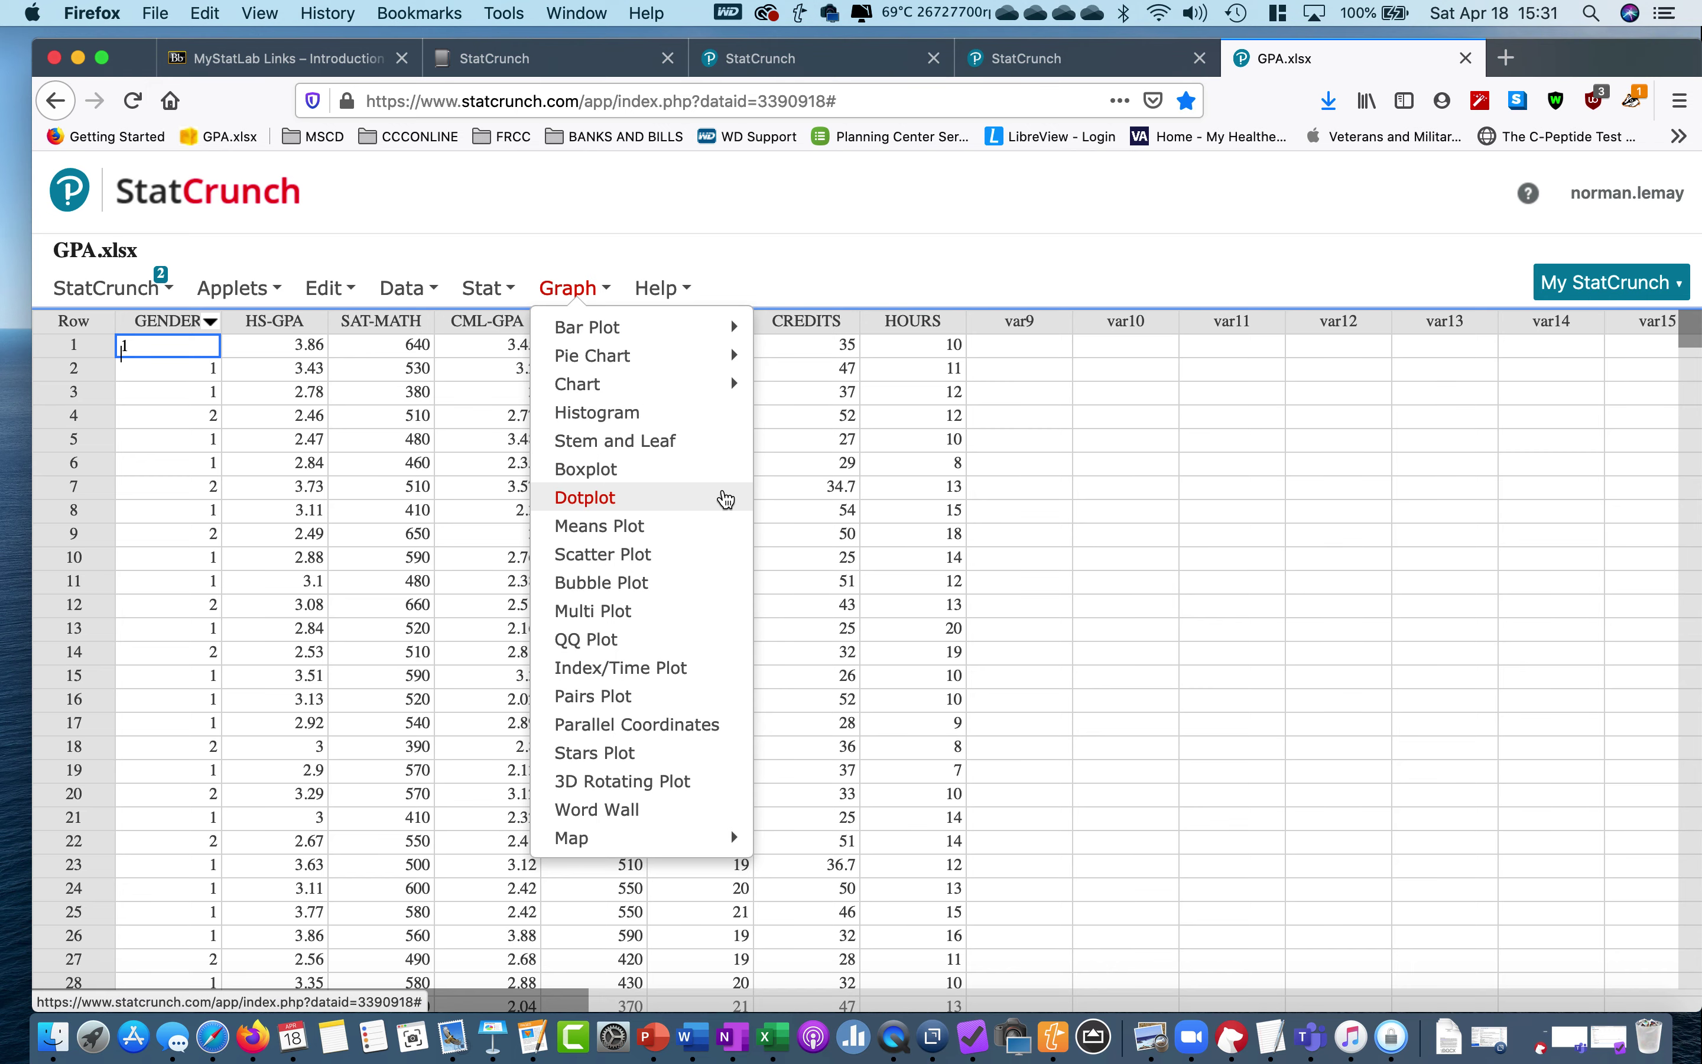
left_click(658, 450)
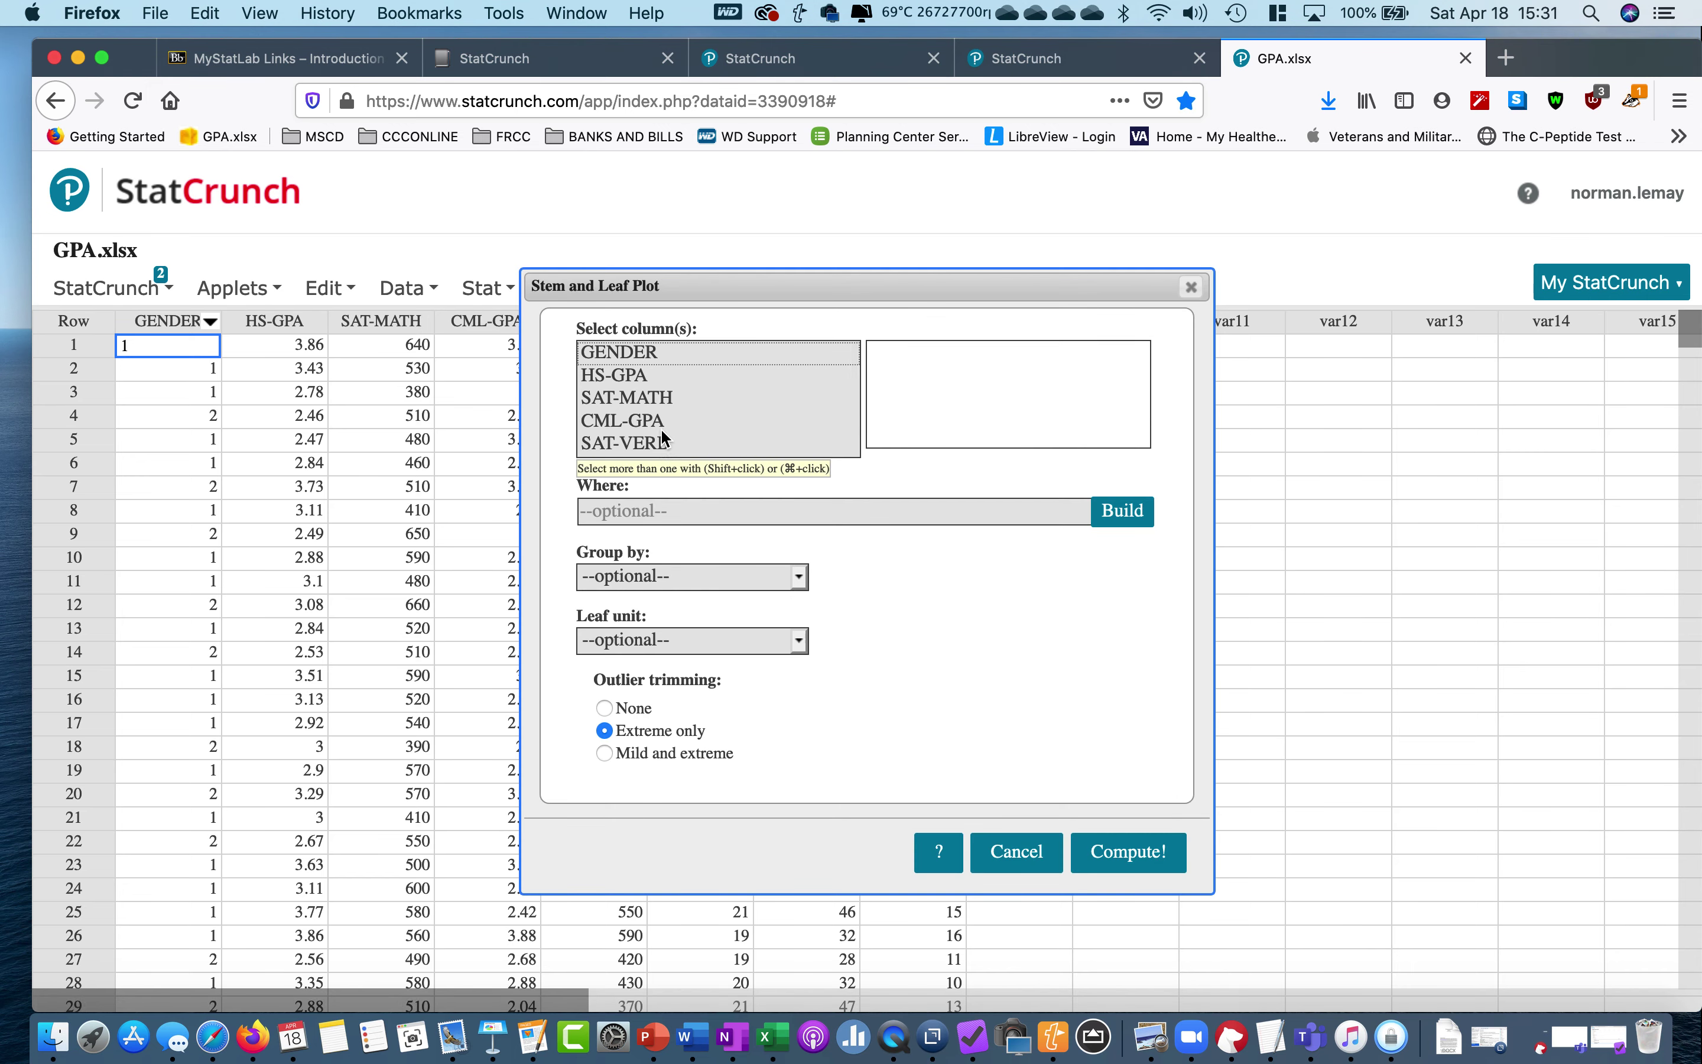
left_click(621, 381)
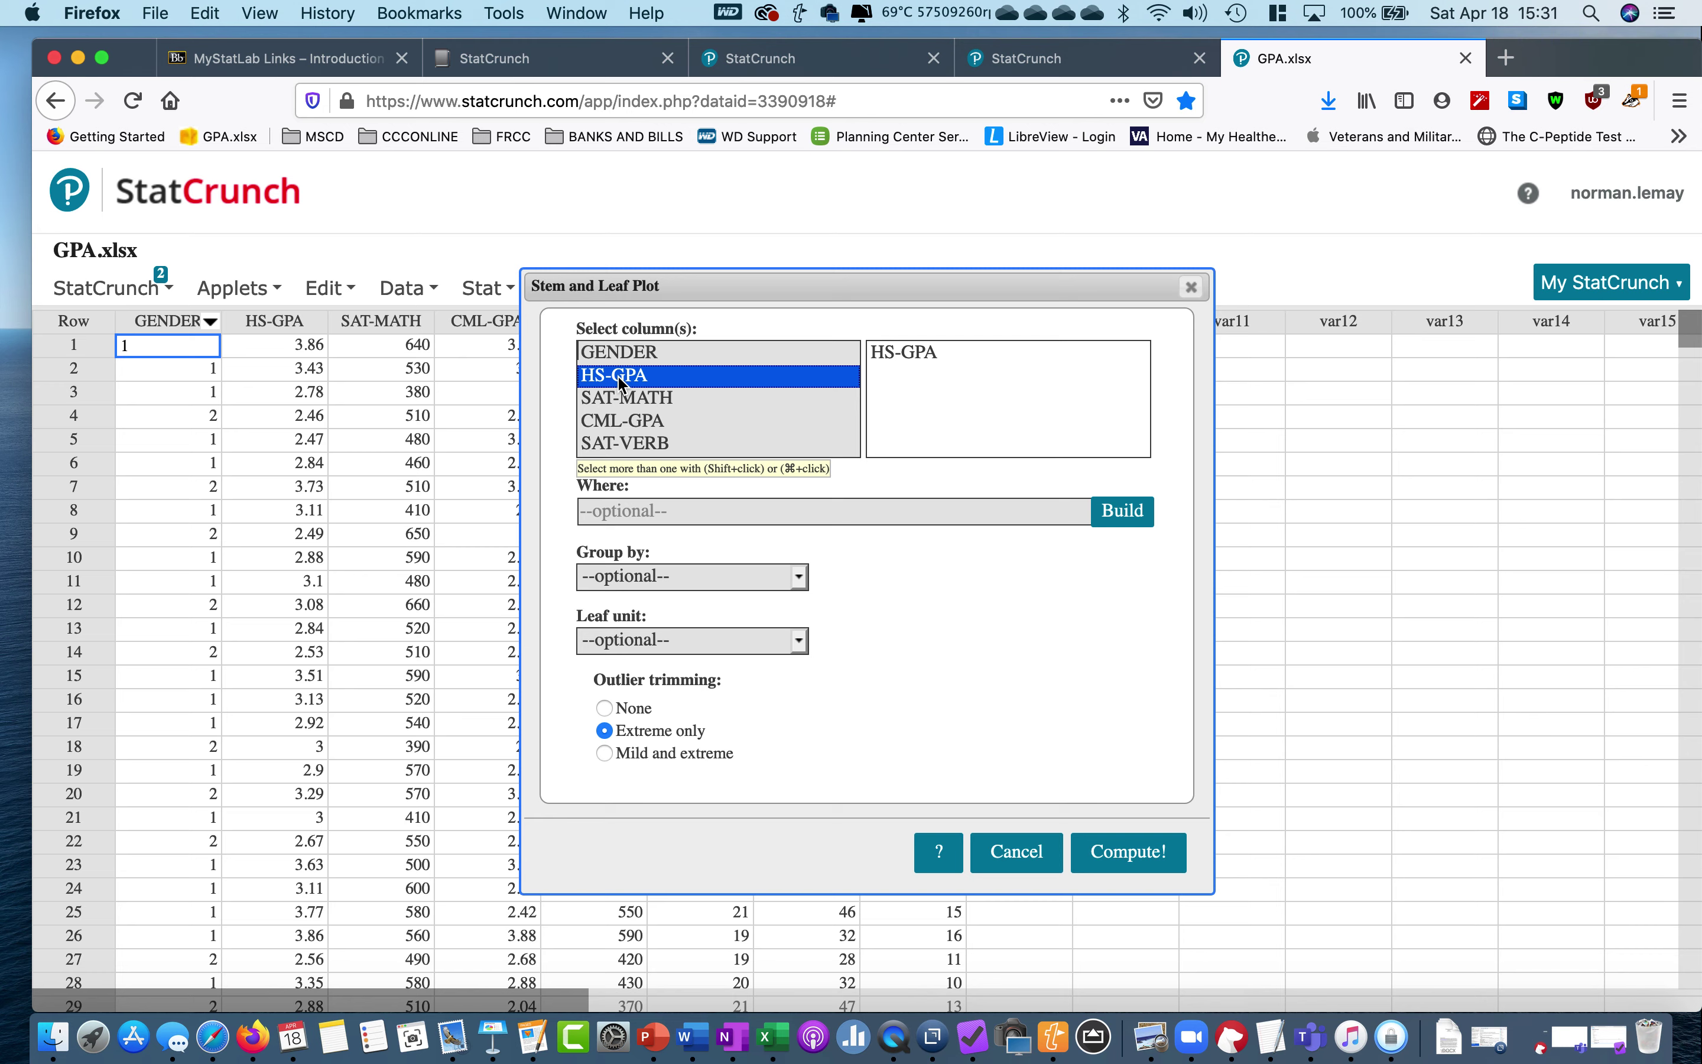
left_click(649, 417)
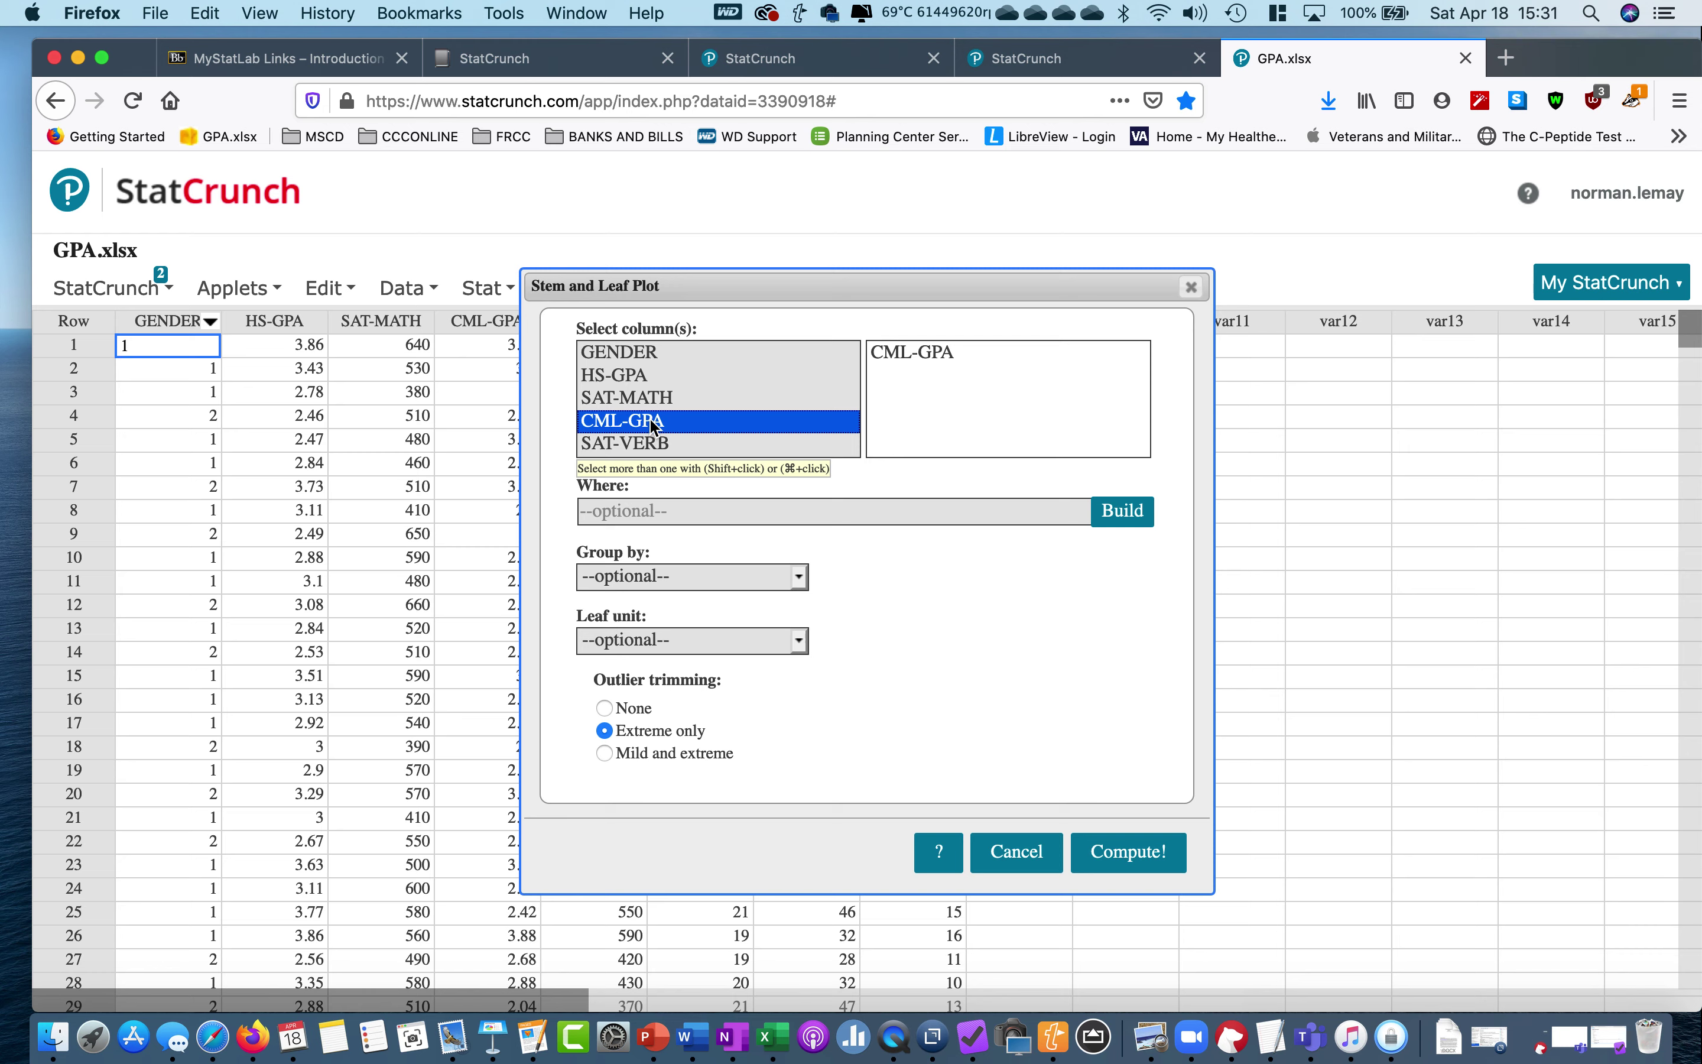
left_click(646, 376, "super")
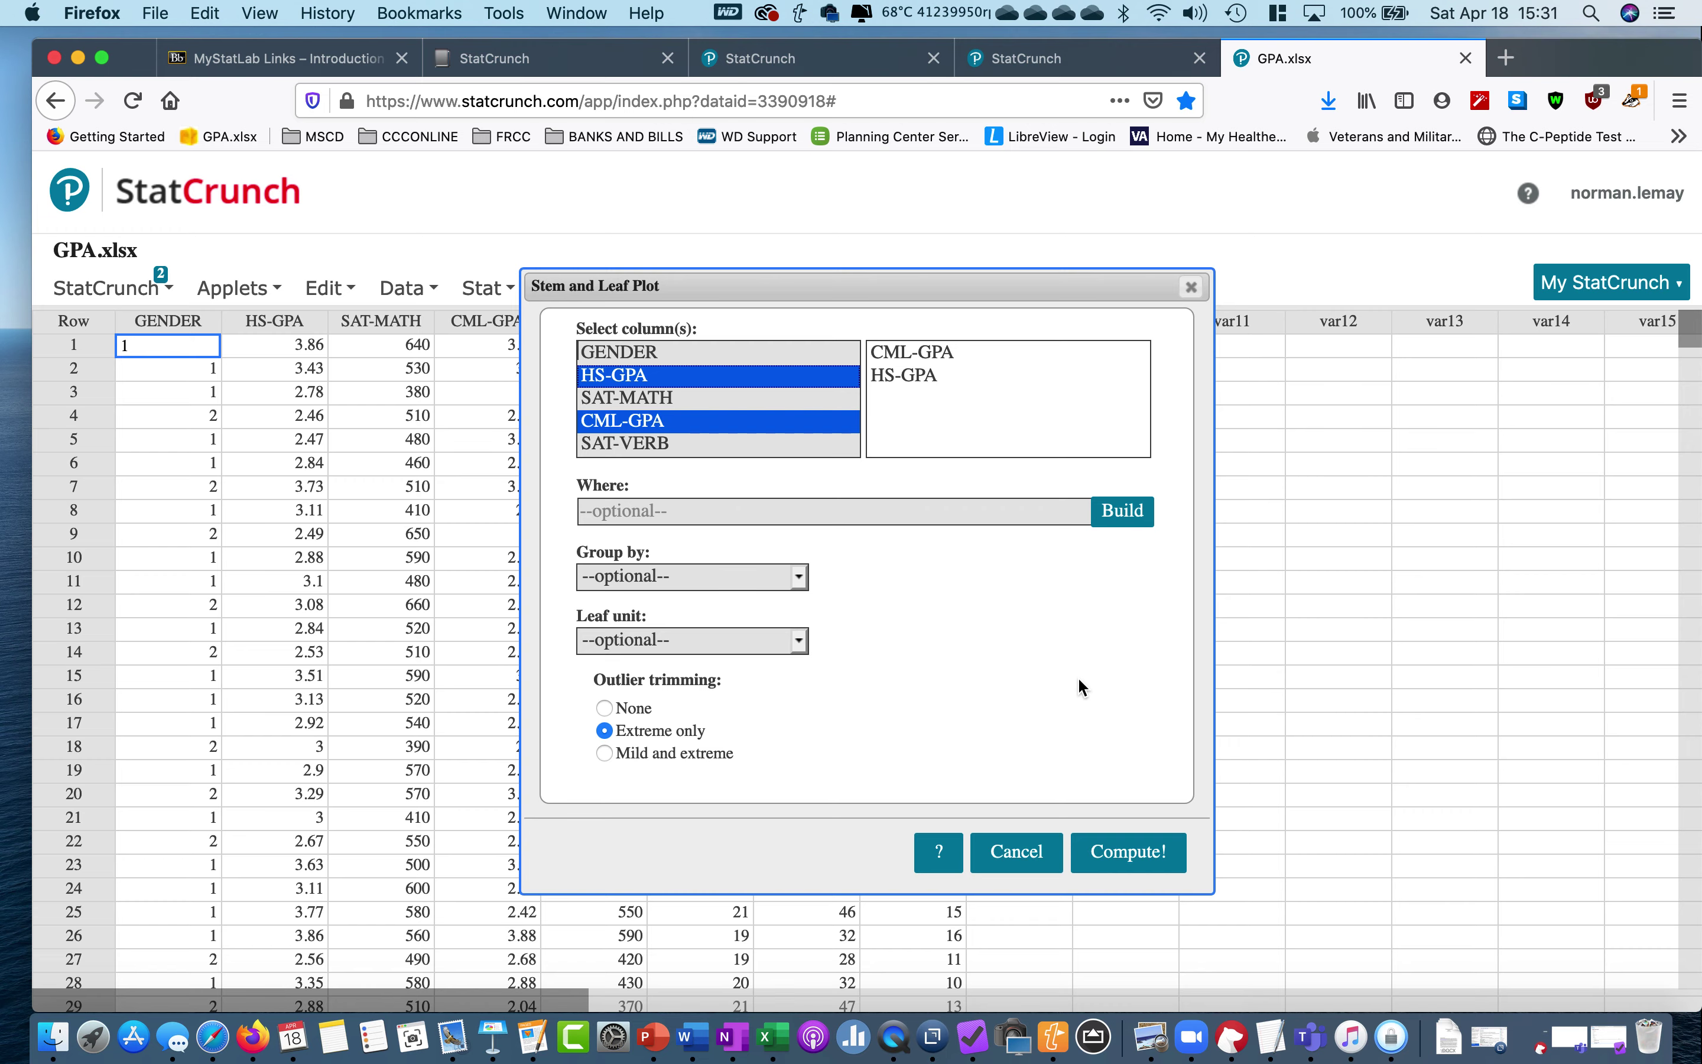
left_click(1128, 862)
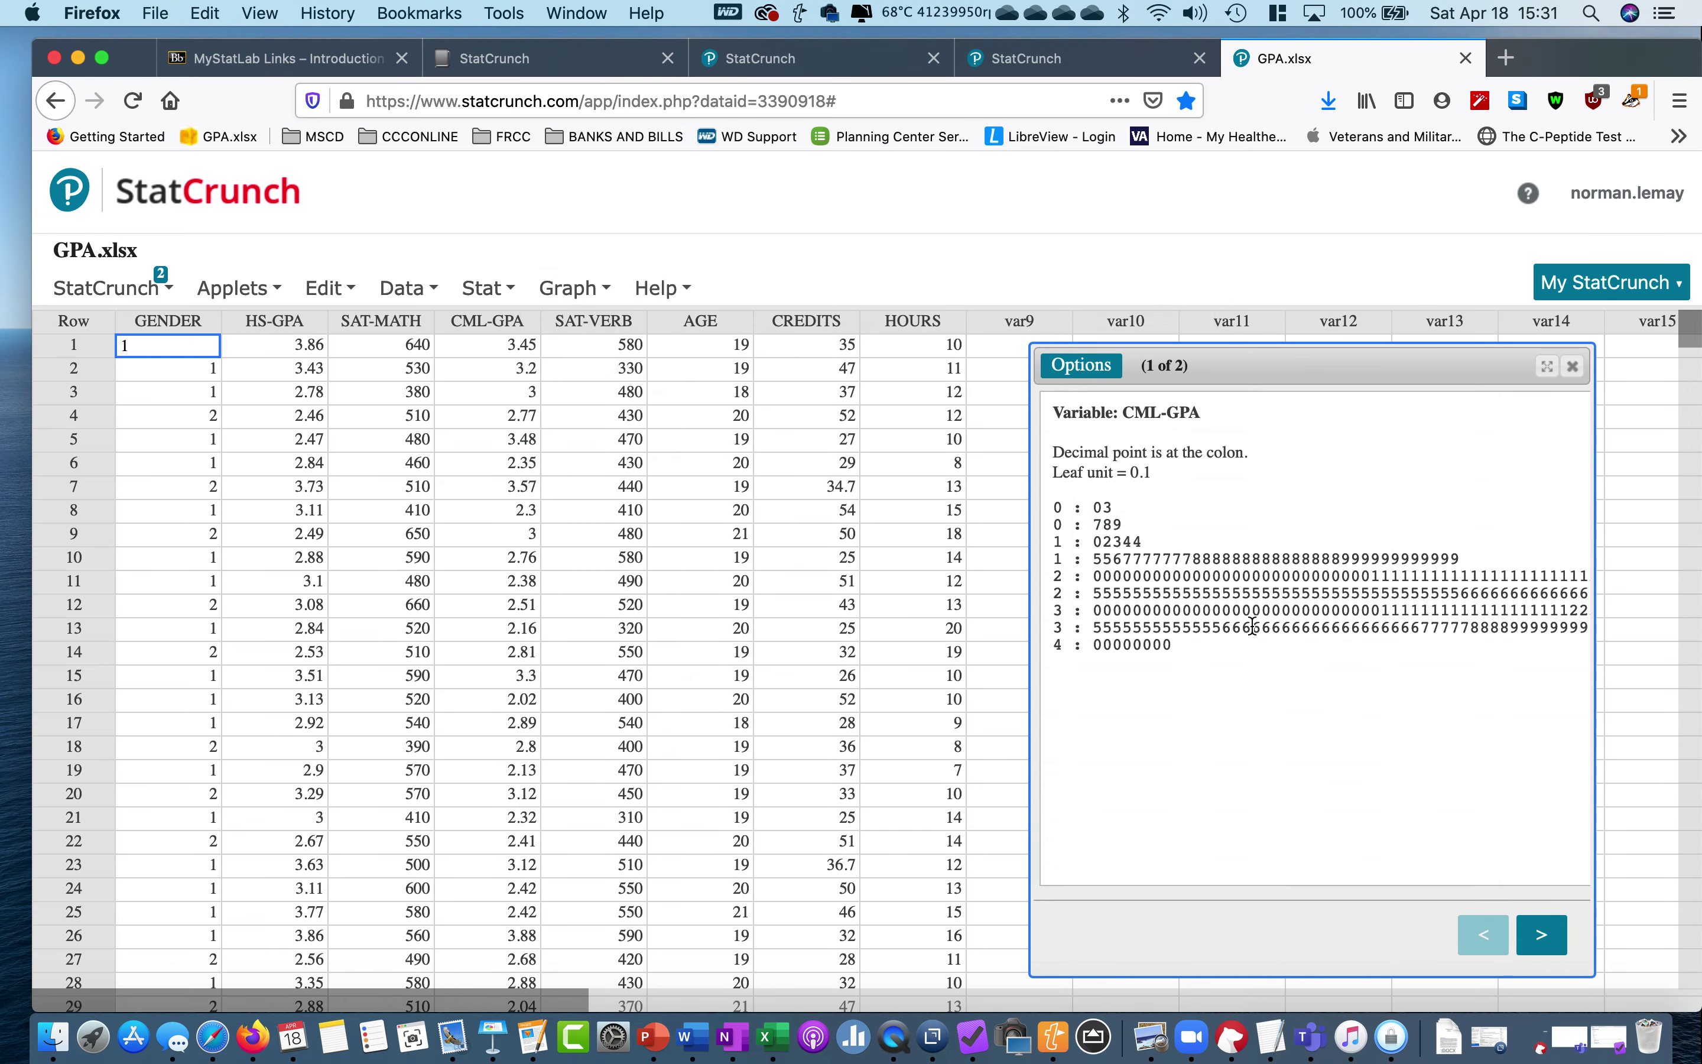
- Examine the full leaf rows of the CML-GPA and HS-GPA stem and leaf plots, and close the results window
scroll(1266, 618, "right", 1)
scroll(1266, 618, "right", 5)
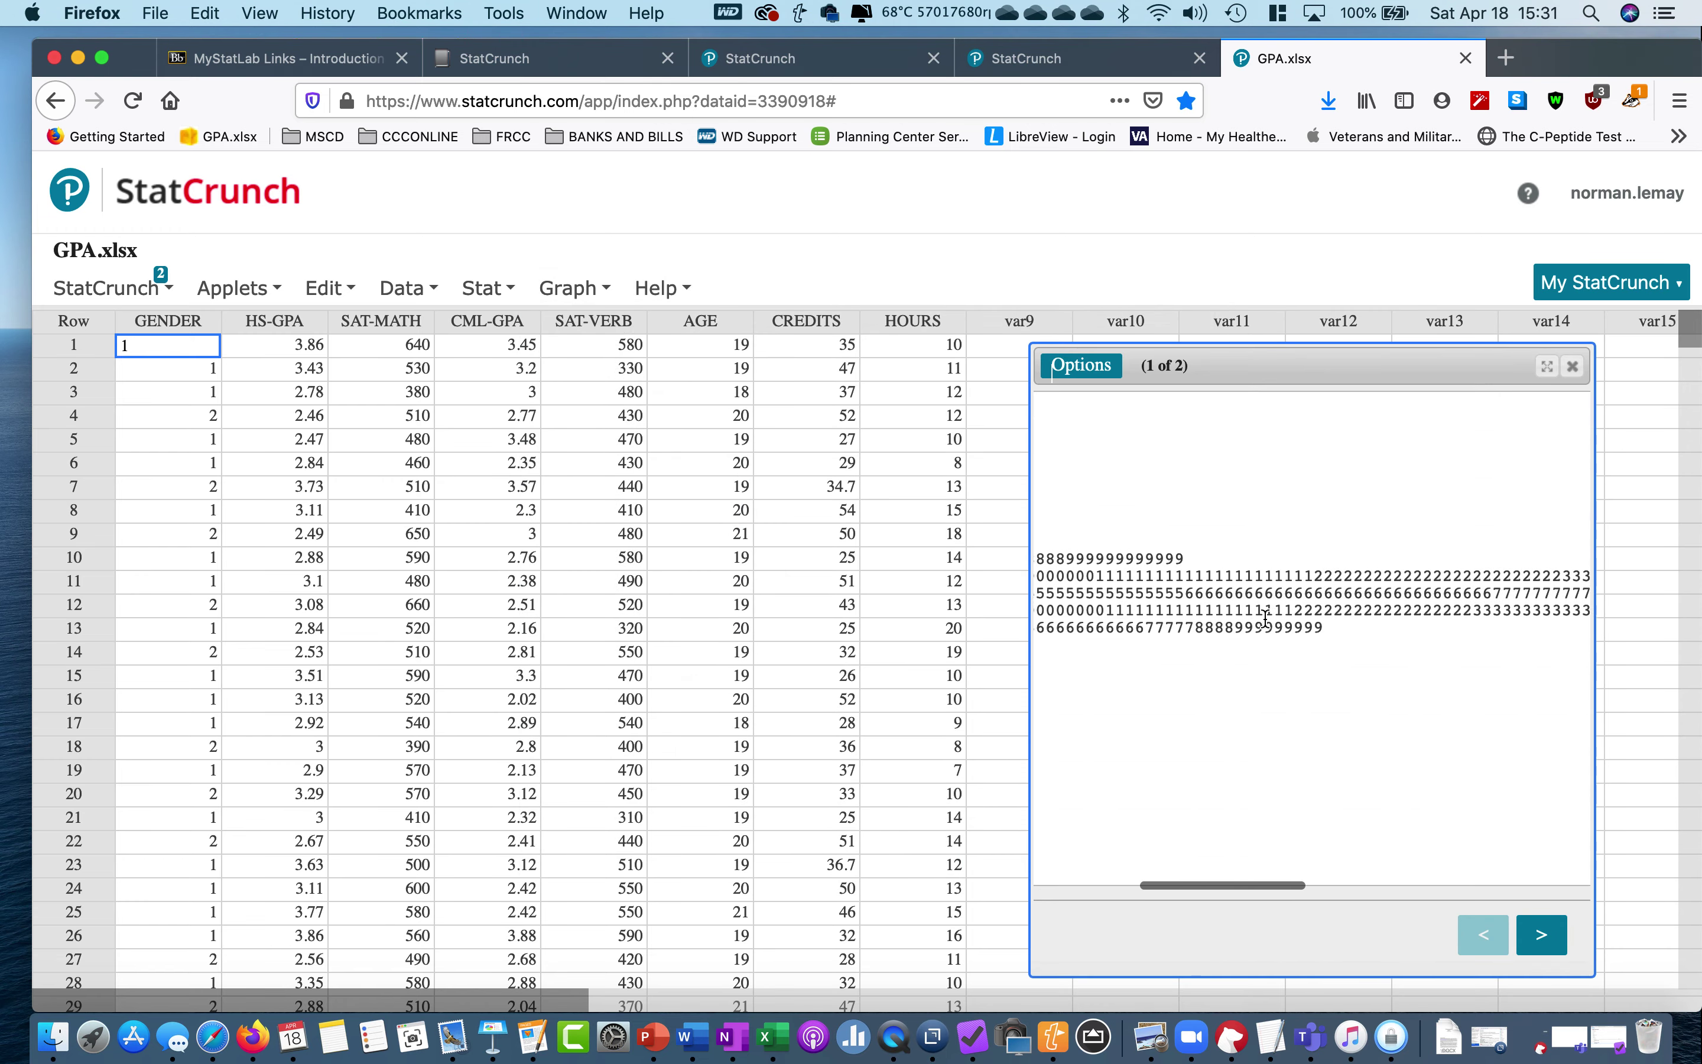
scroll(1265, 619, "left", 6)
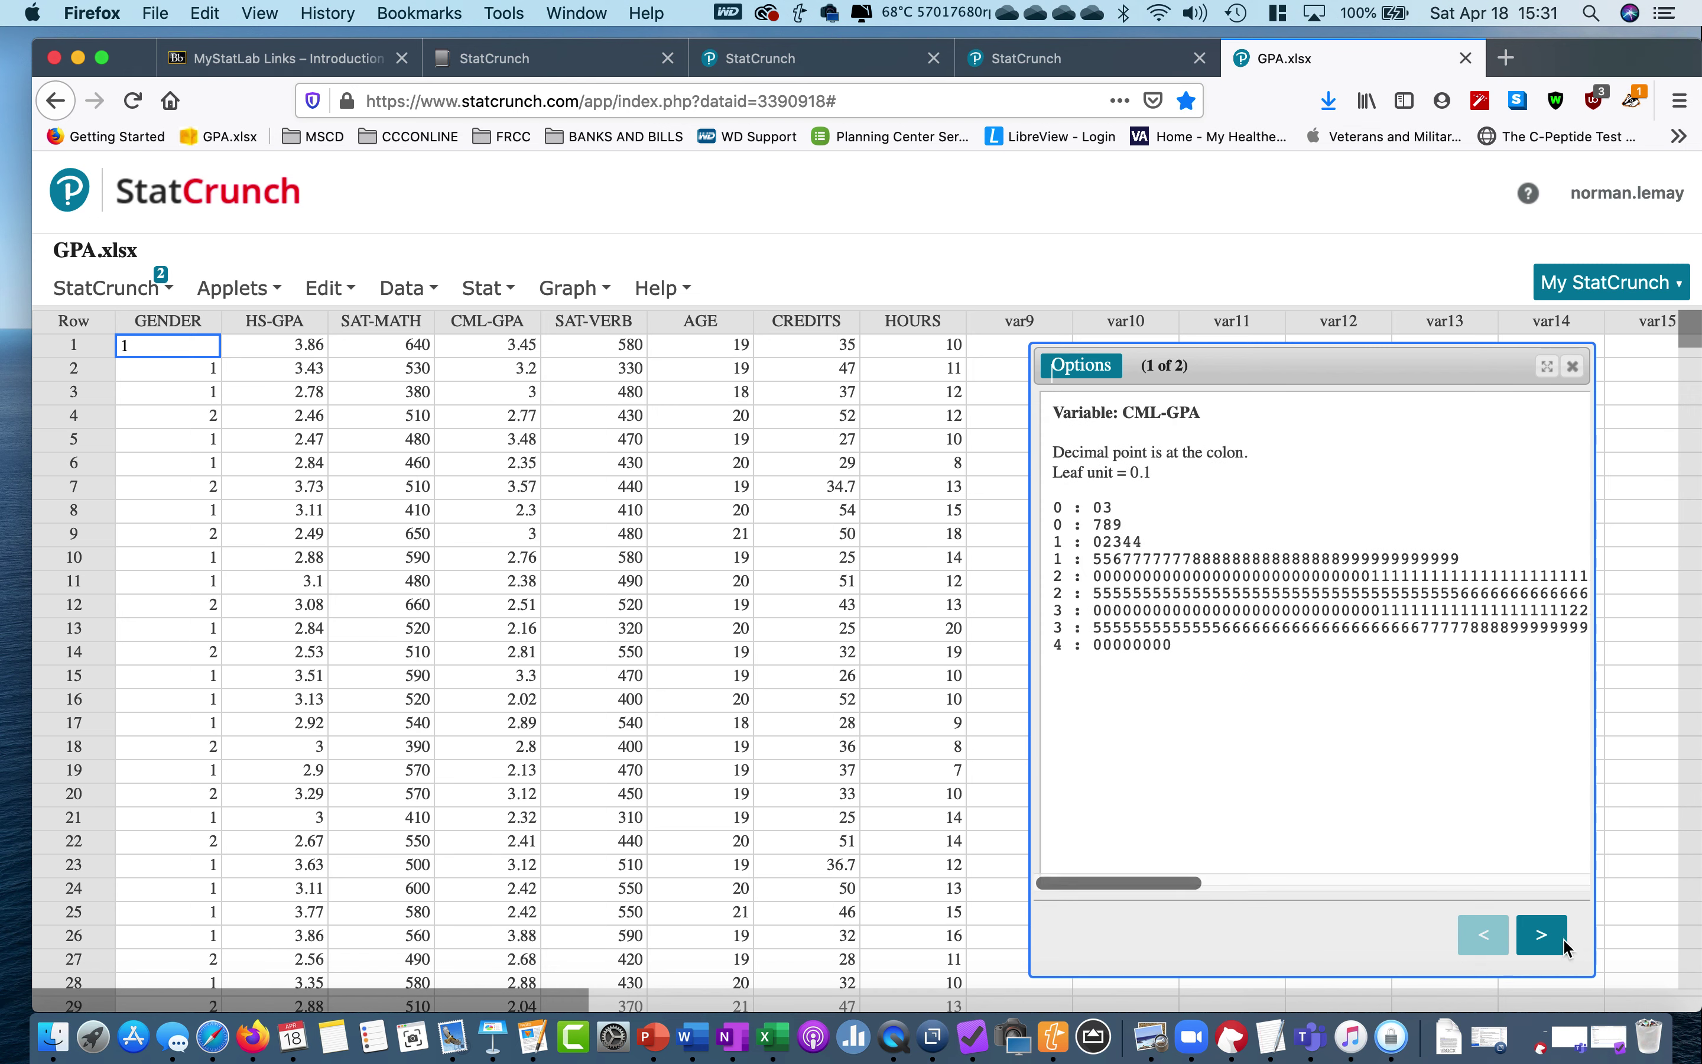
left_click(1538, 934)
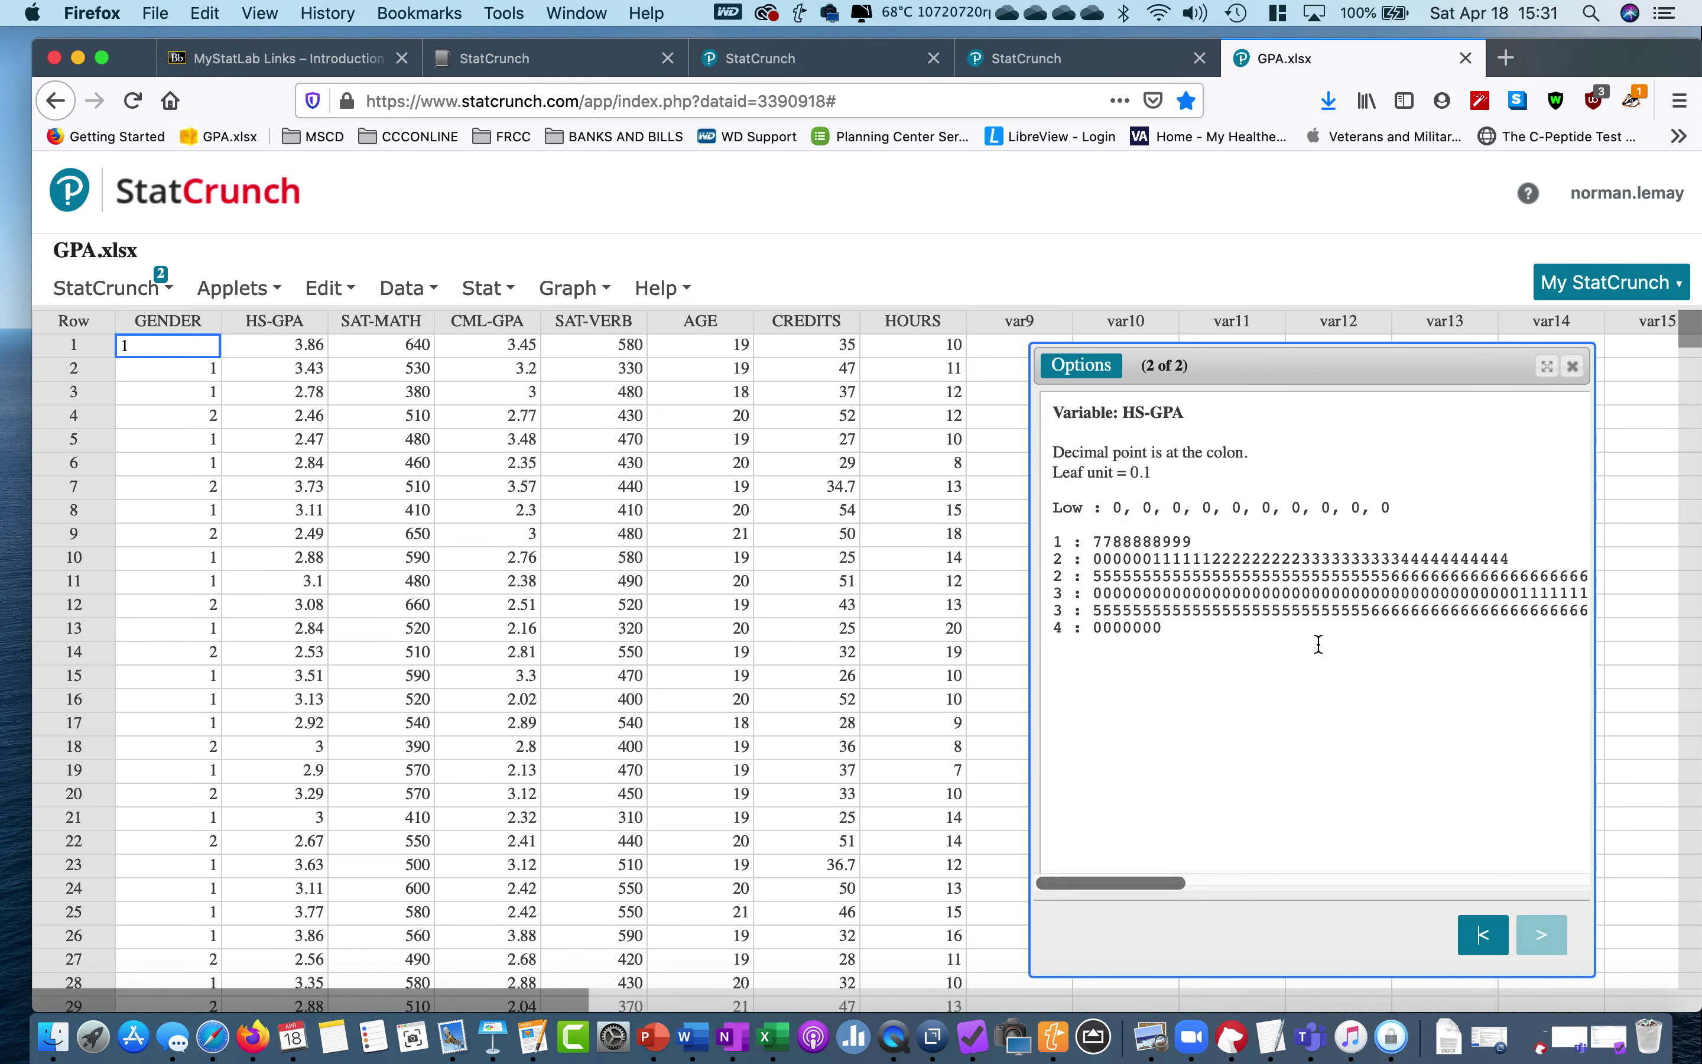
scroll(1318, 644, "right", 5)
scroll(1318, 645, "left", 6)
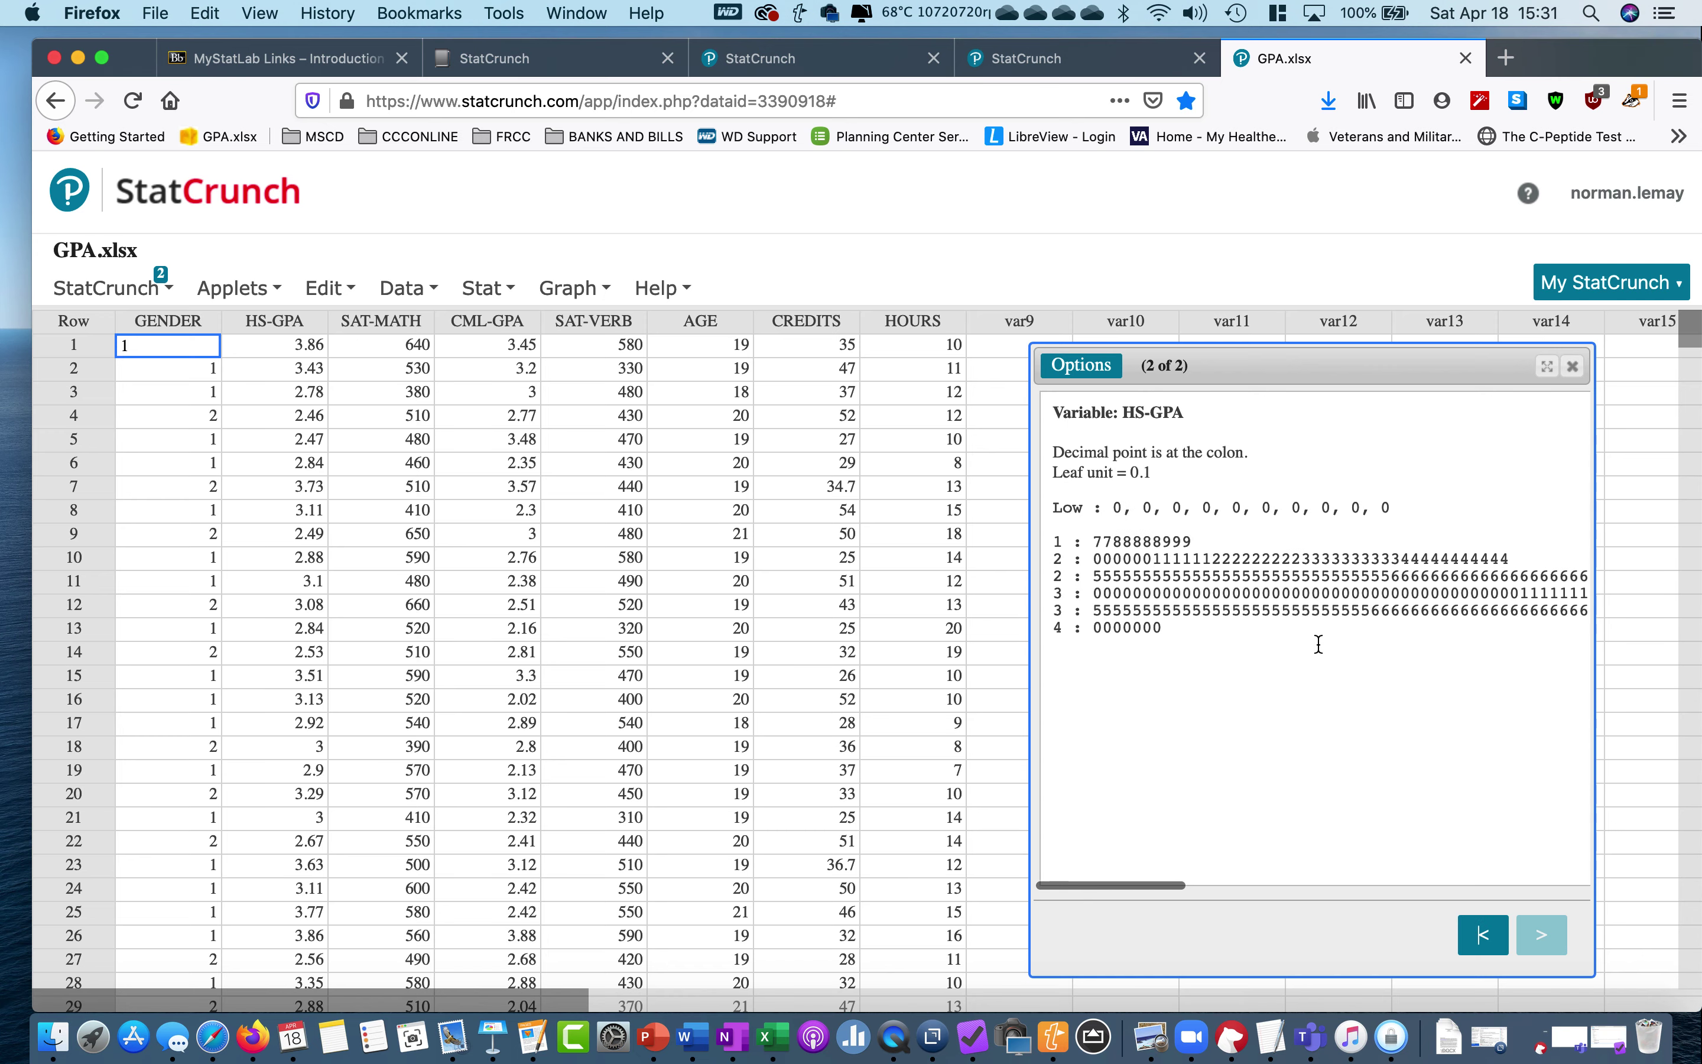
left_click(1574, 366)
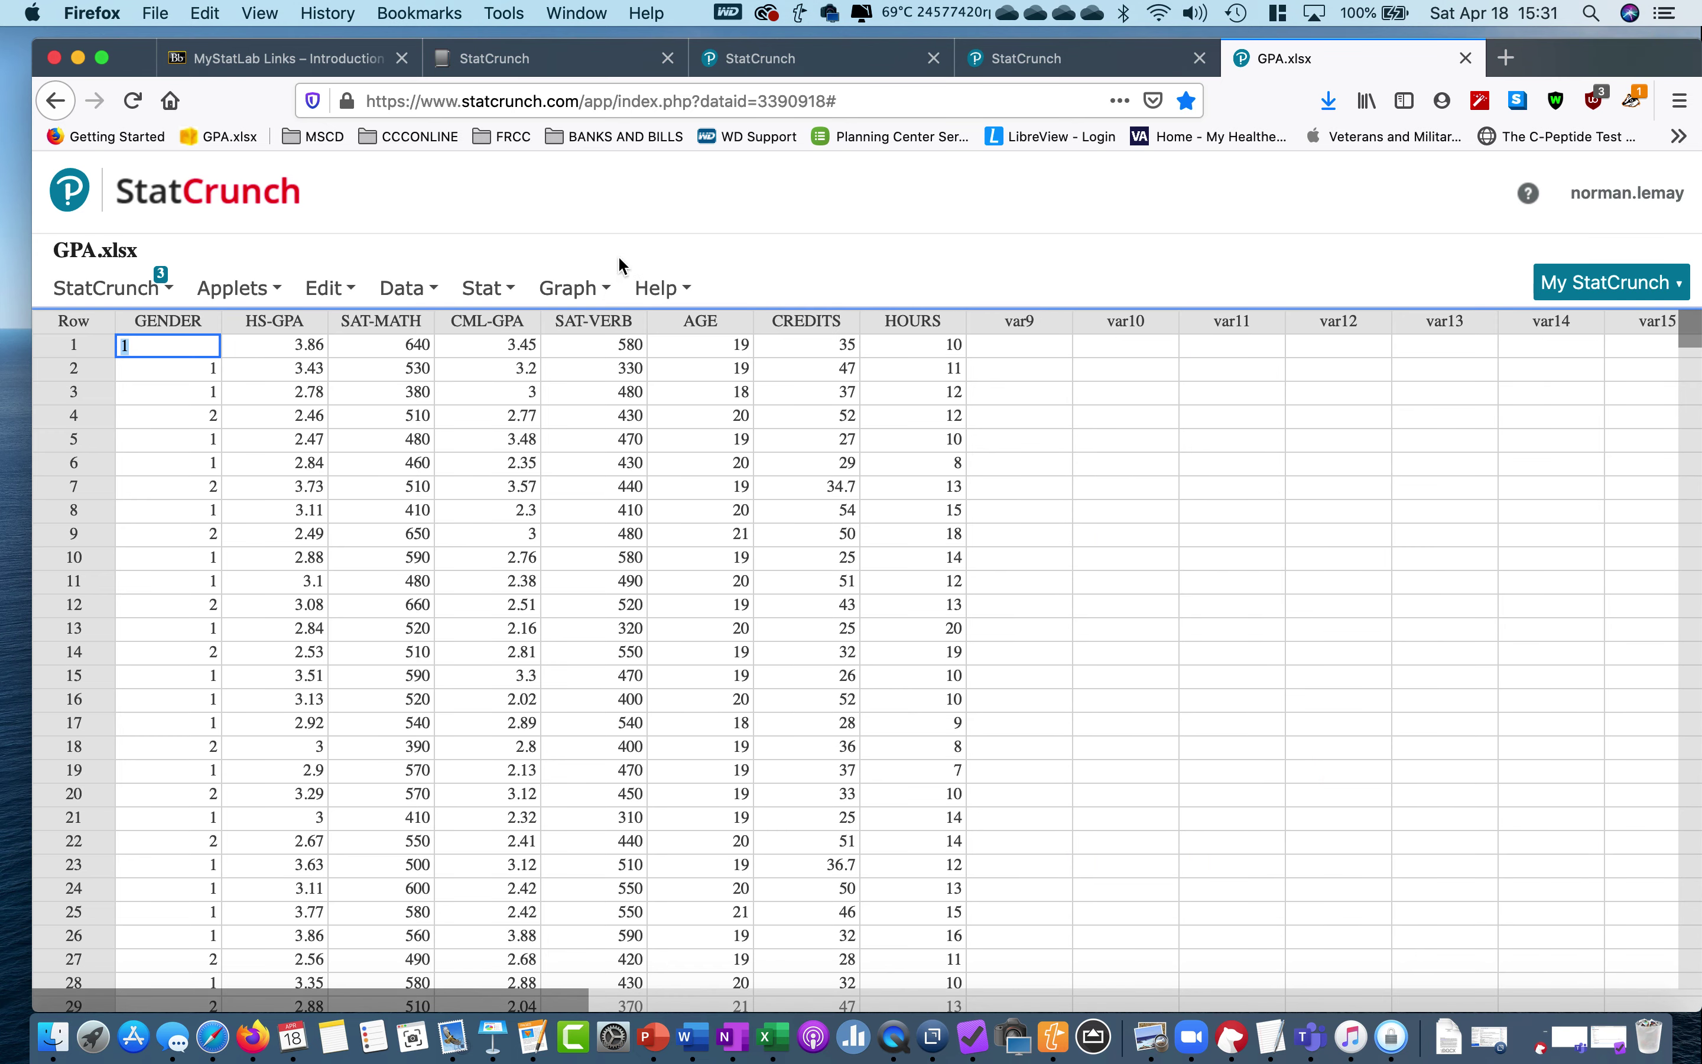
- Create boxplots of the HS-GPA and CML-GPA columns drawn horizontally, using fences to identify outliers
left_click(596, 302)
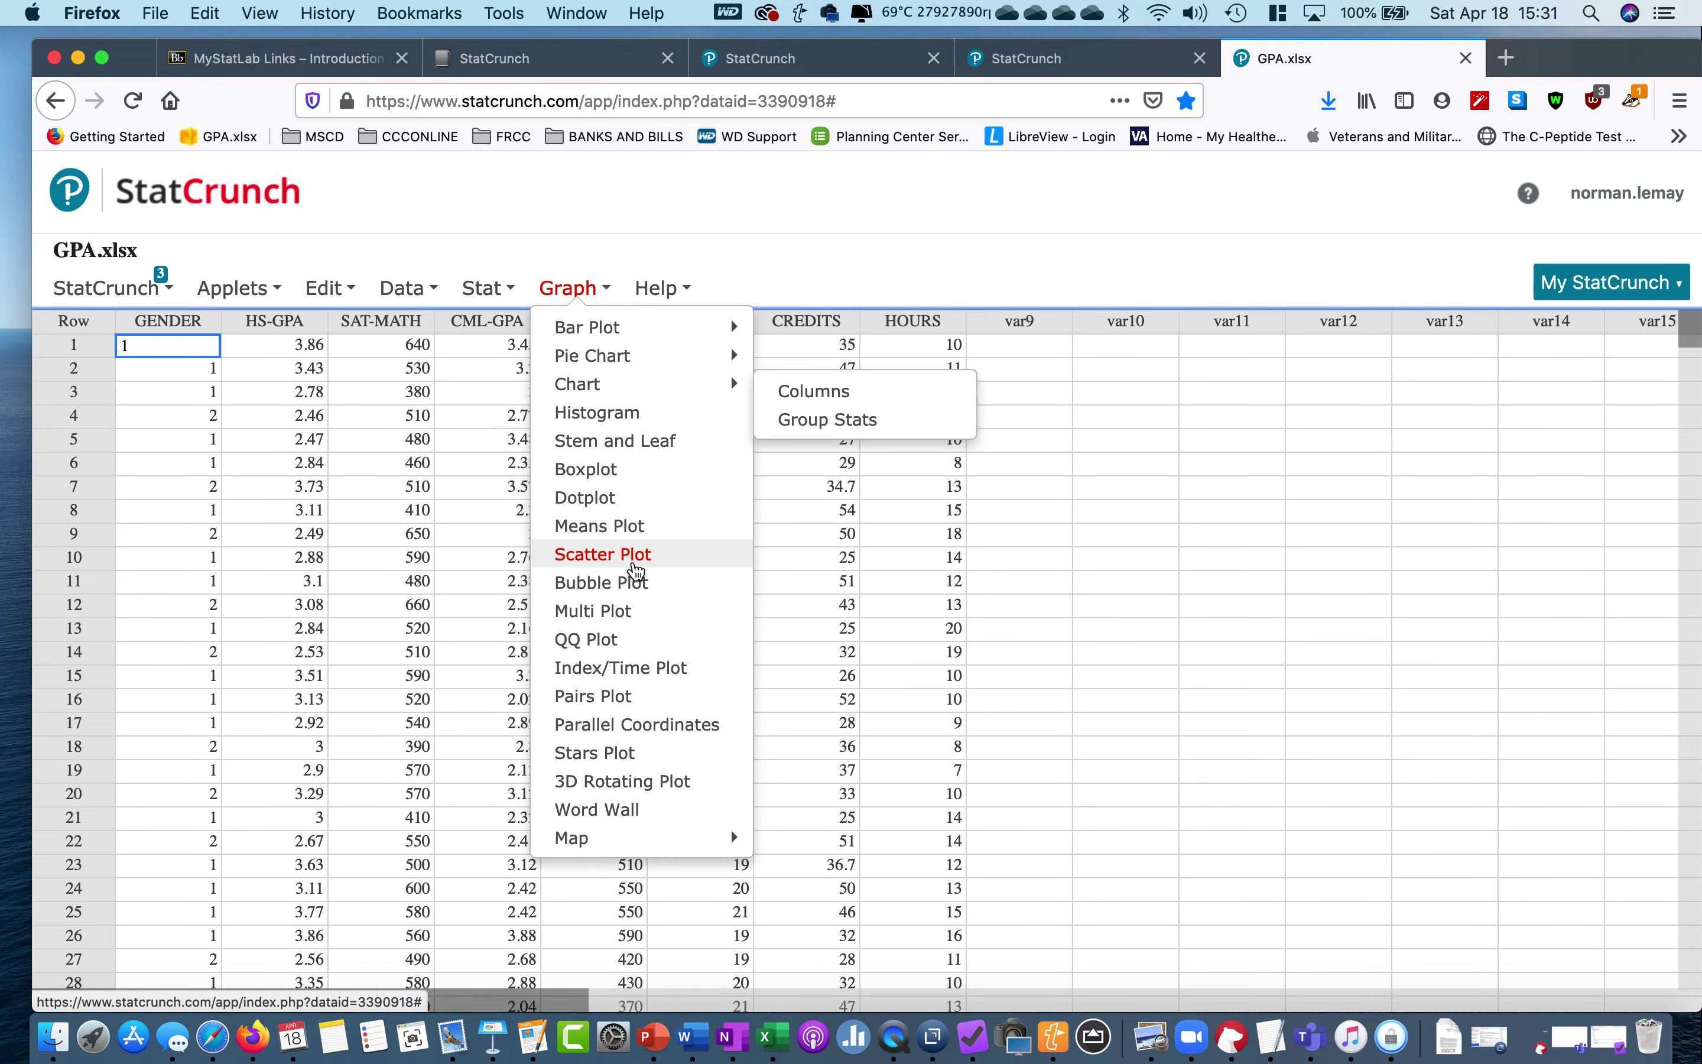
left_click(641, 469)
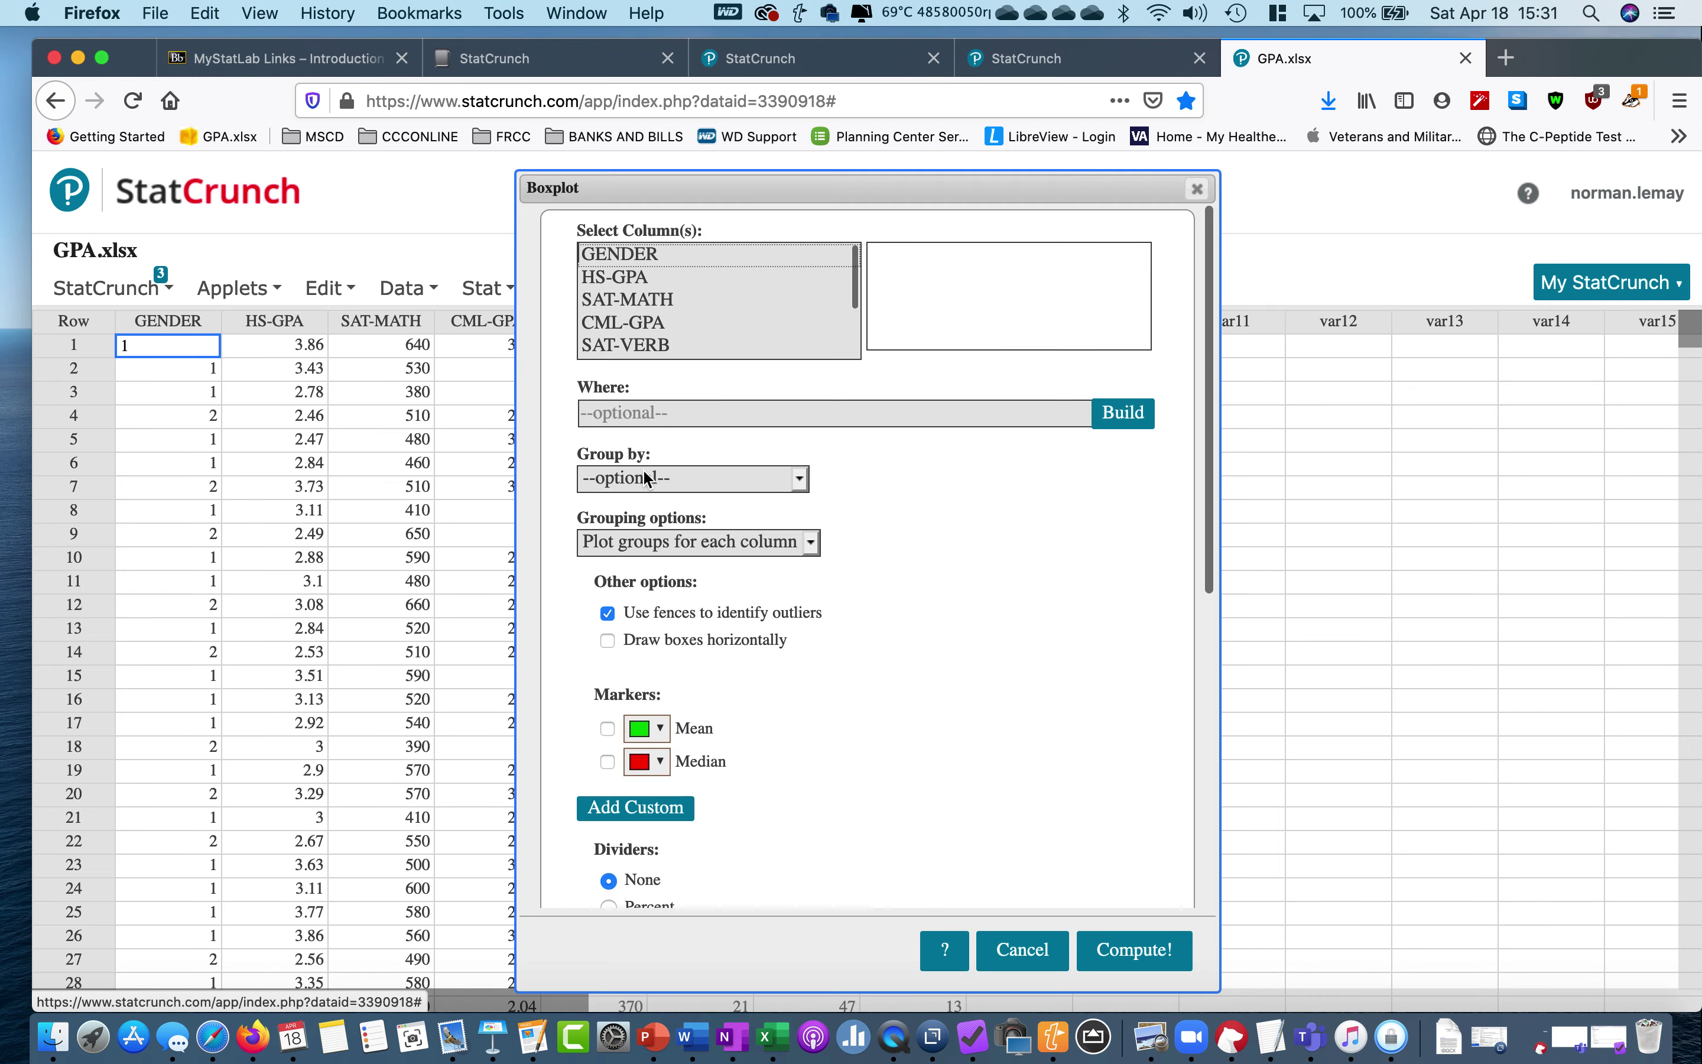
left_click(629, 276)
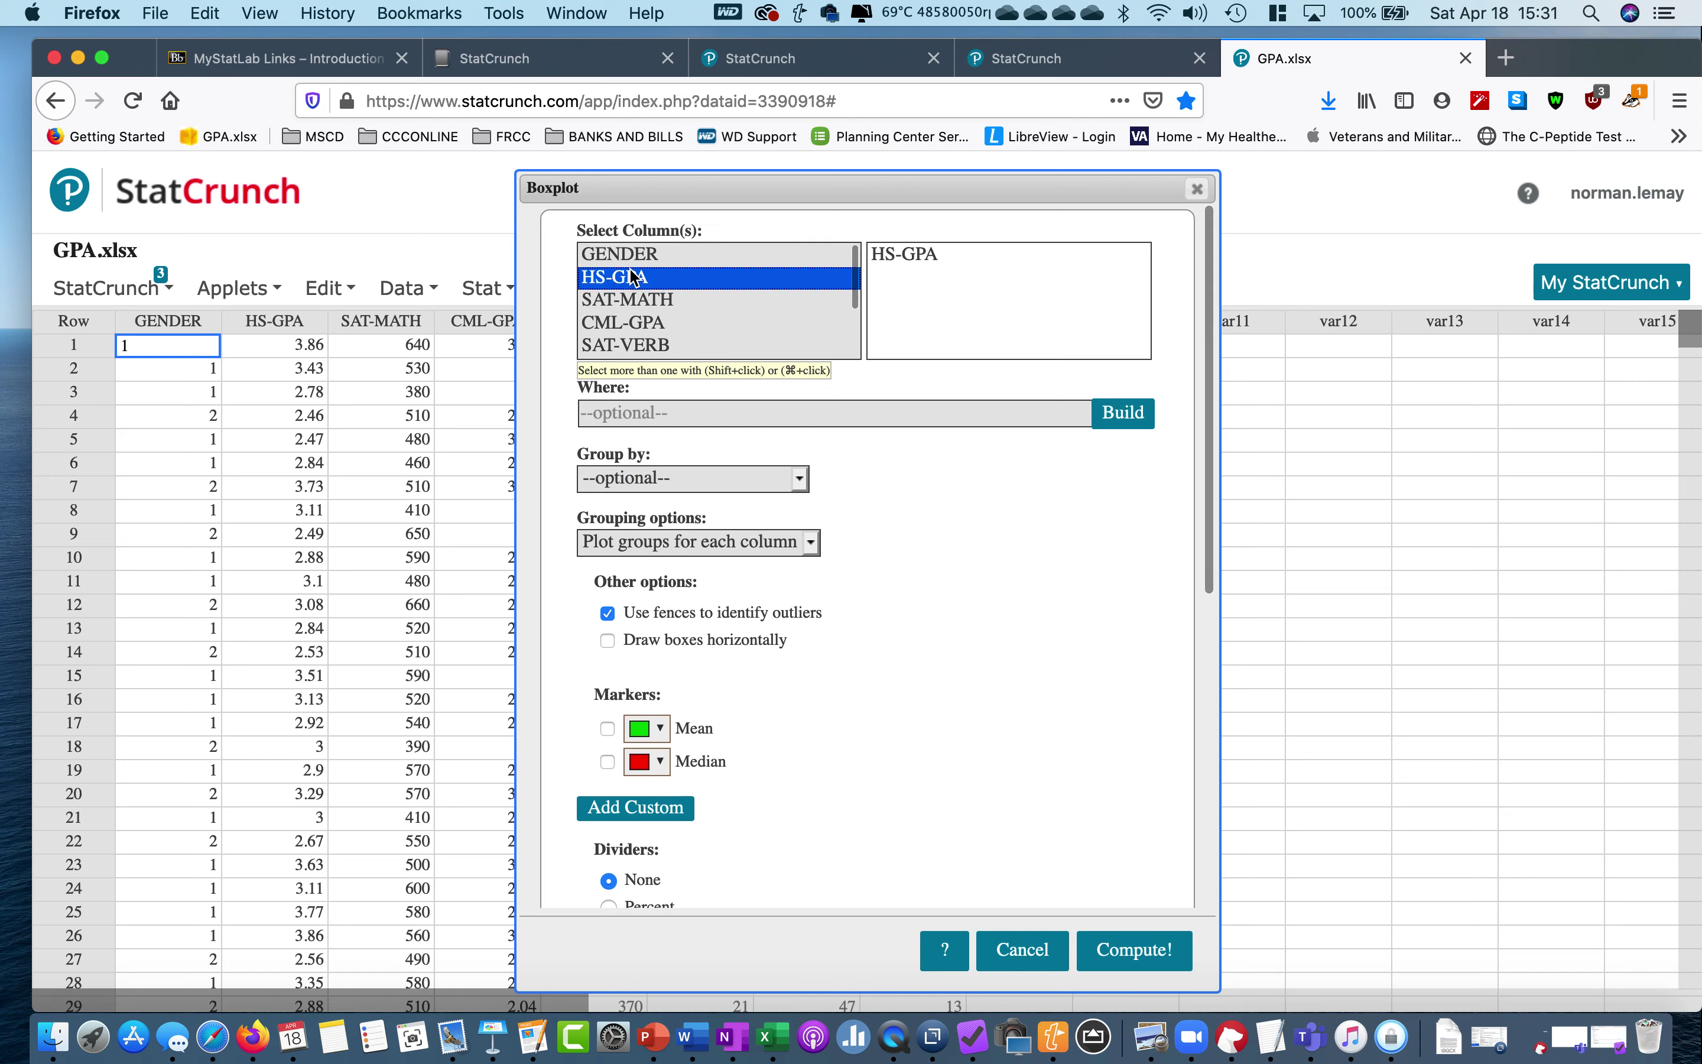
left_click(642, 322, "super")
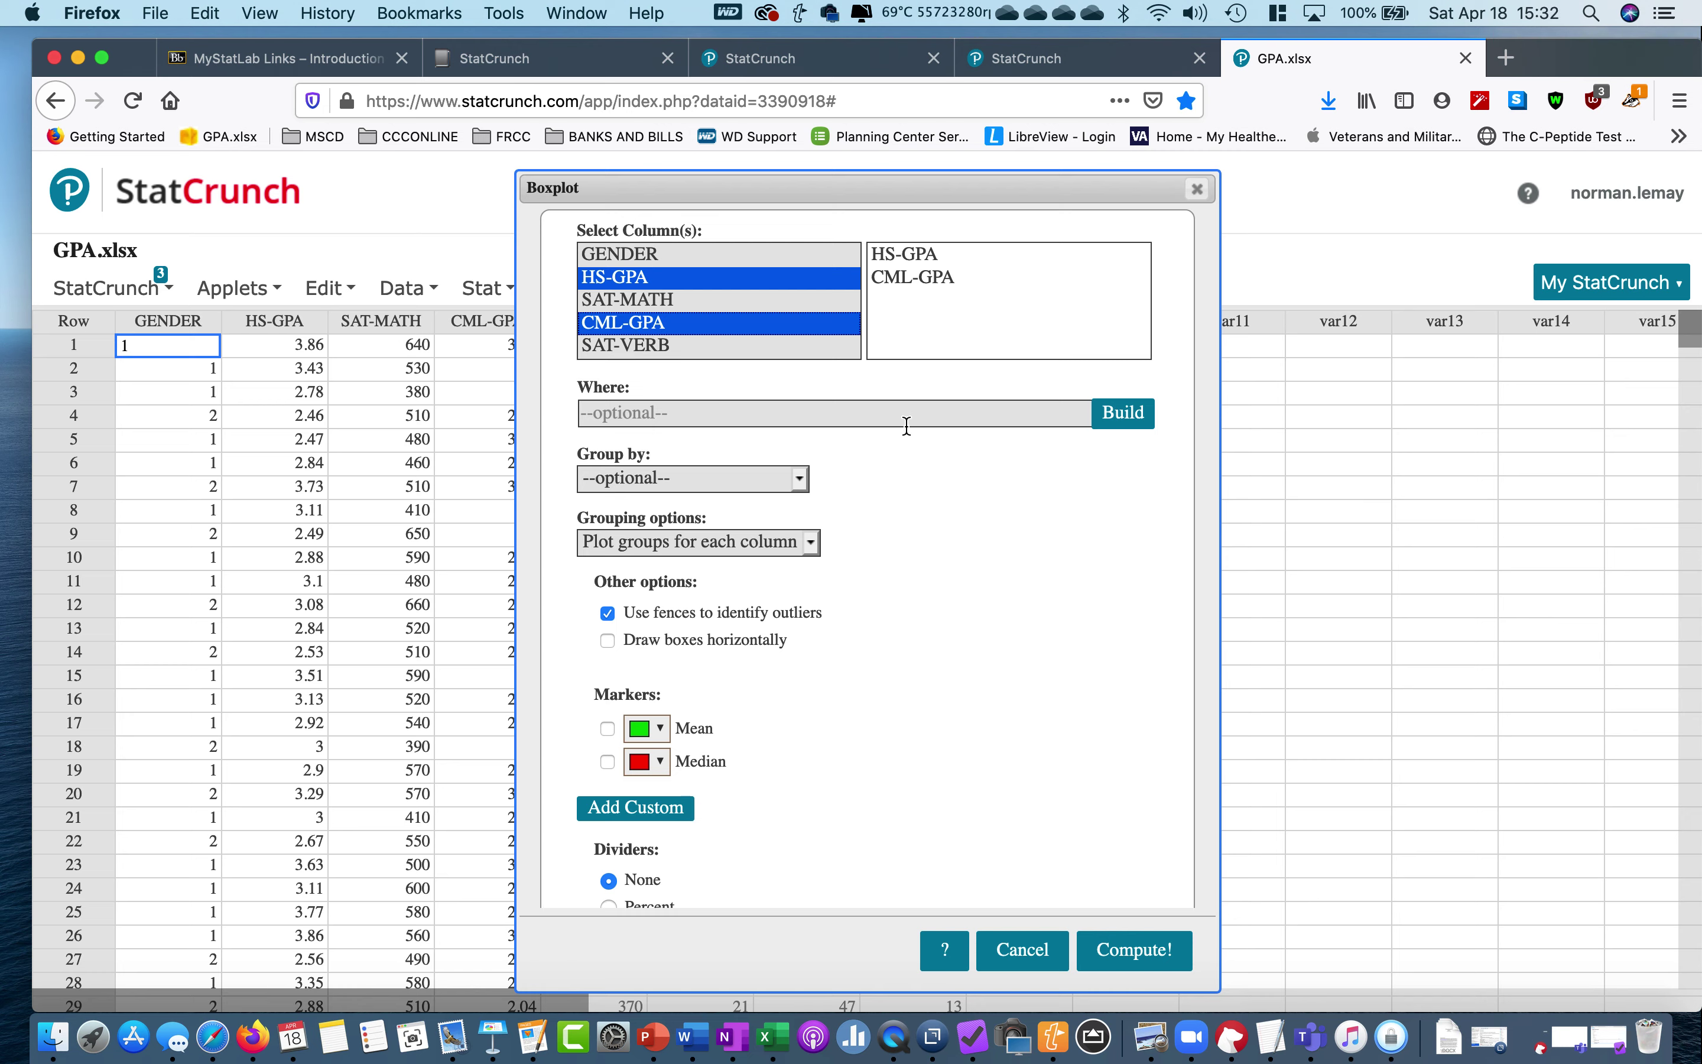
left_click(607, 640)
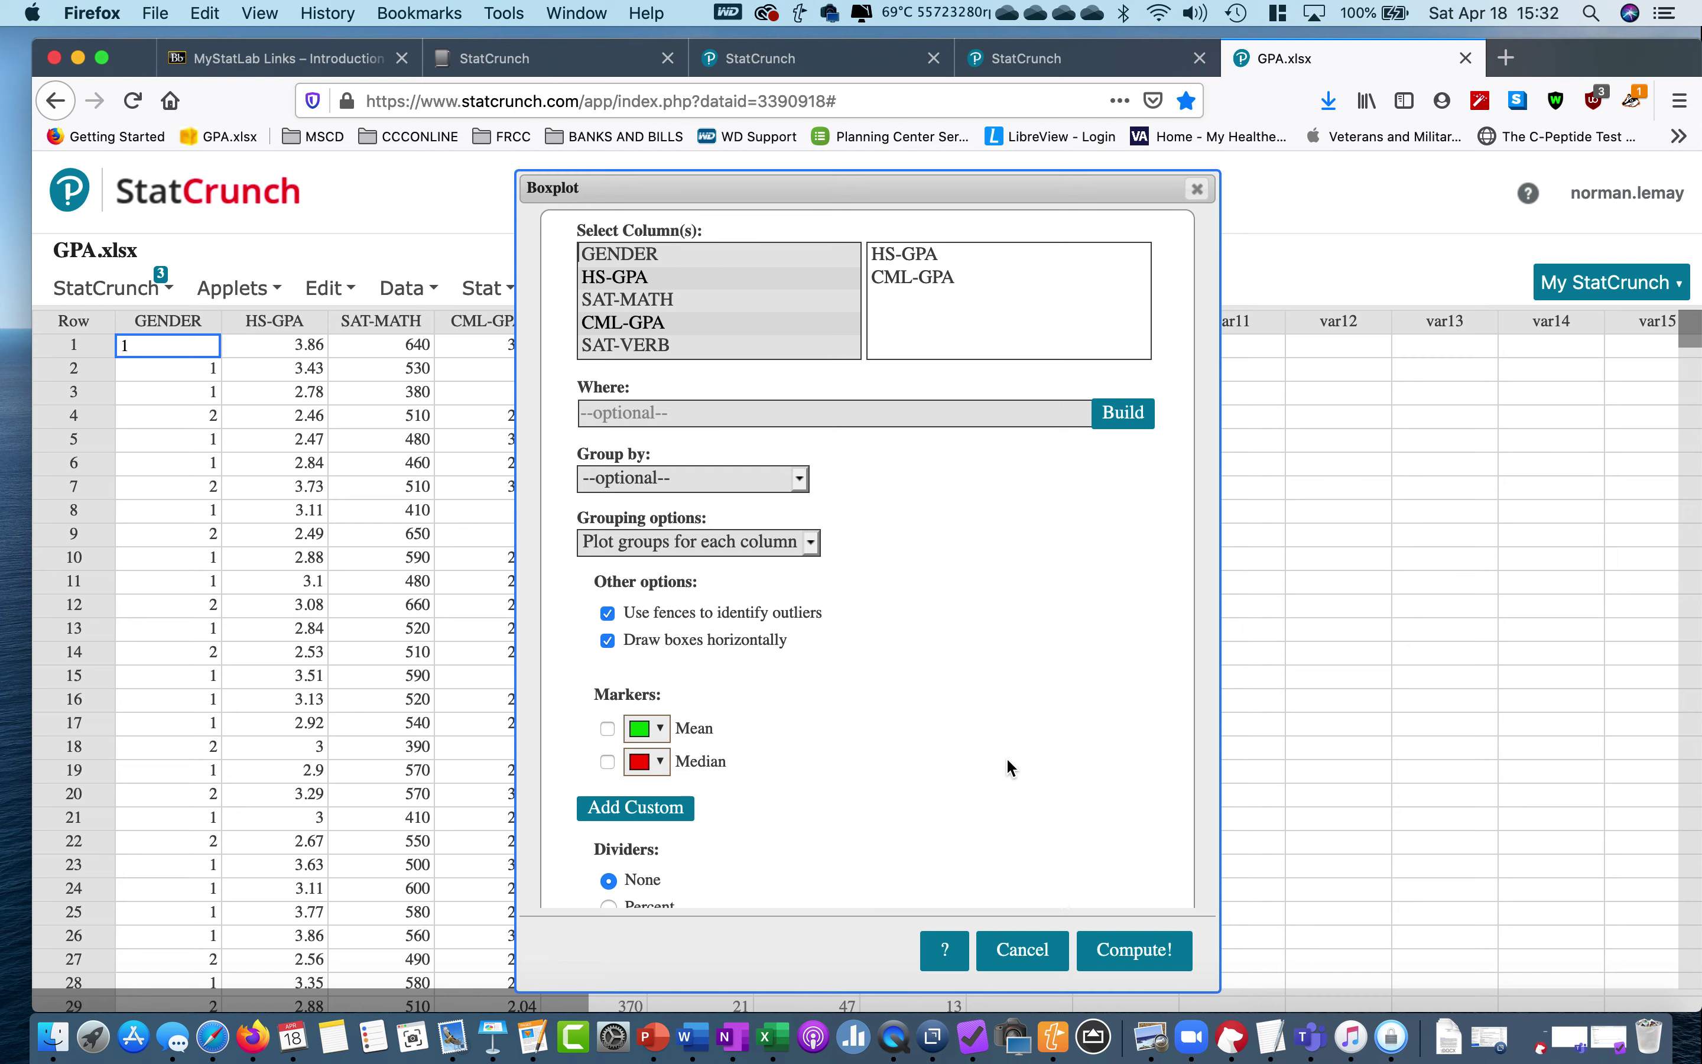
scroll(1005, 758, "down", 10)
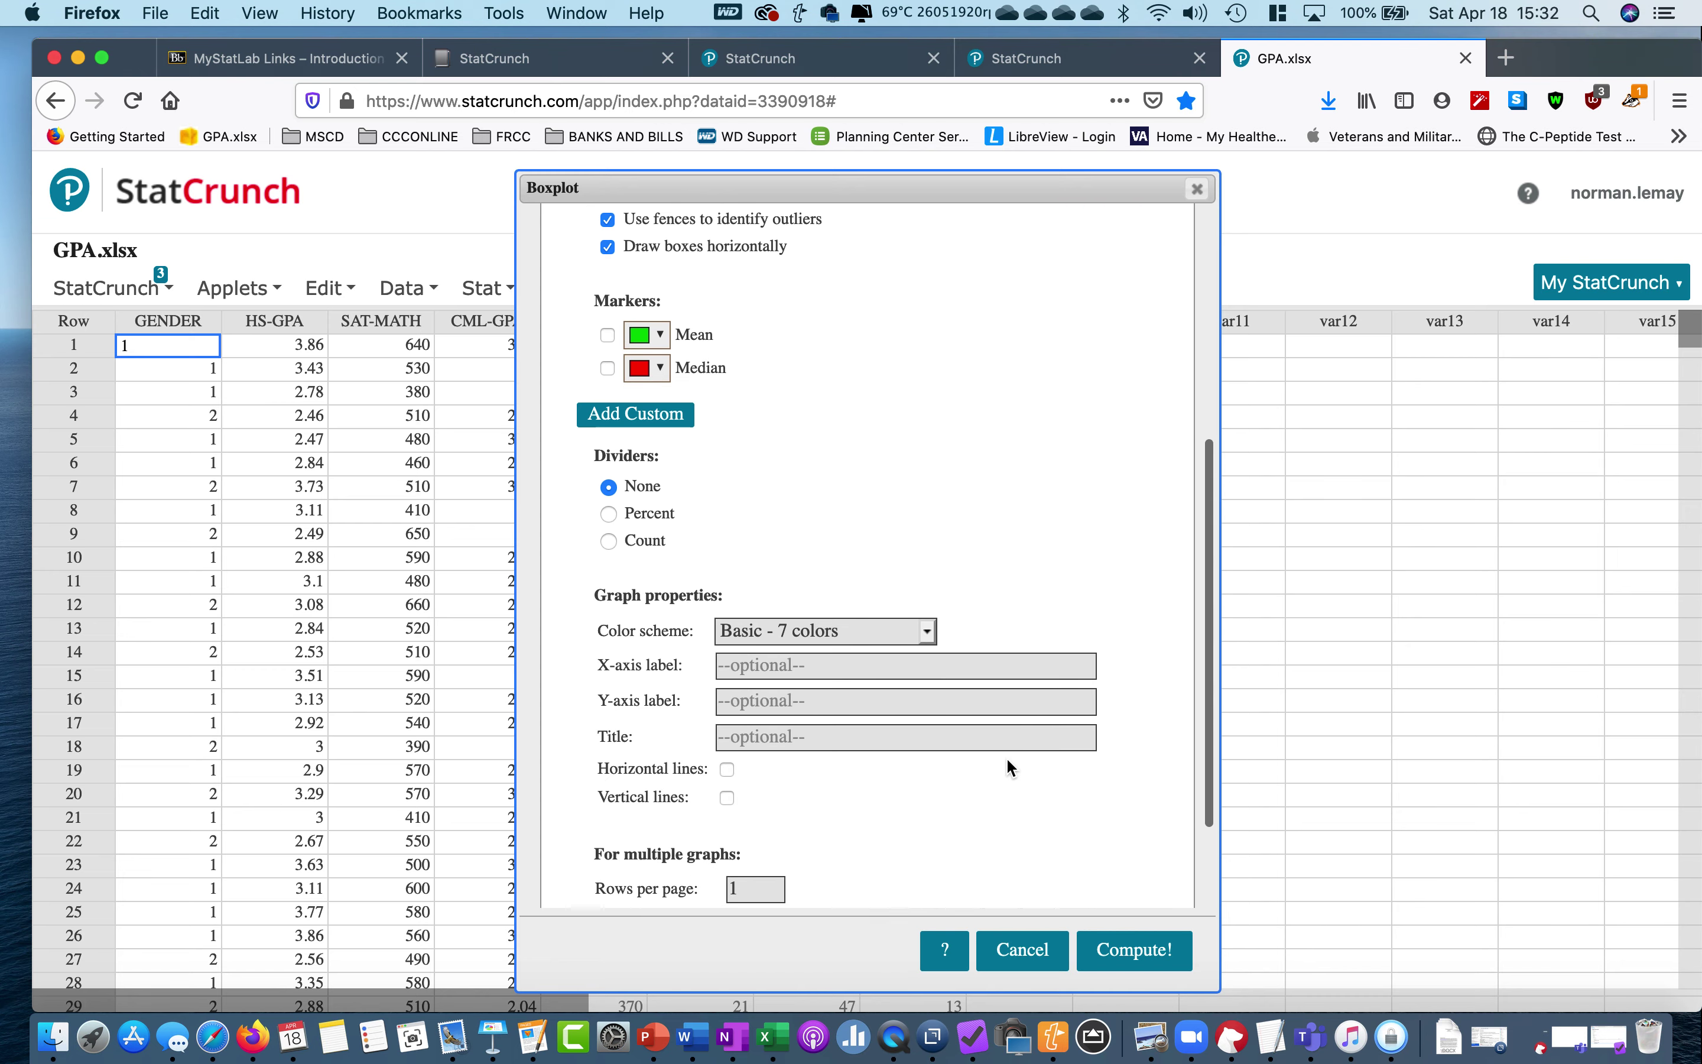
left_click(1148, 961)
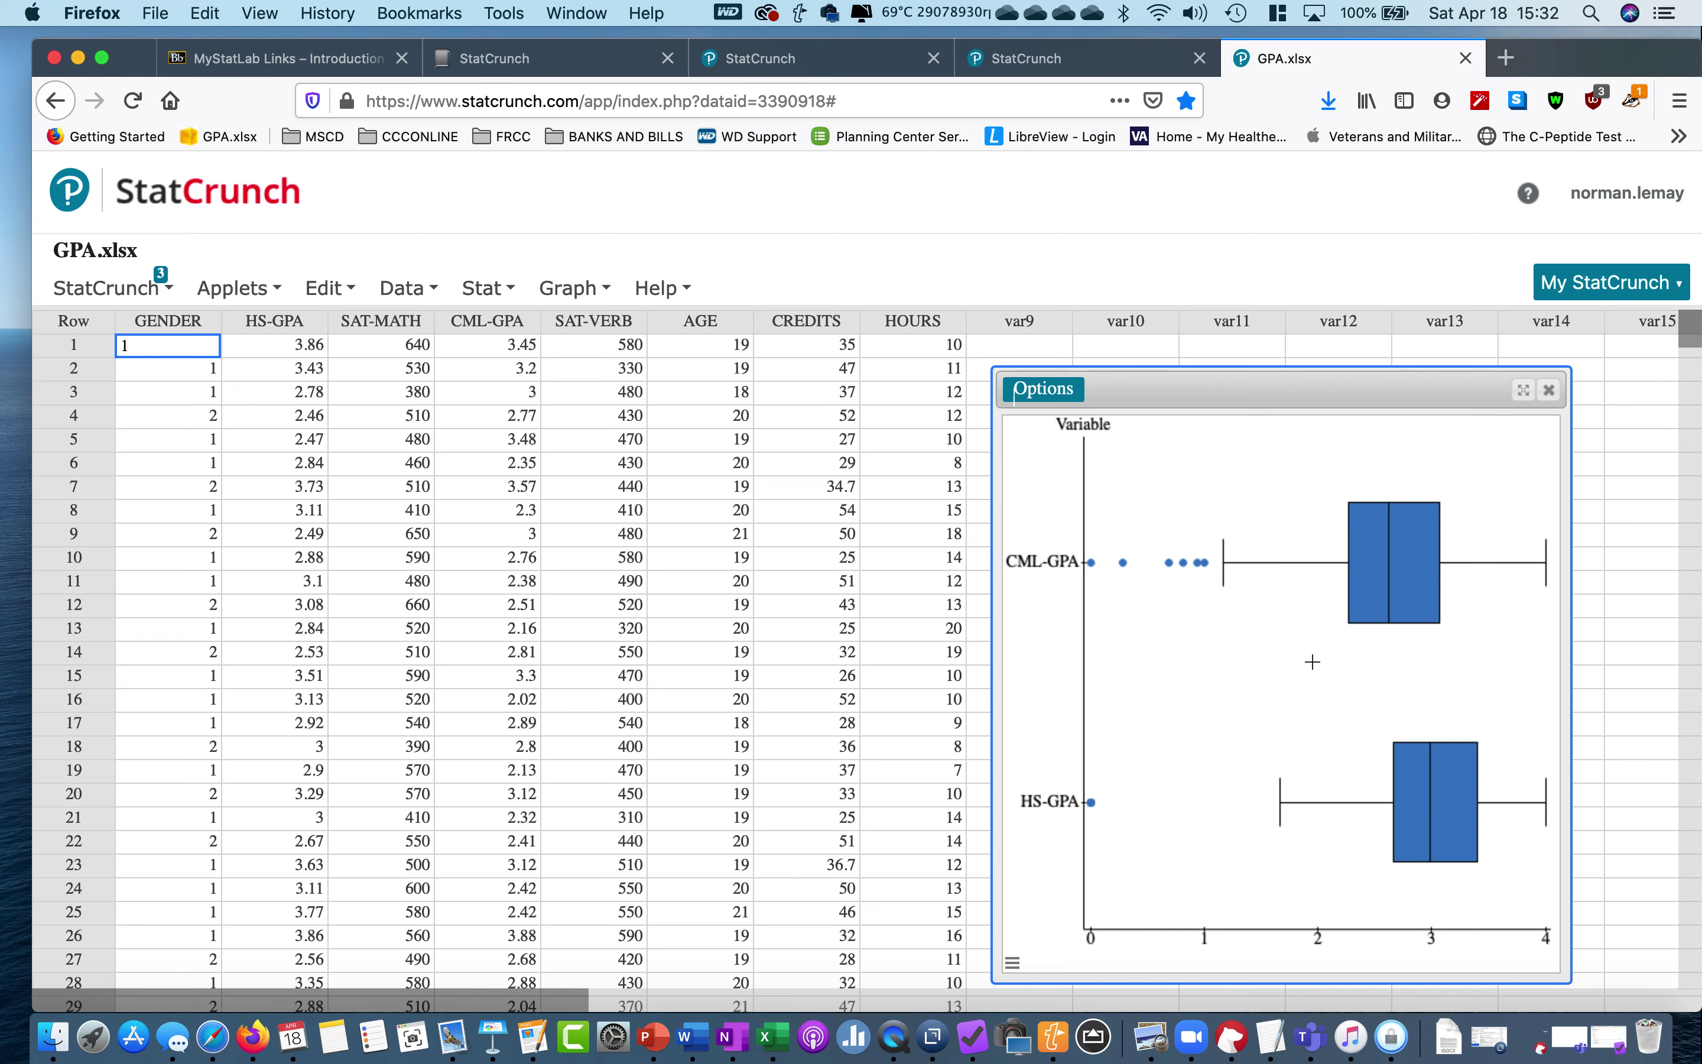
- View the copyable image of the HS-GPA and CML-GPA boxplots with its image options, and close the copy window and the graph
left_click(1025, 405)
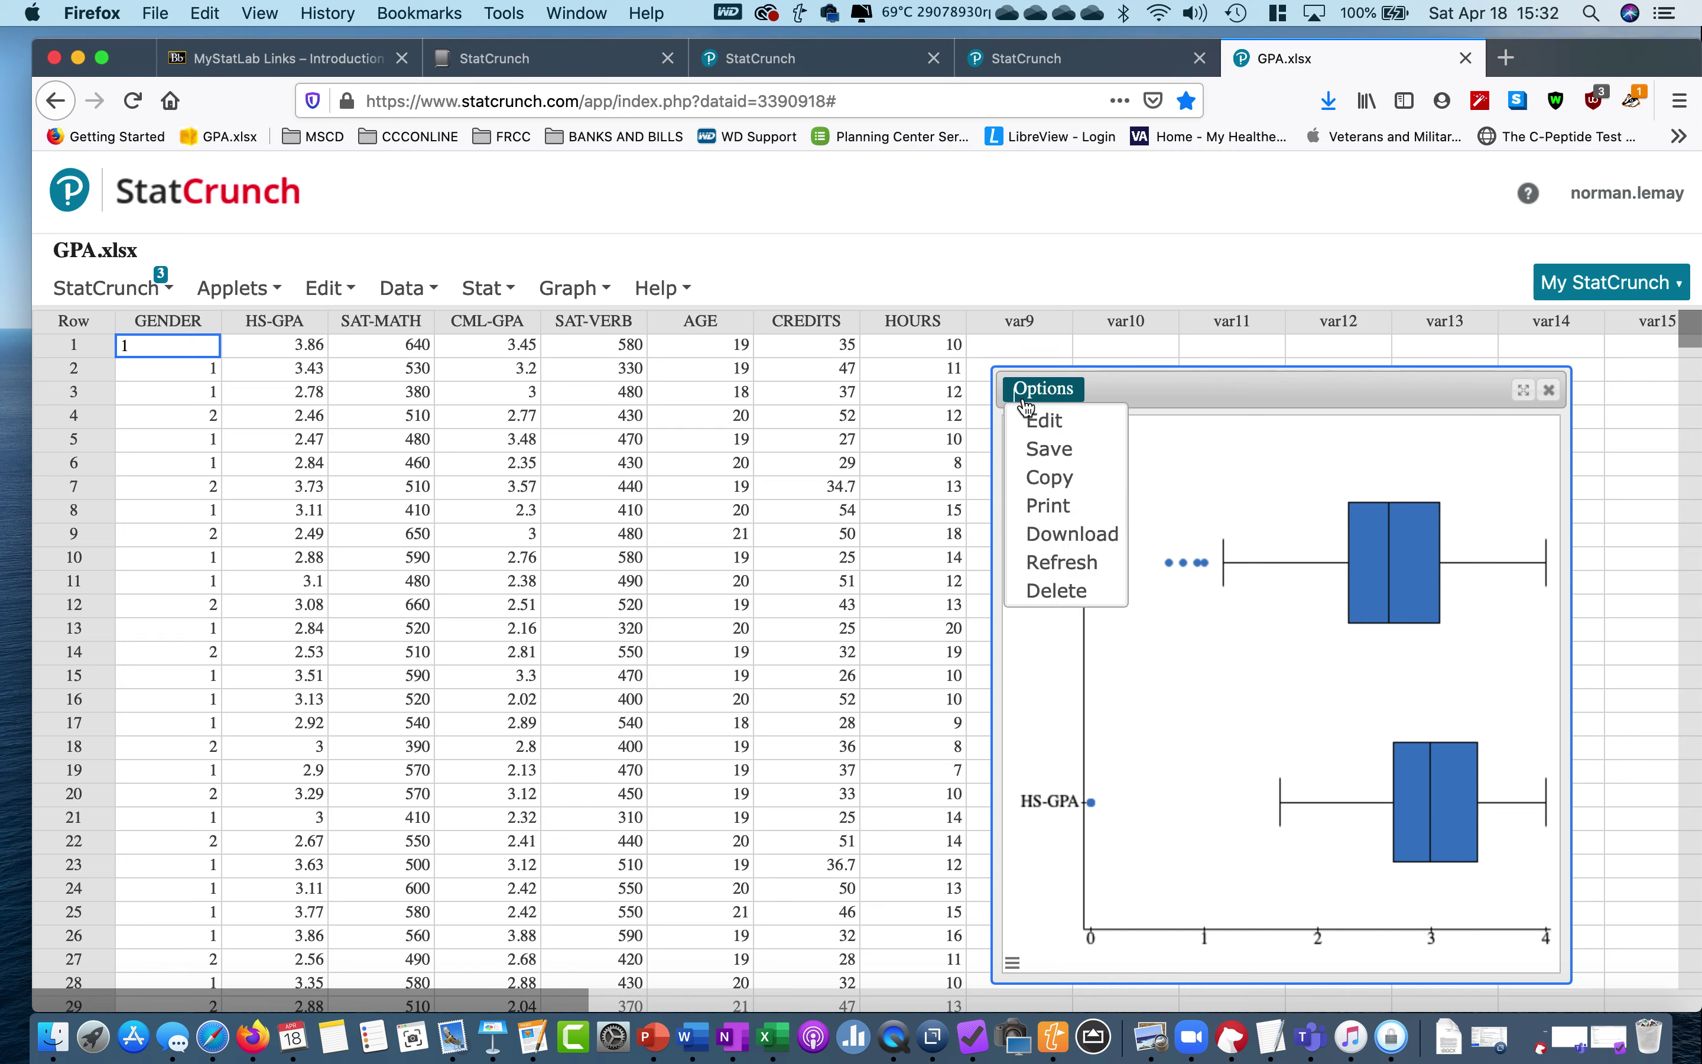
left_click(1055, 480)
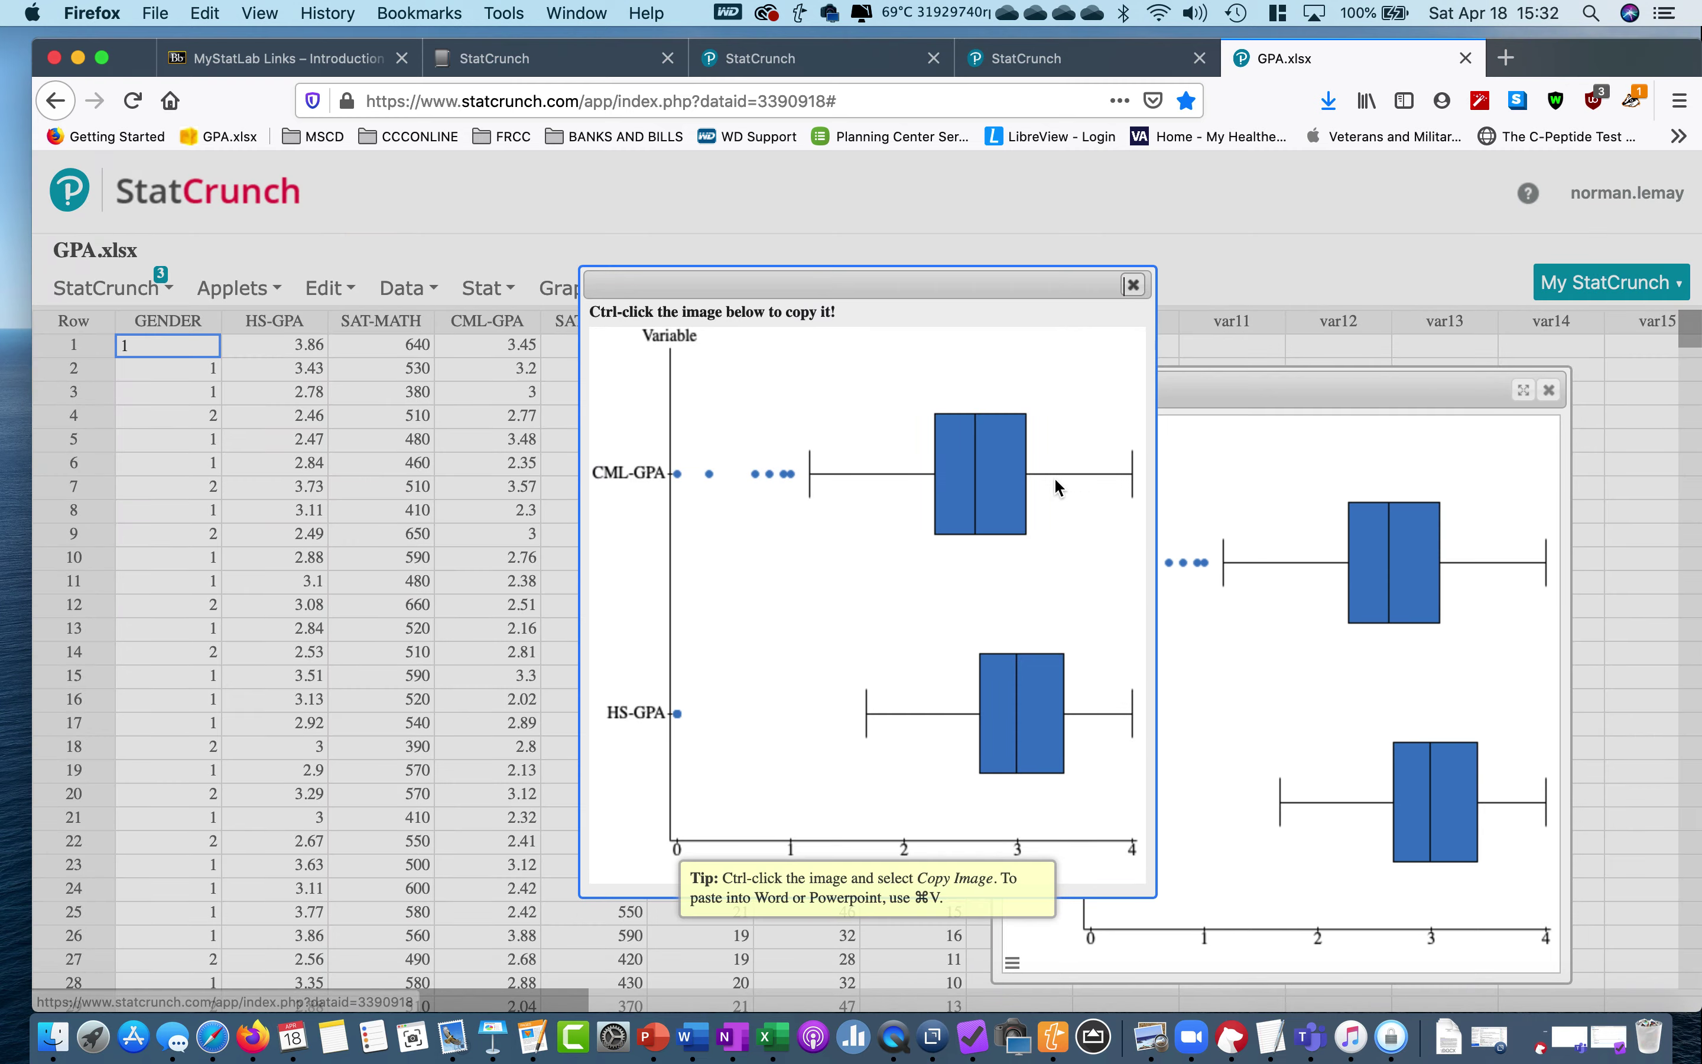
left_click(876, 560, "ctrl")
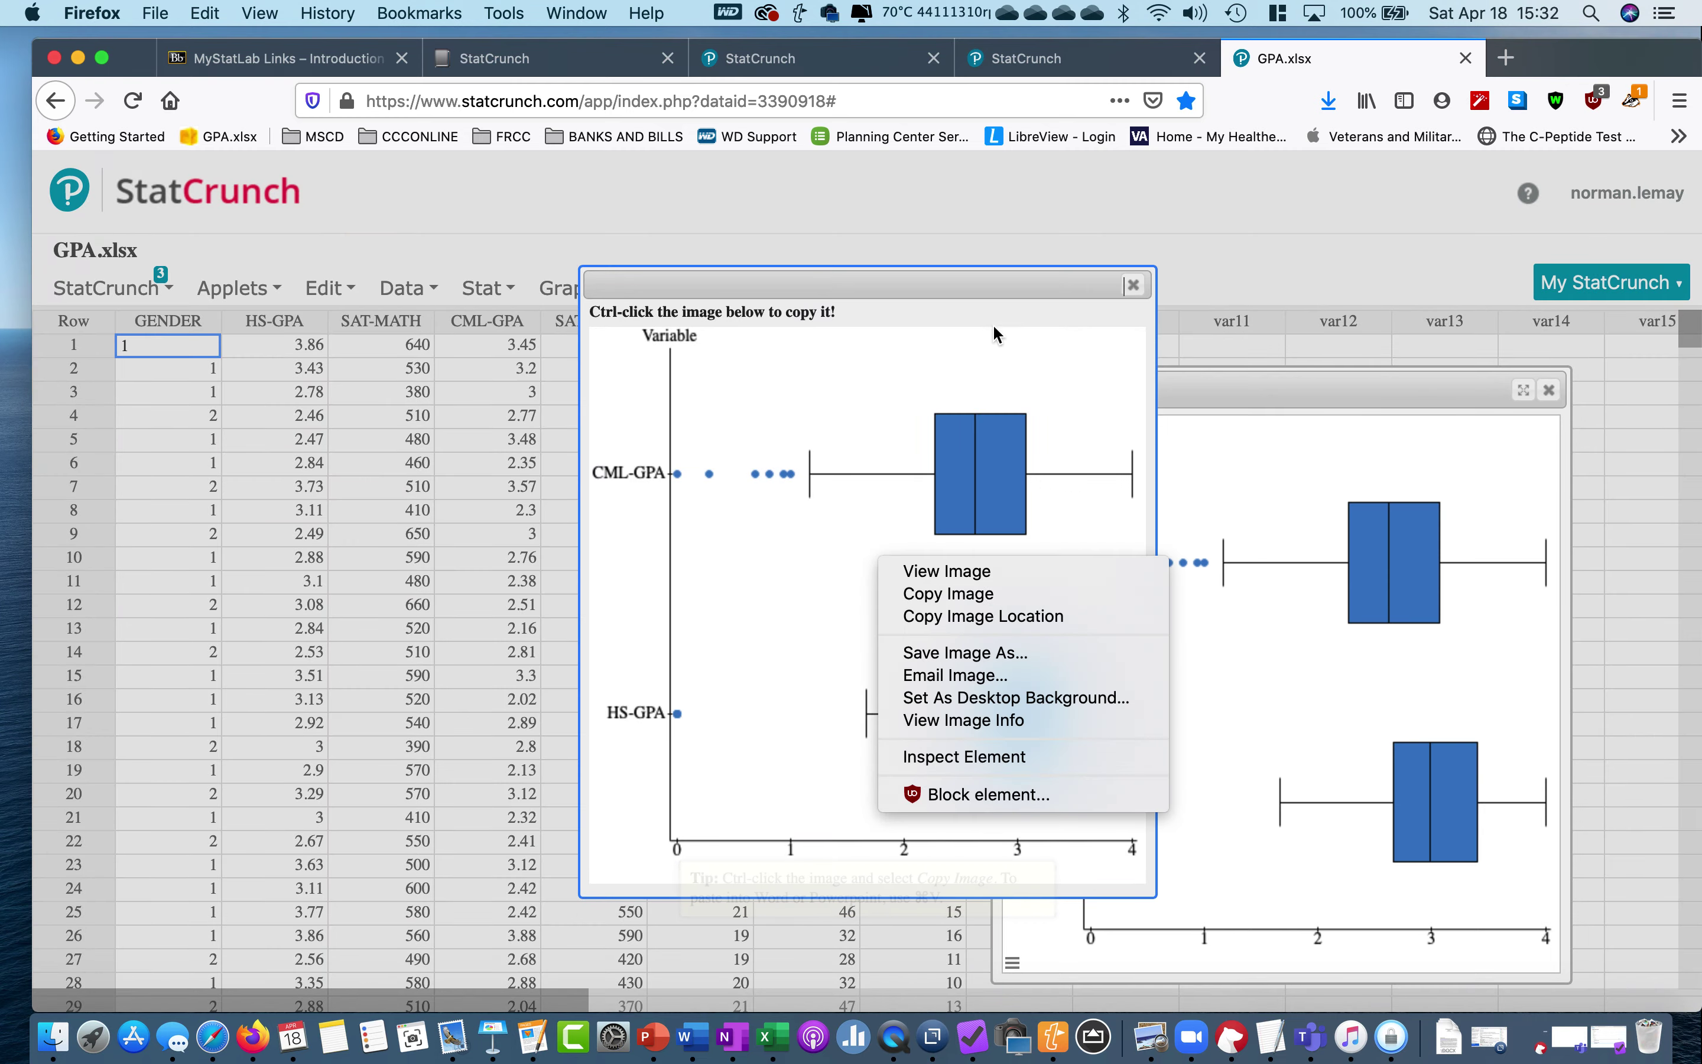
left_click(1132, 285)
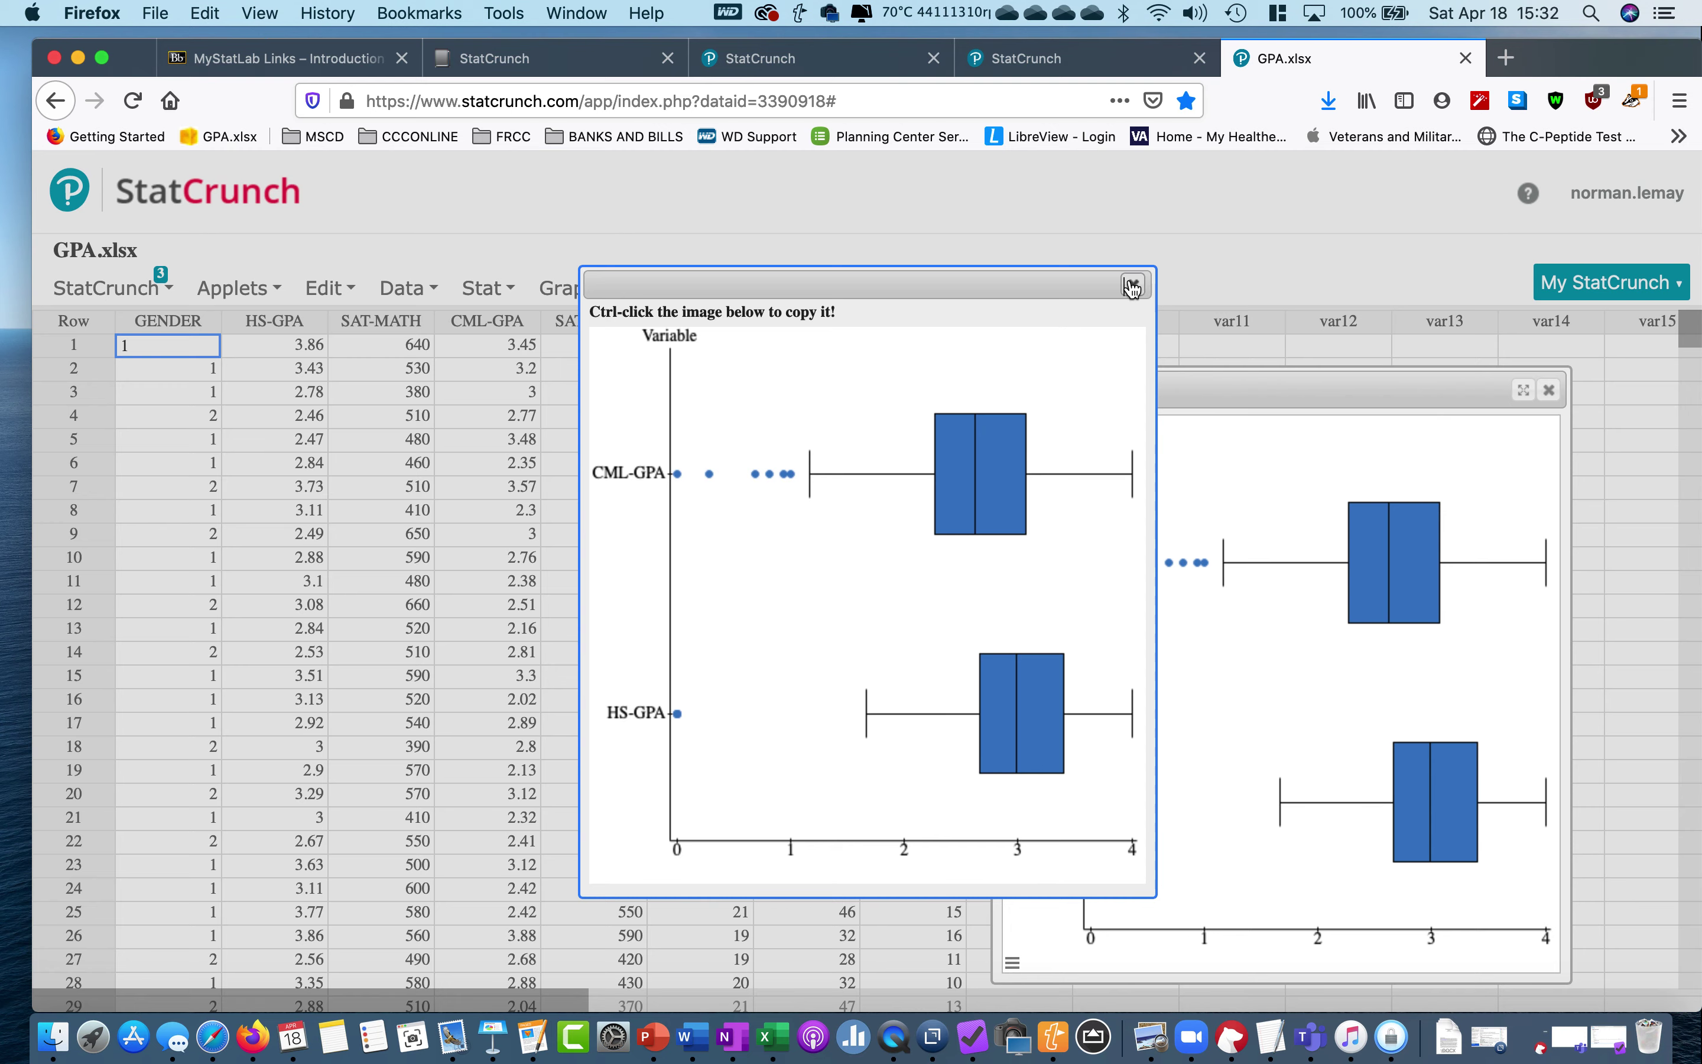
left_click(1132, 284)
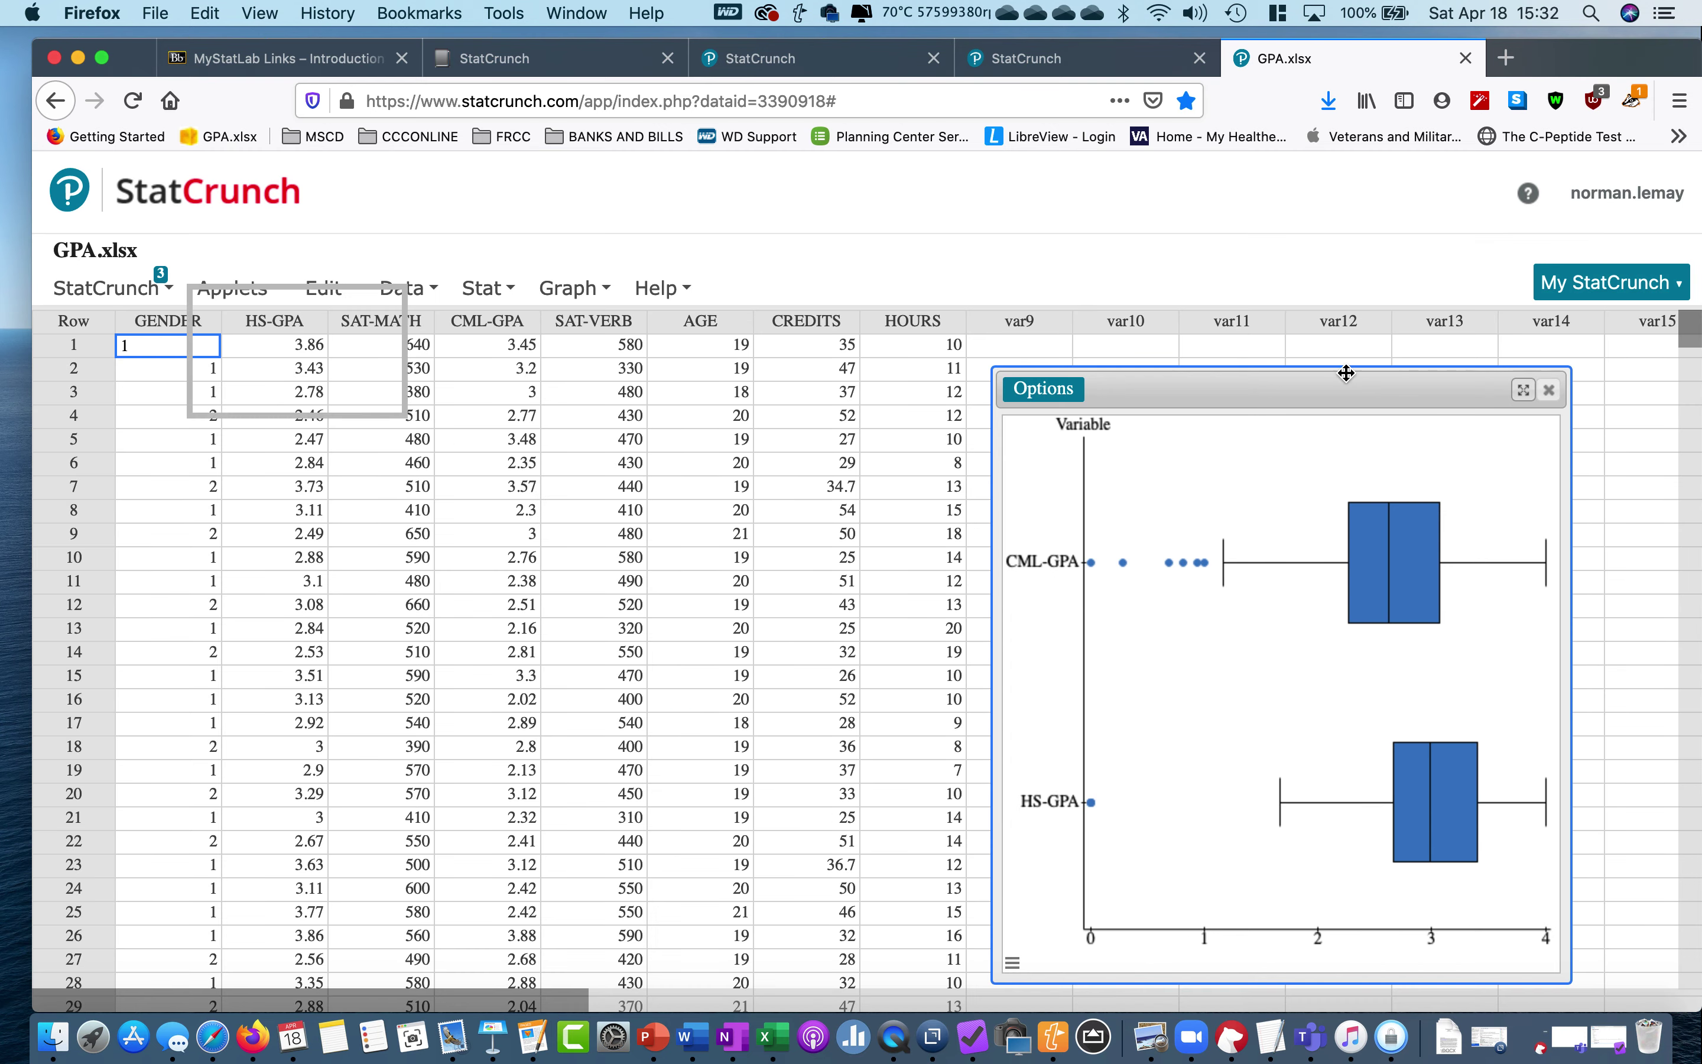
left_click(488, 288)
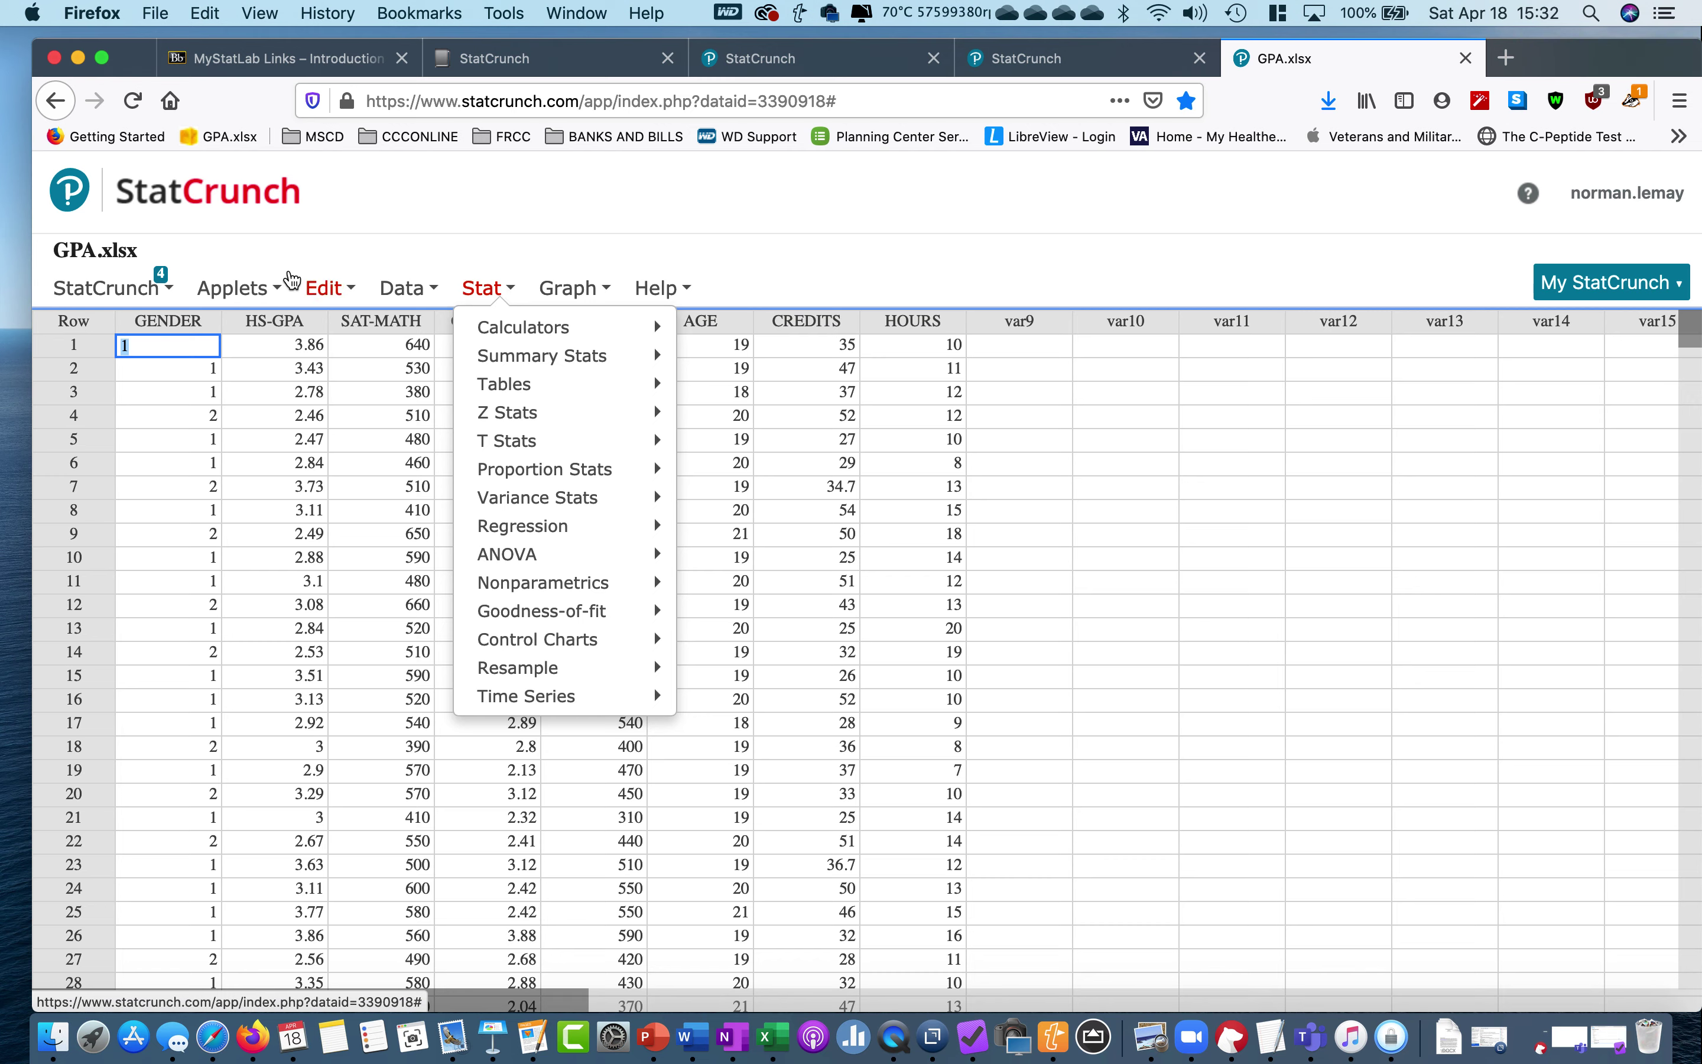
left_click(237, 288)
left_click(556, 211)
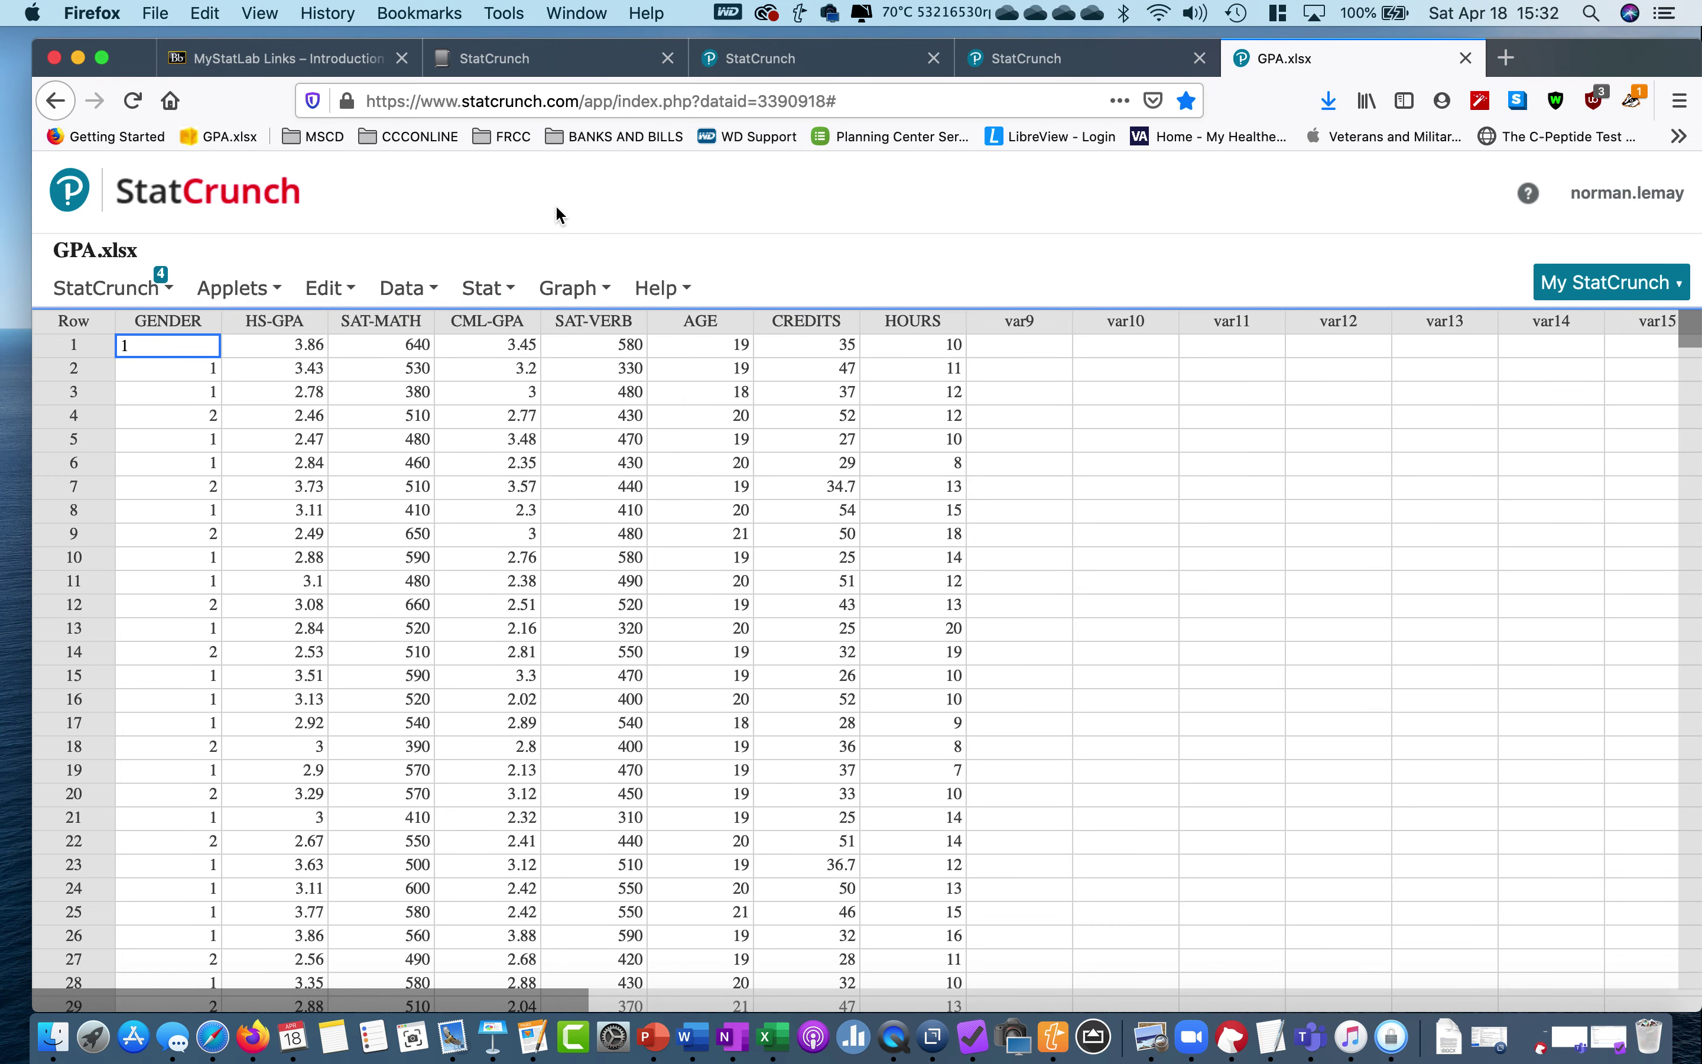
- Set up column summary statistics for HS-GPA and review the statistics selected by default
left_click(500, 289)
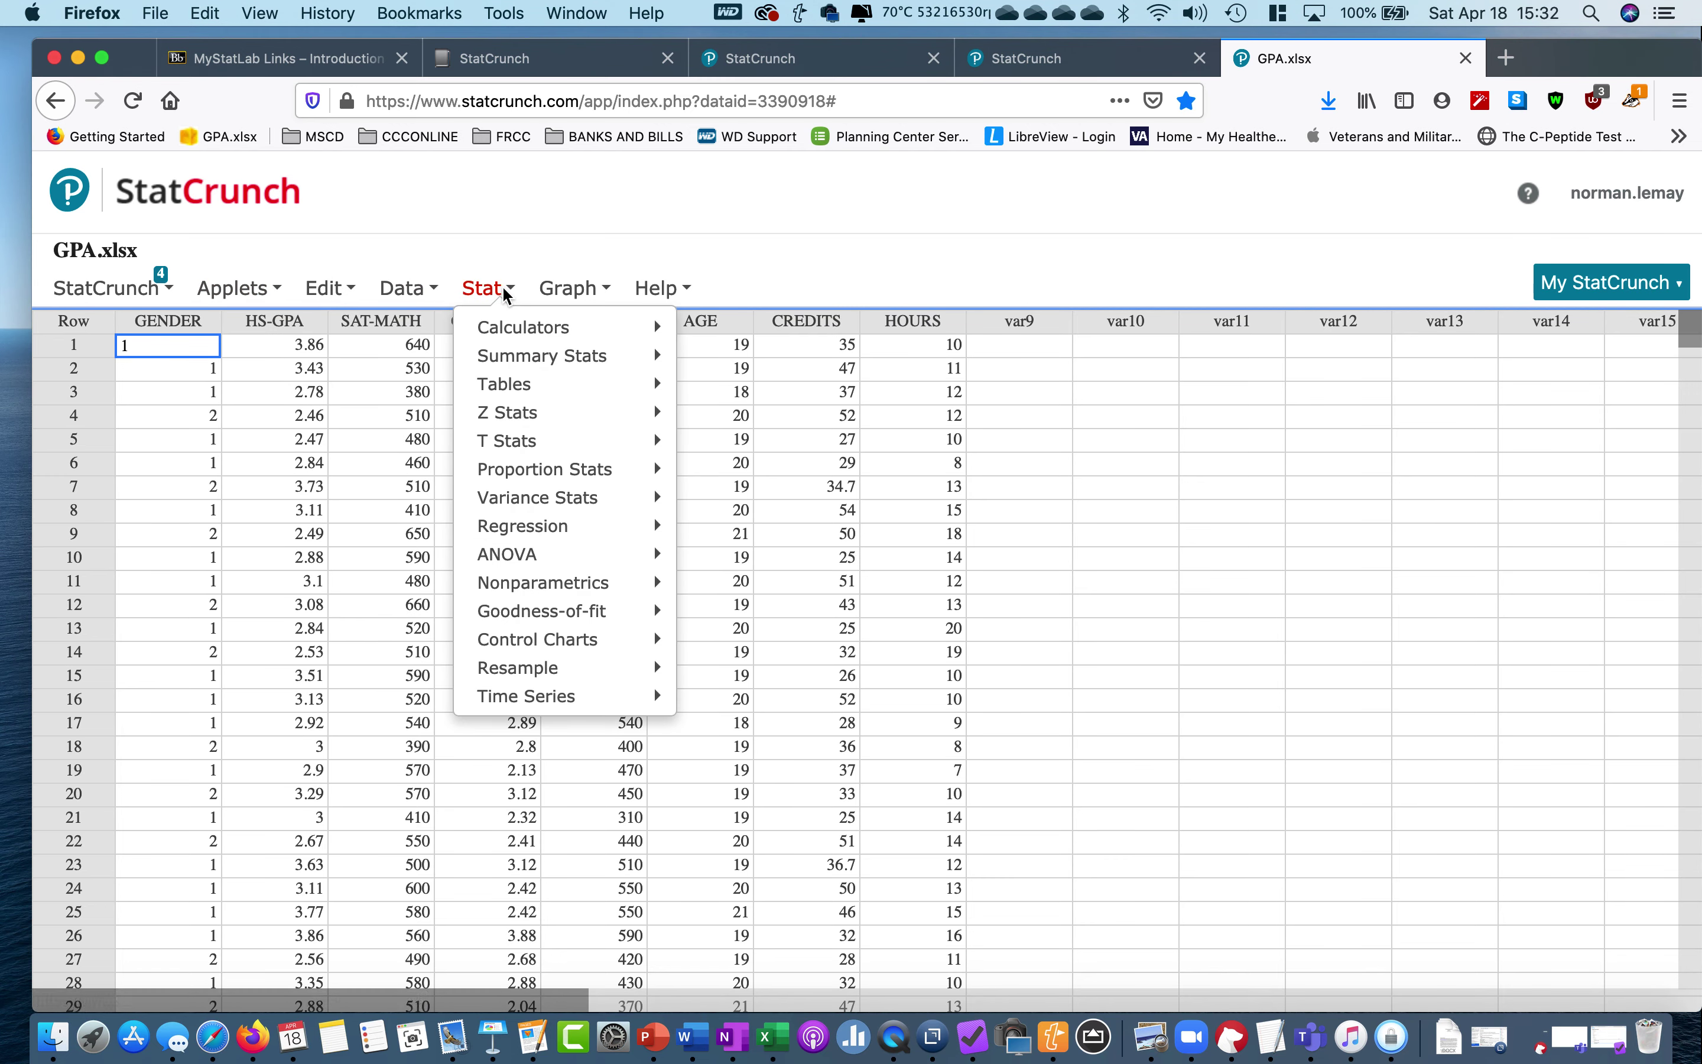
mouse_move(526, 366)
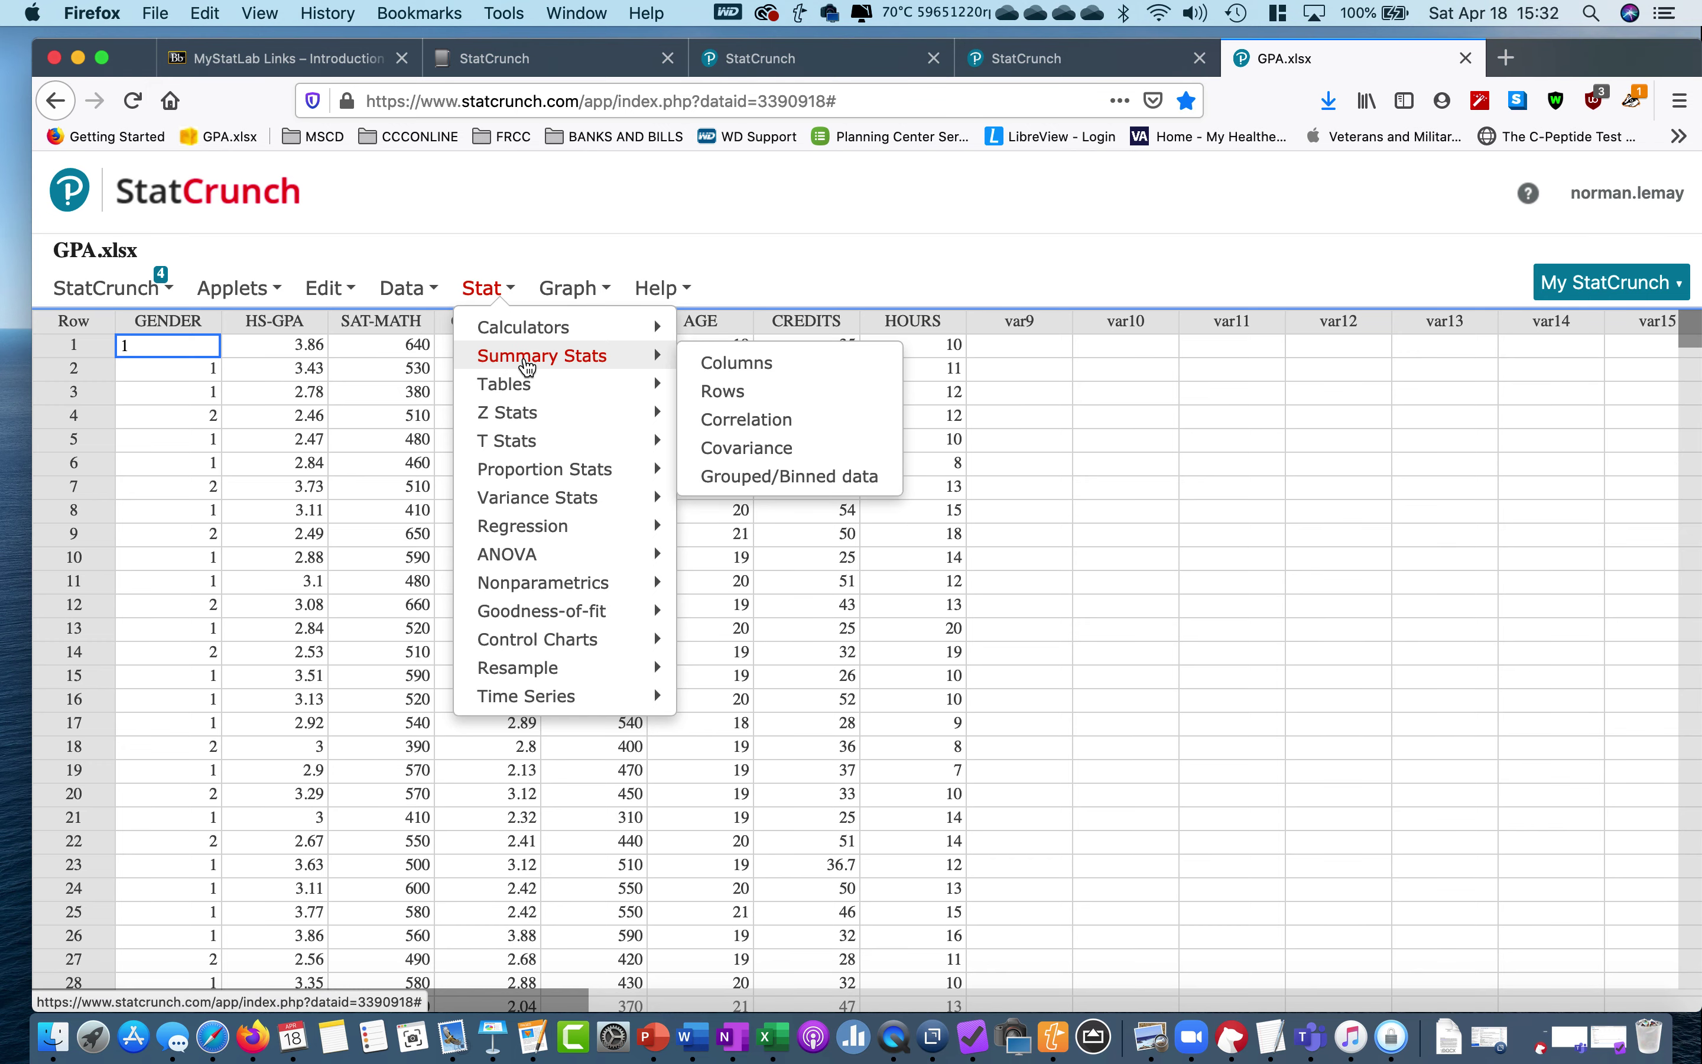
left_click(795, 364)
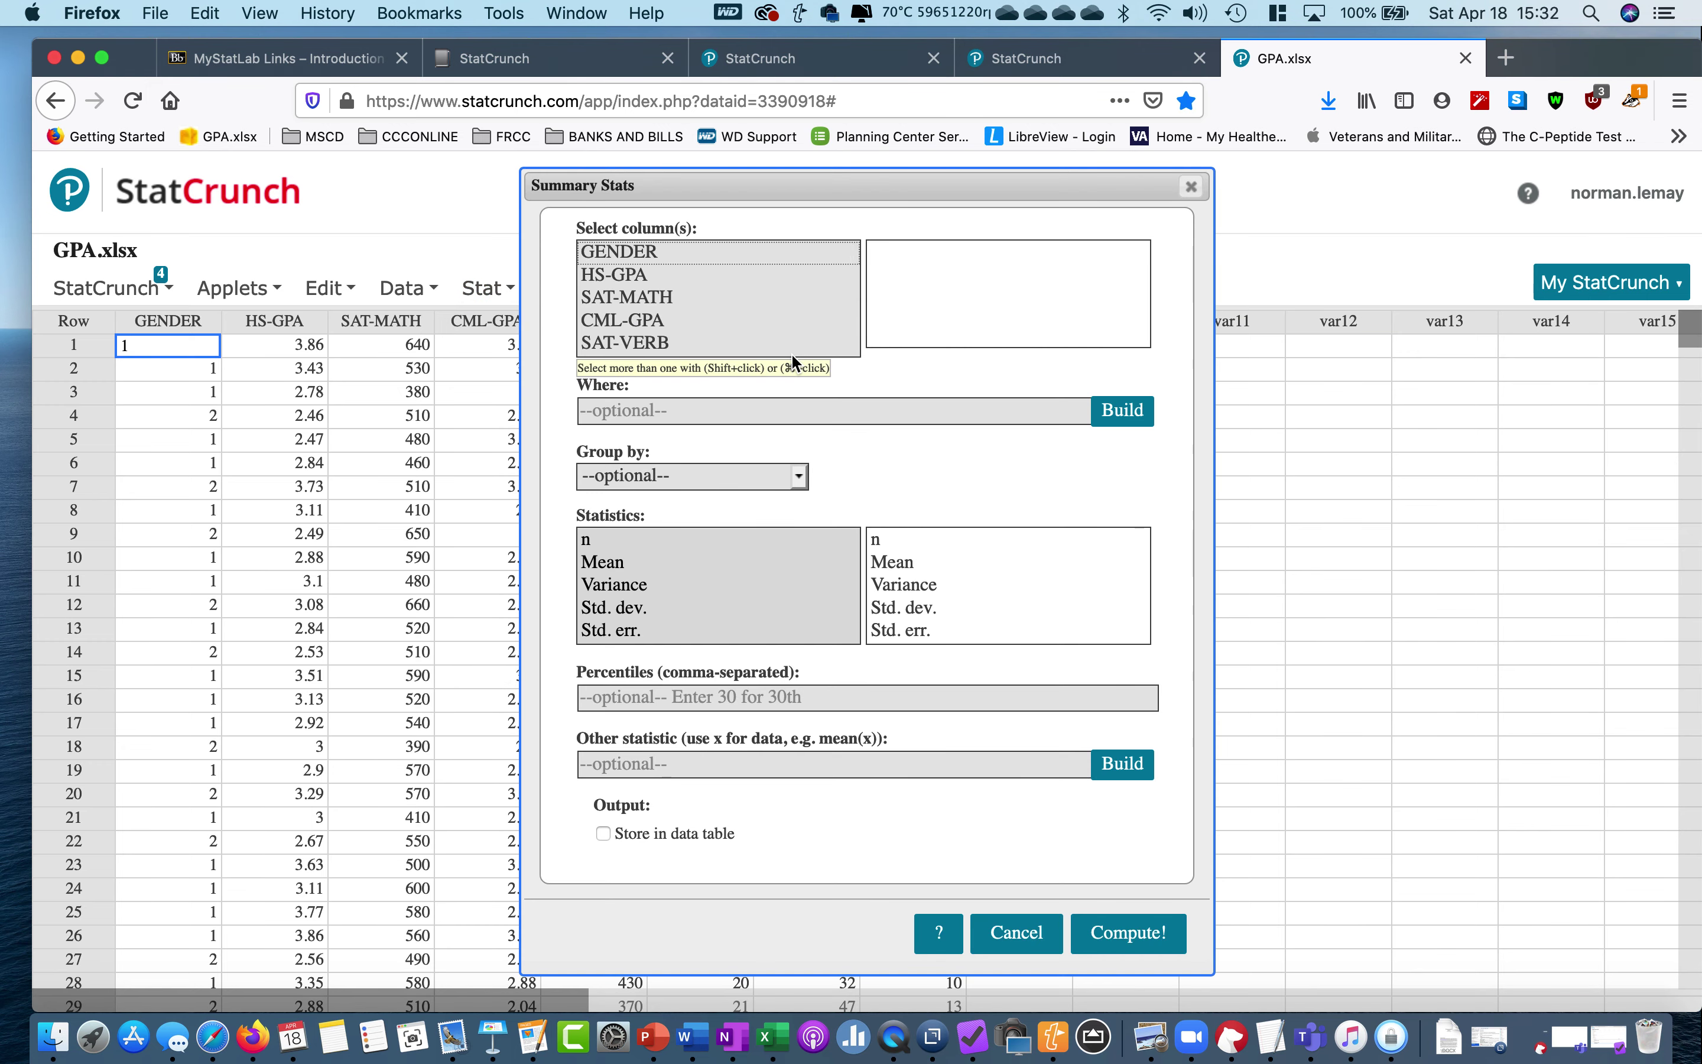
left_click(622, 276)
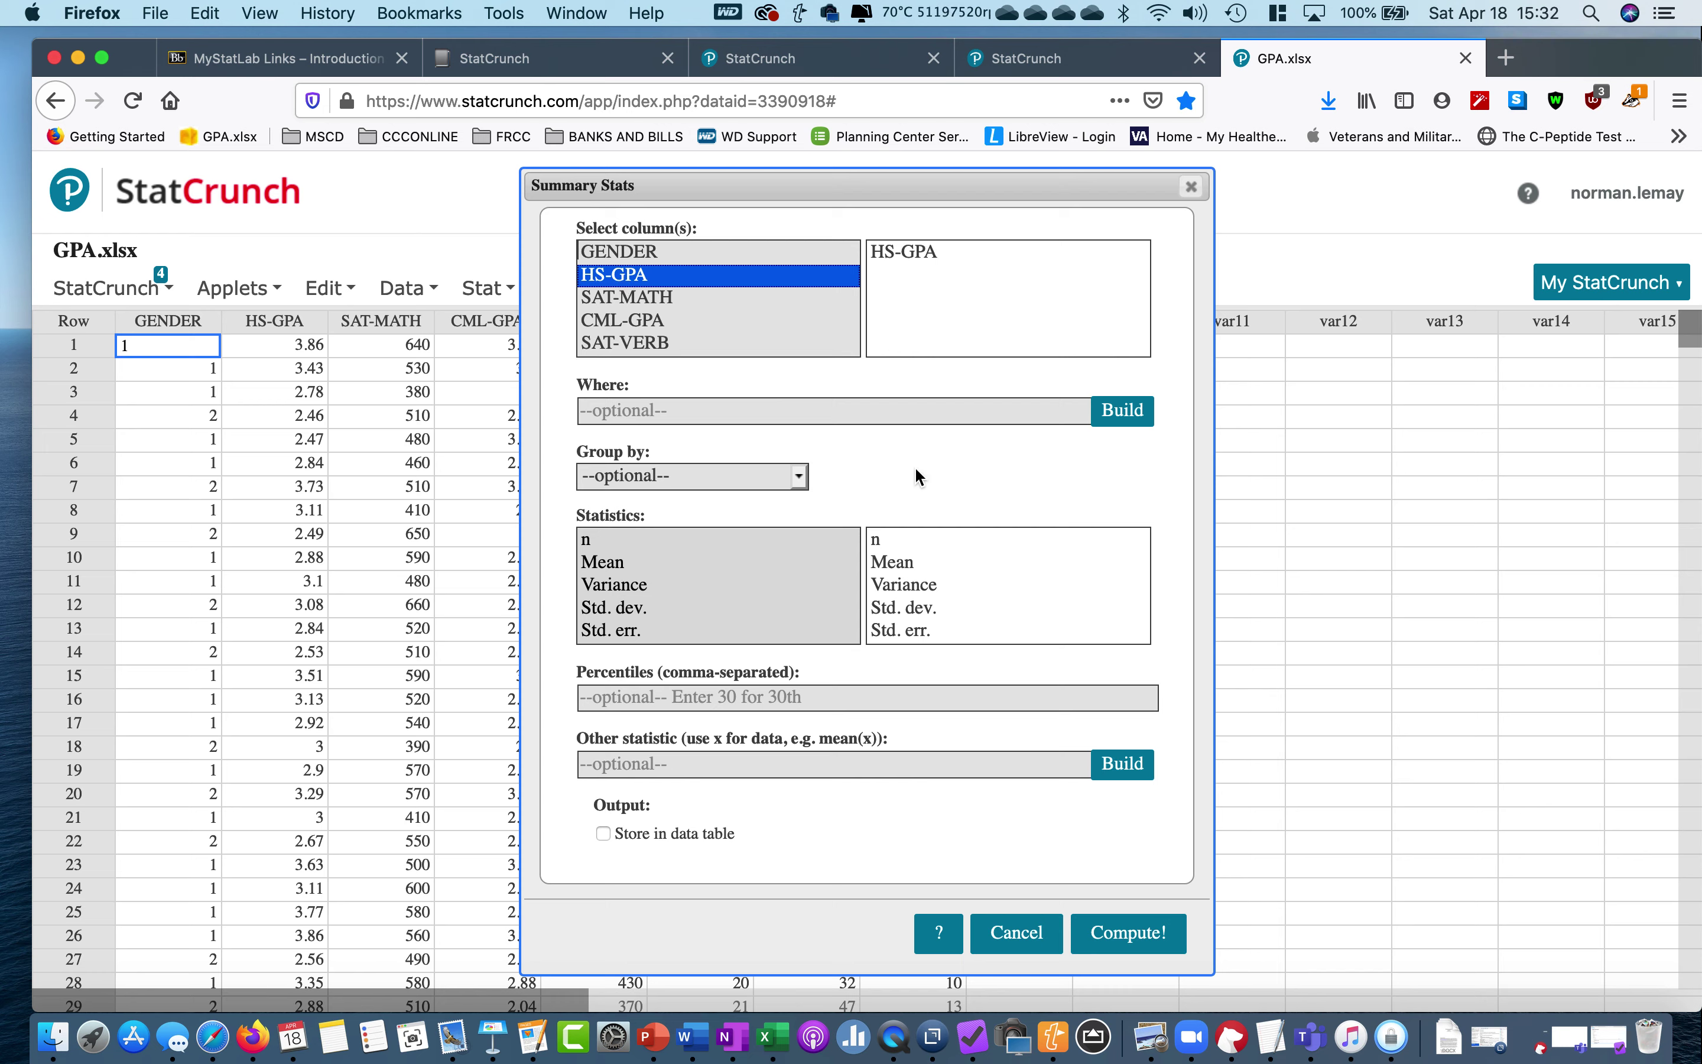
scroll(955, 595, "down", 5)
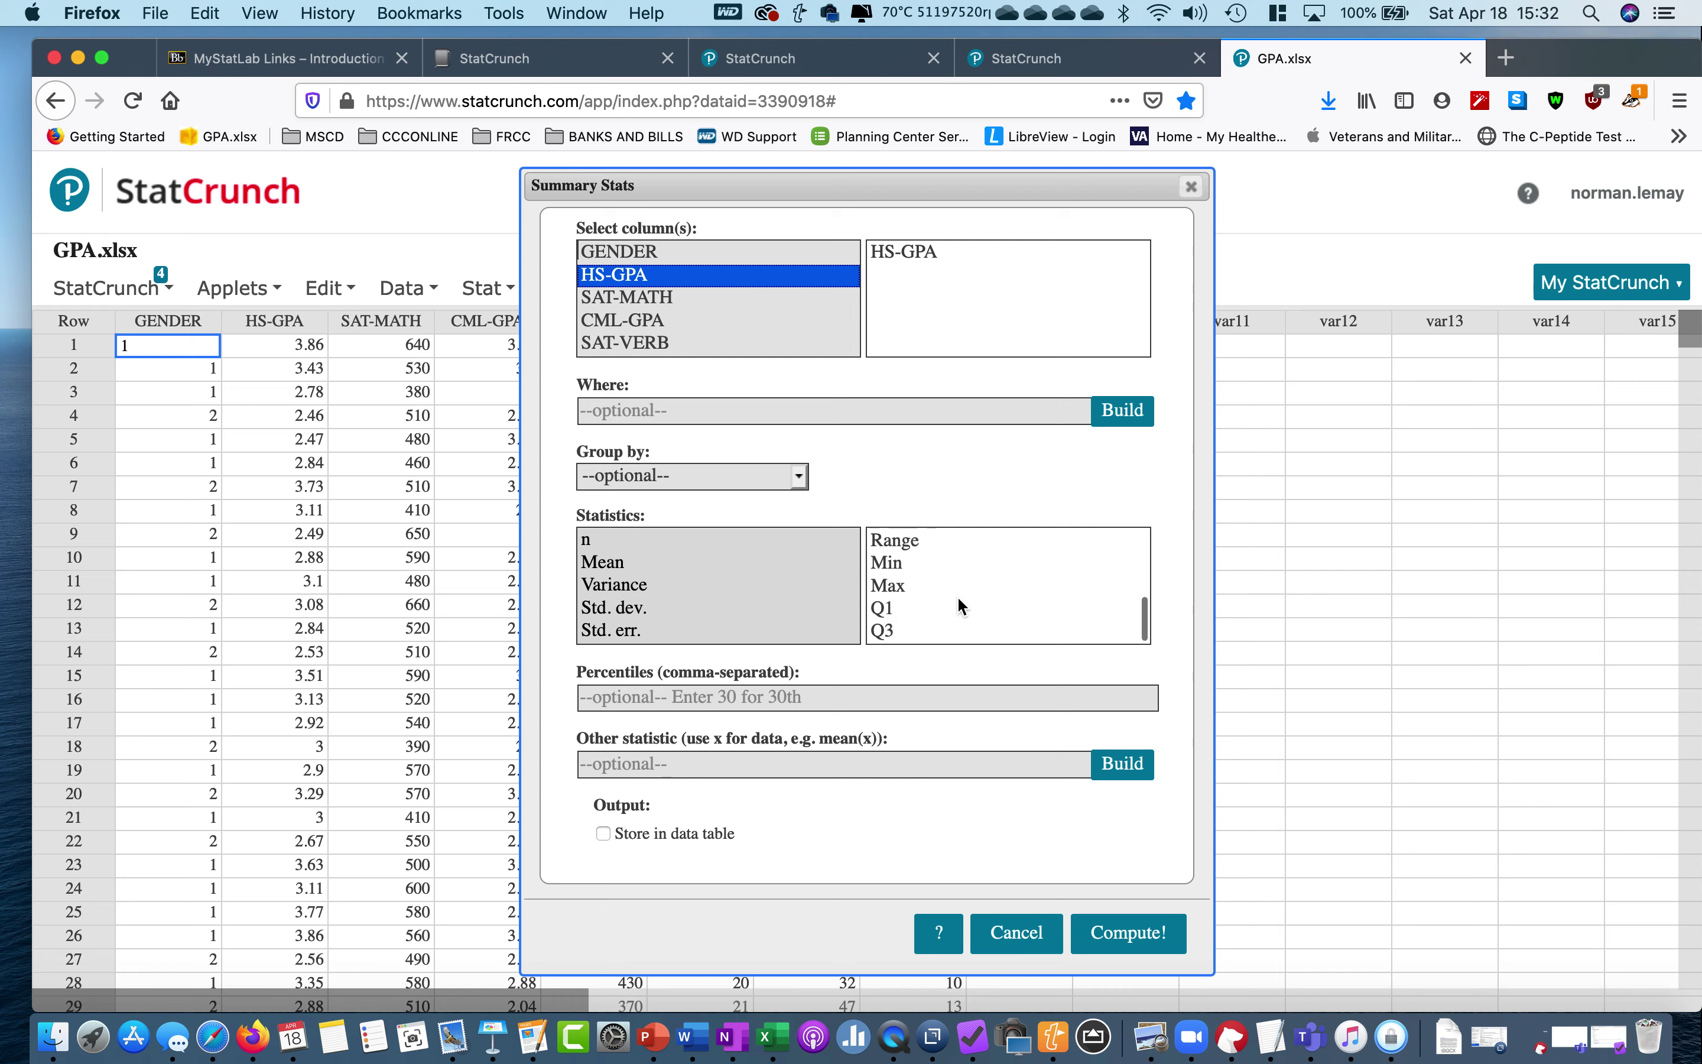
scroll(957, 596, "up", 3)
scroll(957, 596, "down", 3)
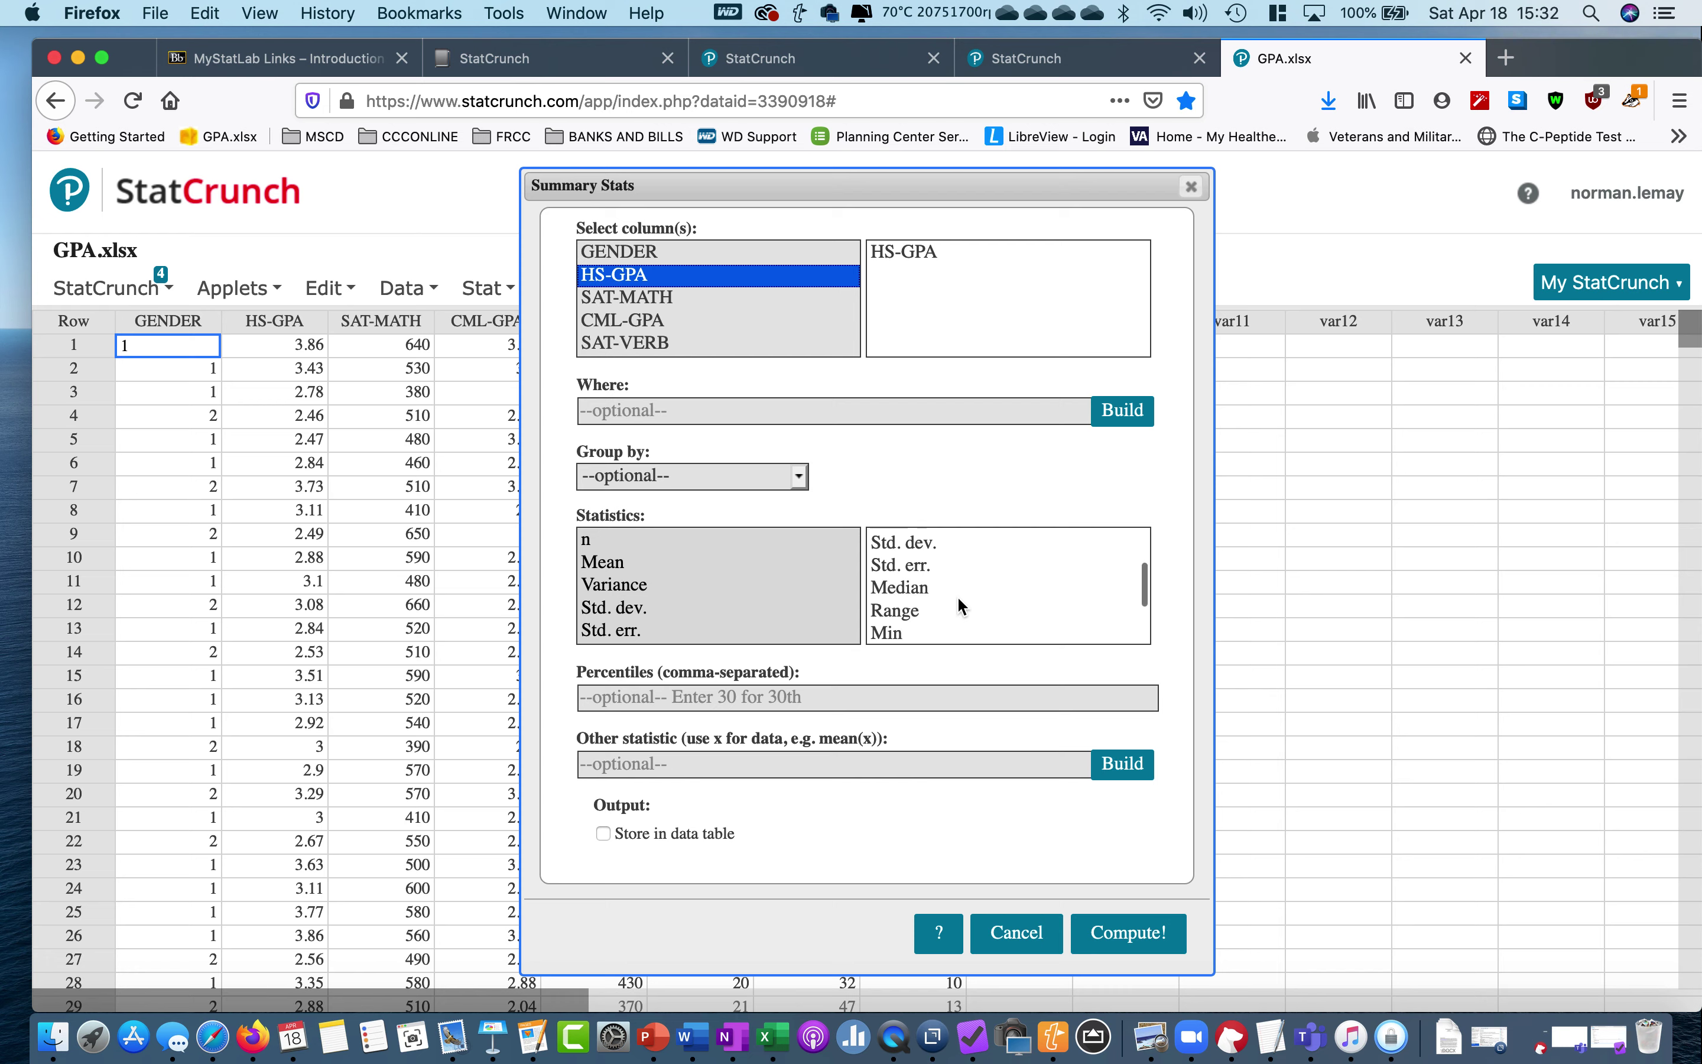
scroll(958, 596, "up", 3)
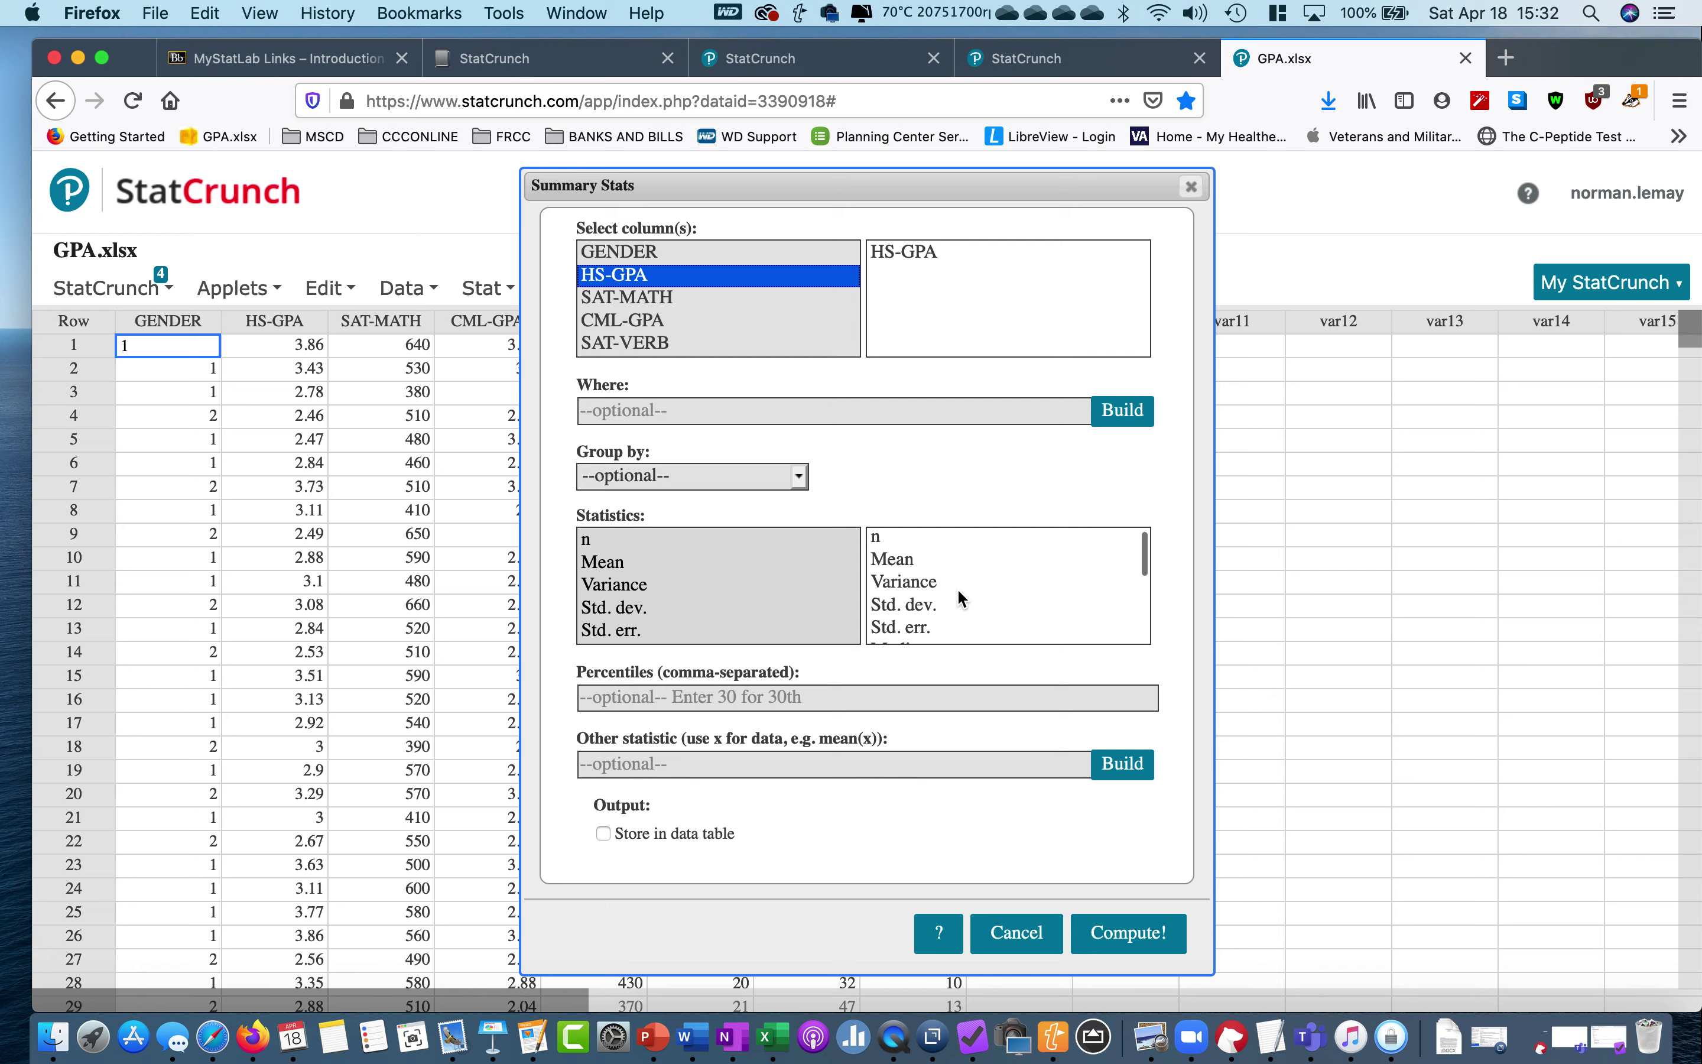
- Replace the default statistics selection with only Mean and Std. dev
left_click(604, 562)
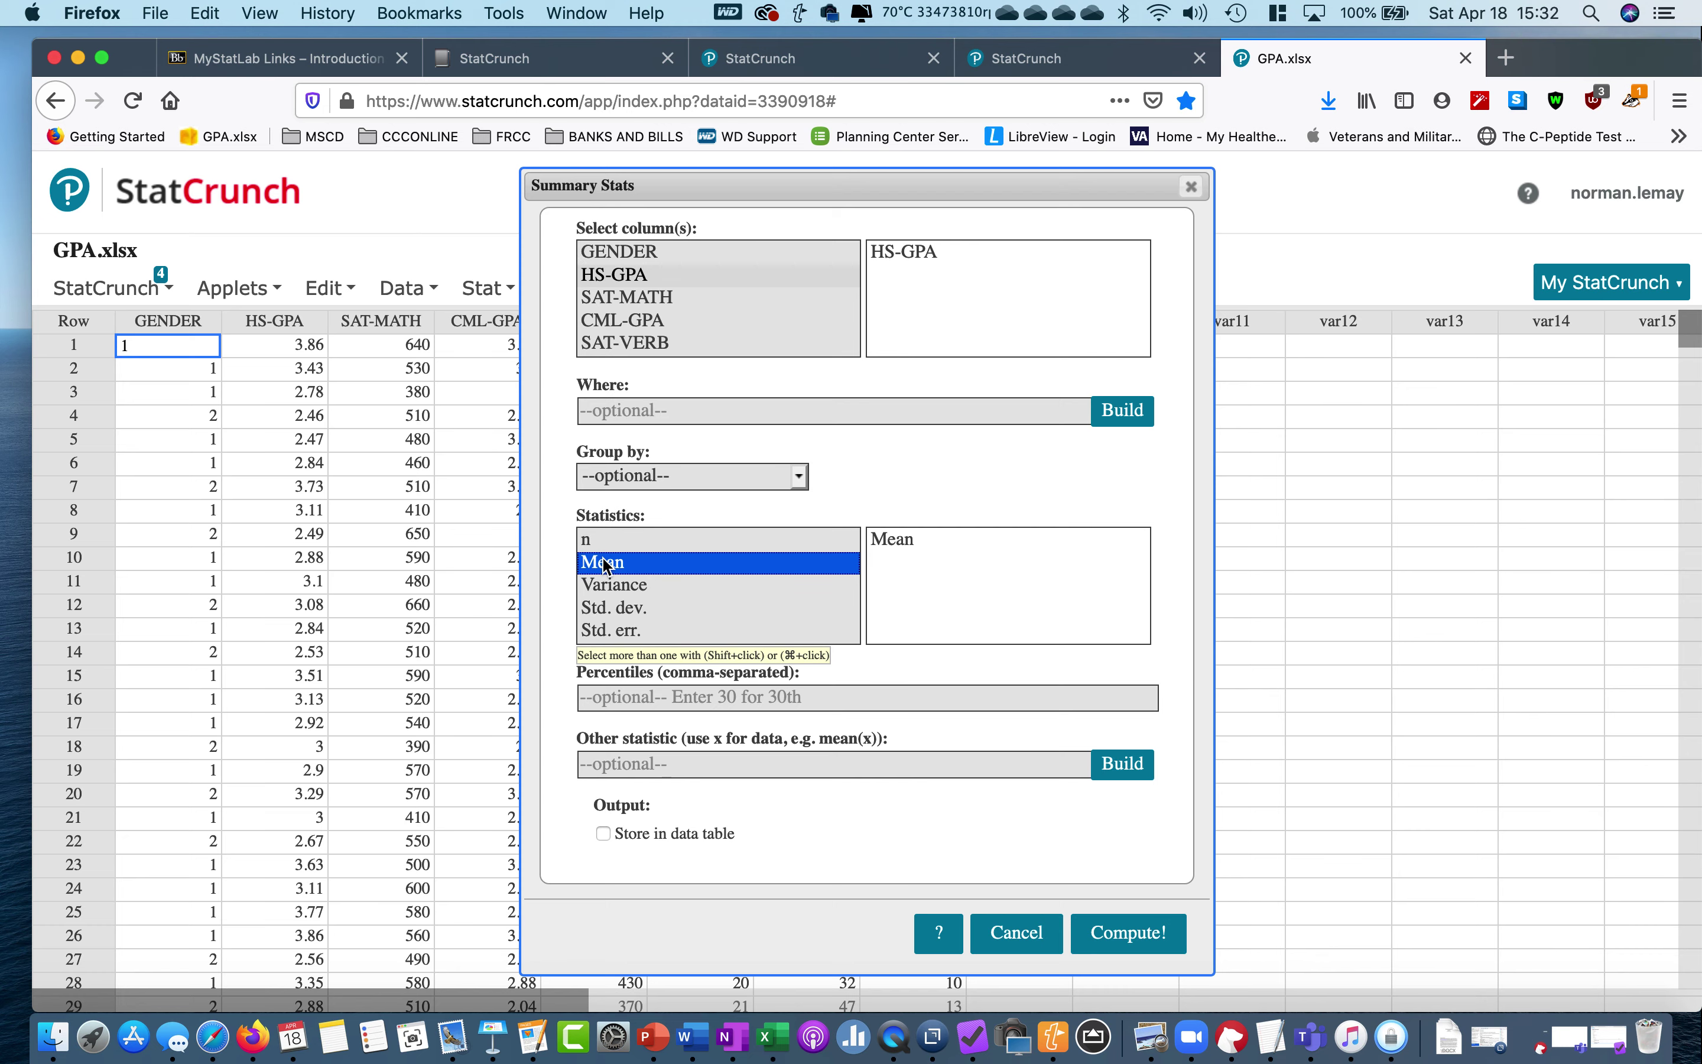
left_click(632, 585)
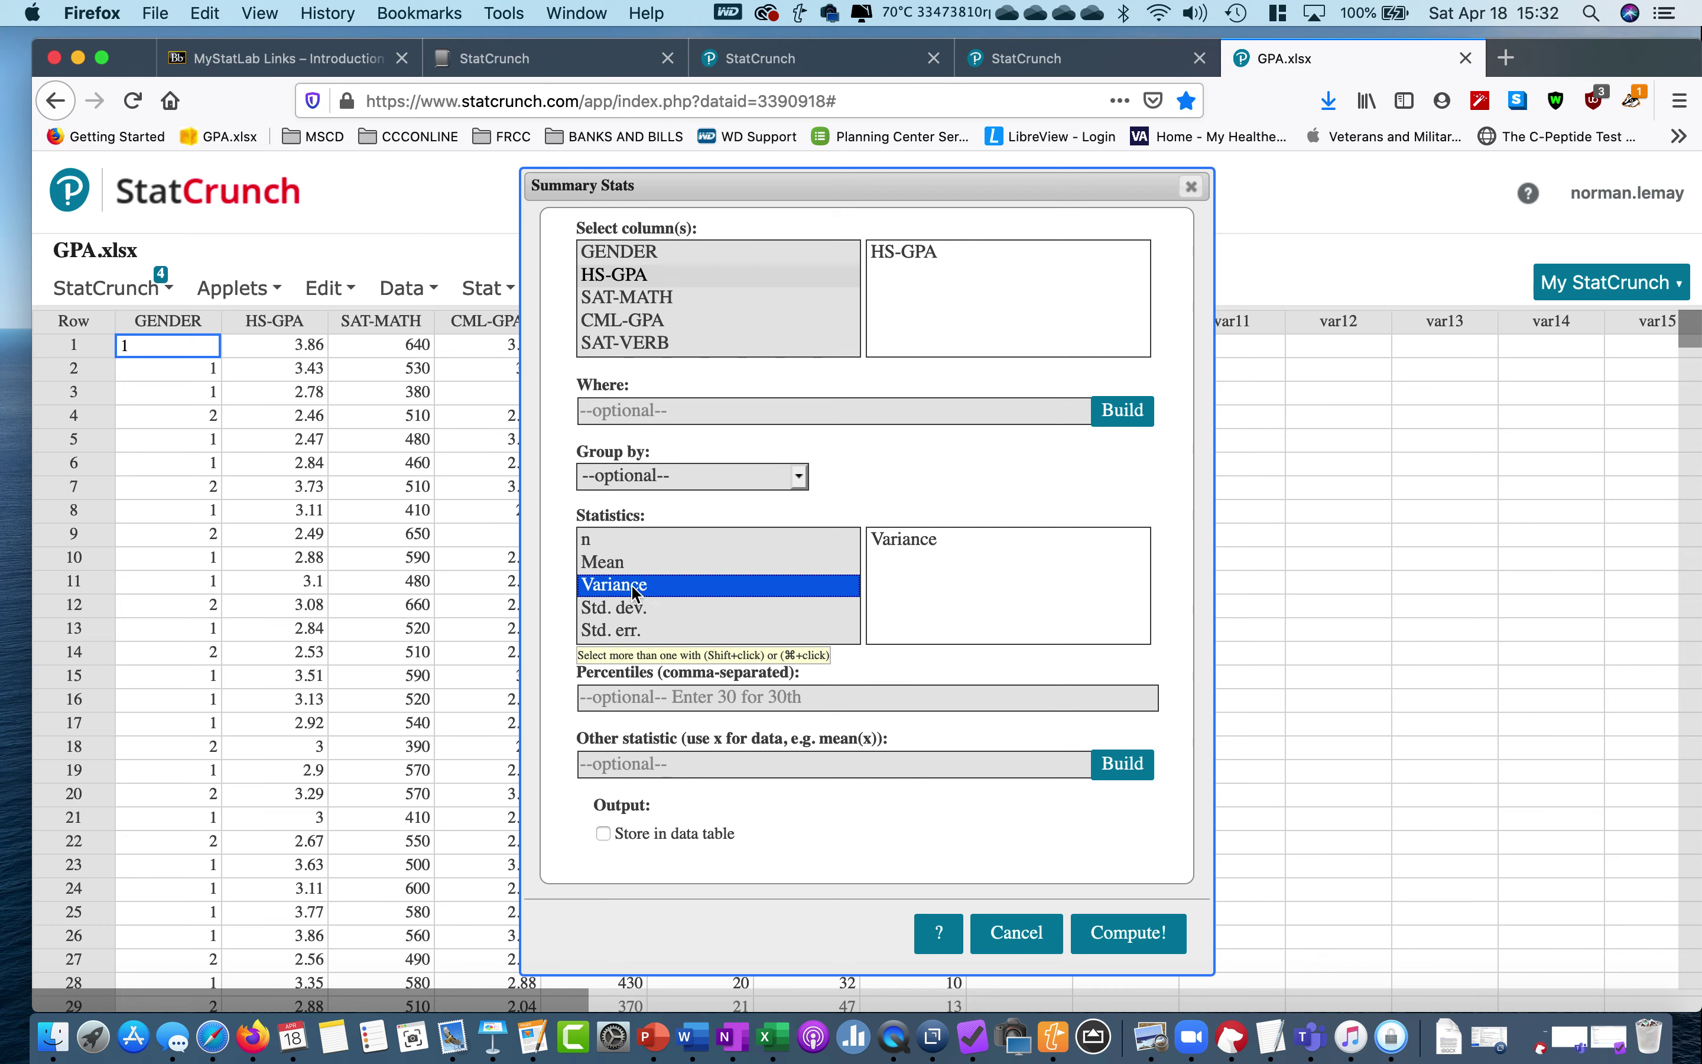
left_click(614, 562)
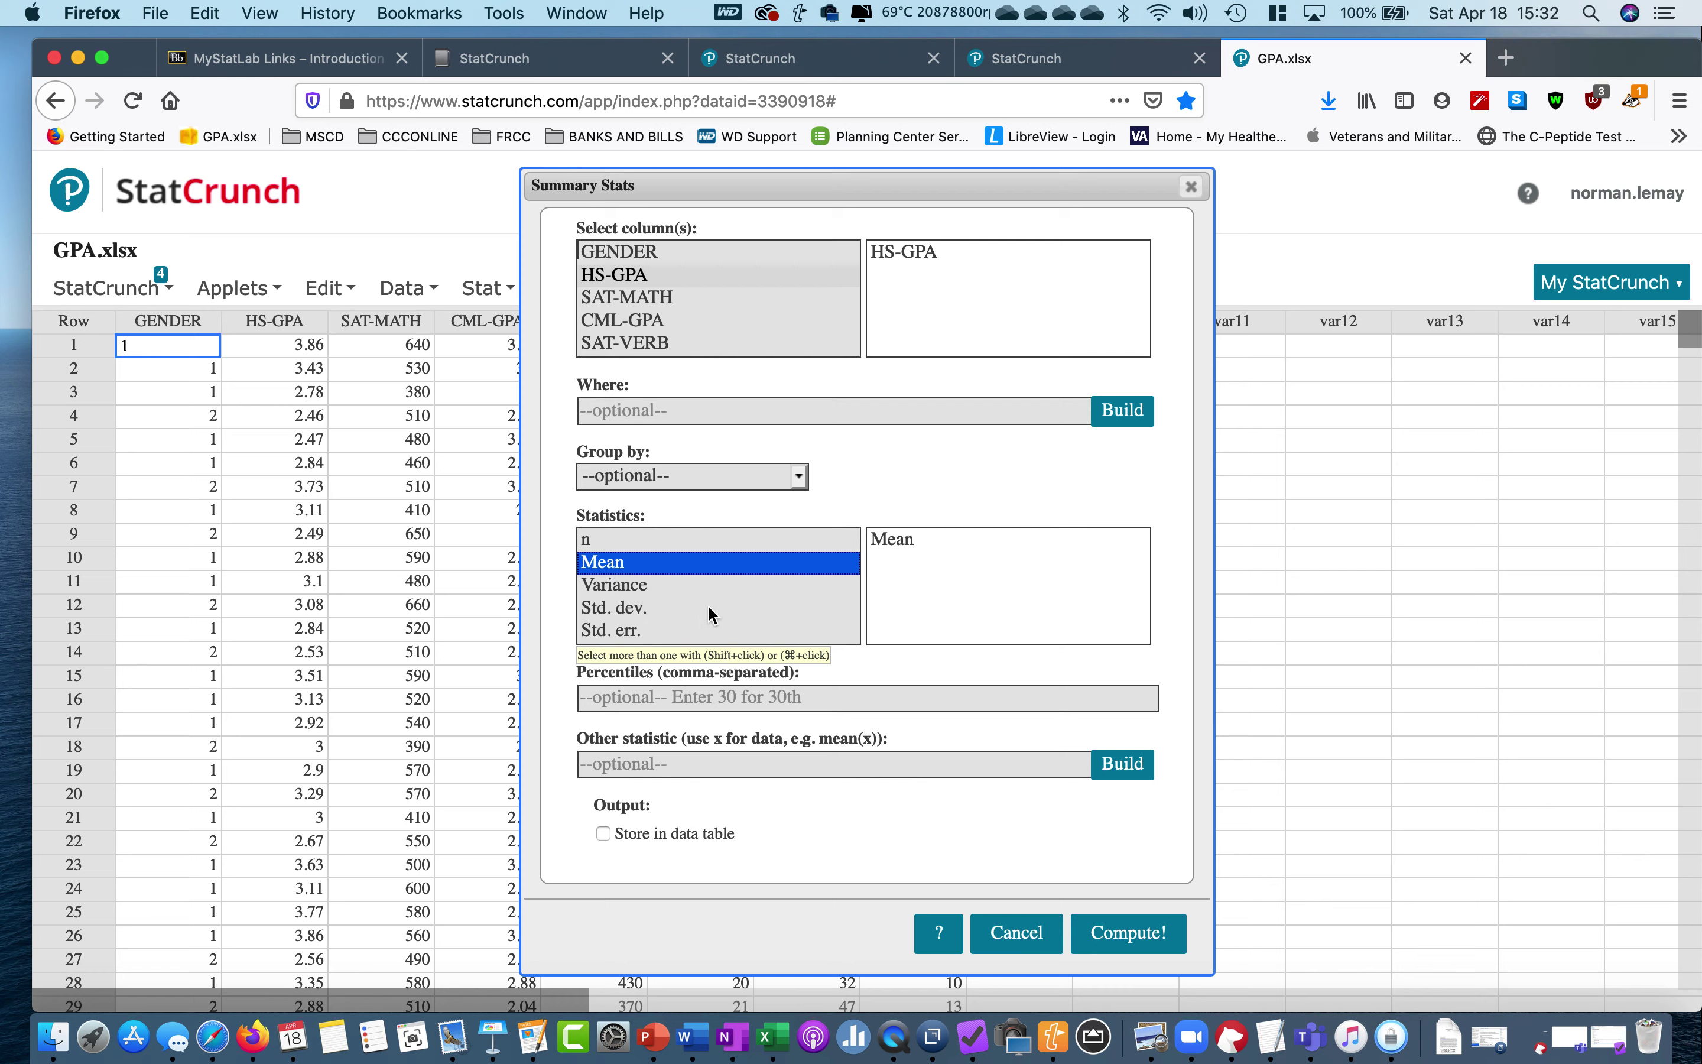
left_click(636, 609, "super")
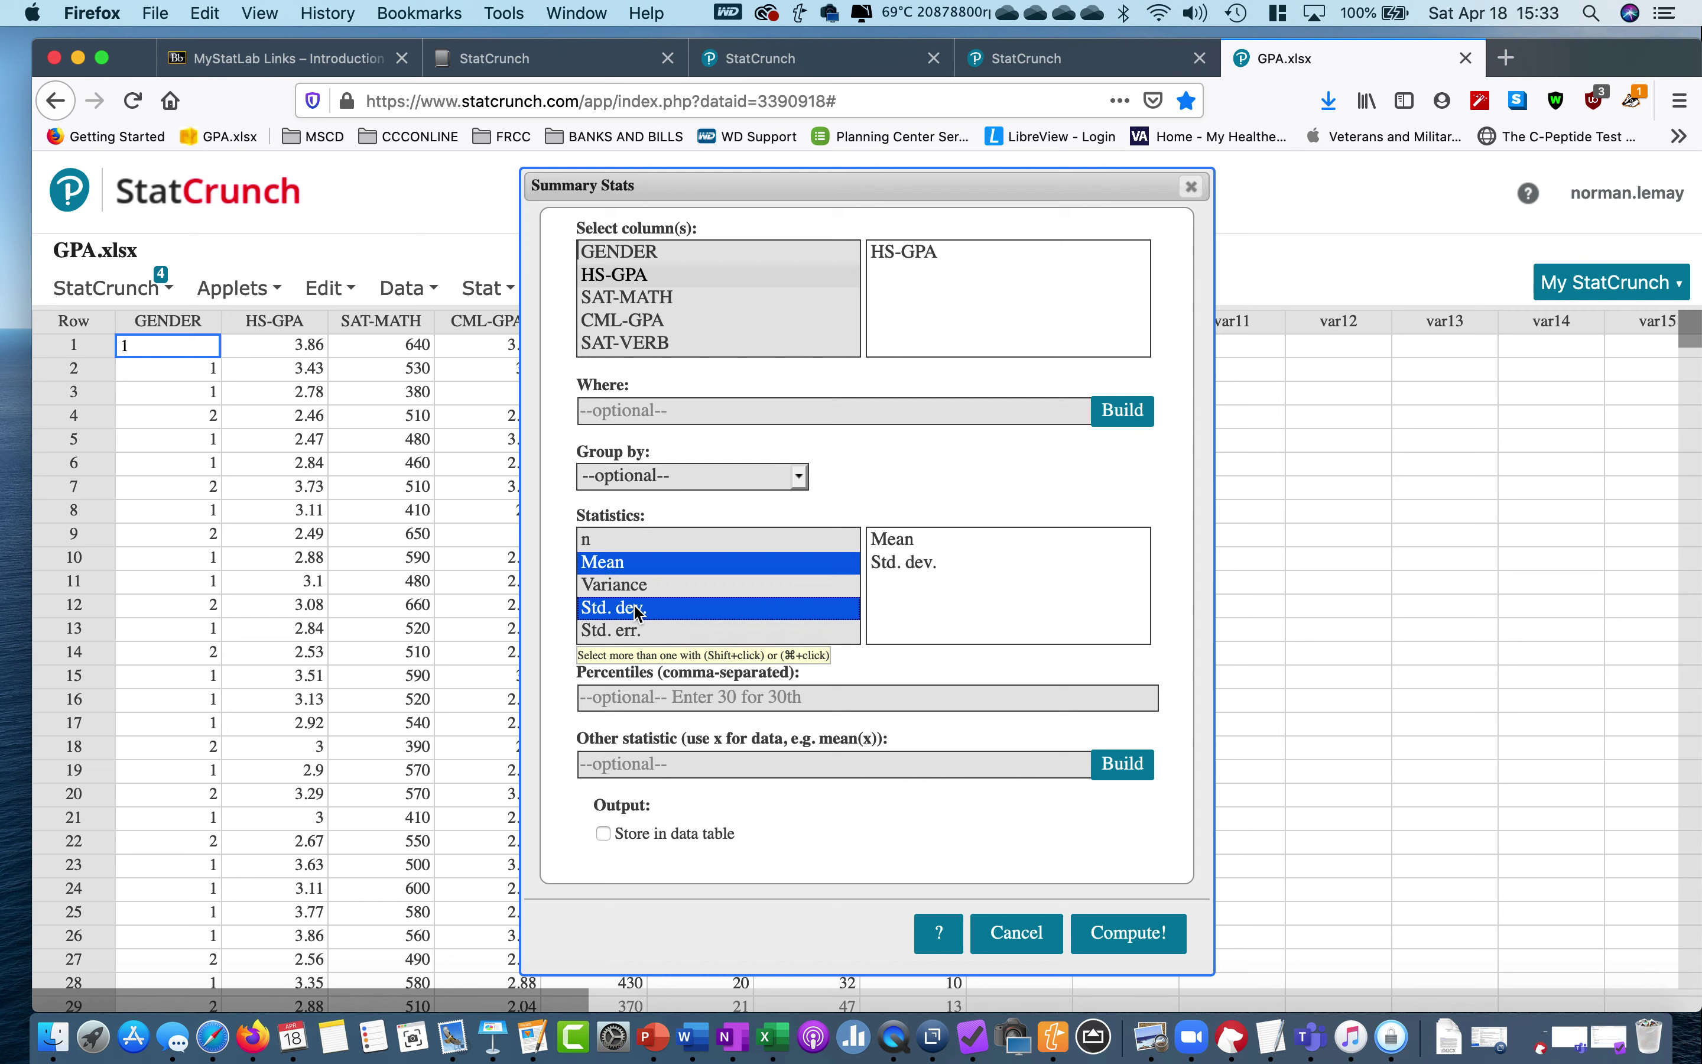
- Add Min, Q1, Median and Q3 to the statistics selected for HS-GPA
scroll(637, 613, "down", 3)
scroll(637, 612, "up", 1)
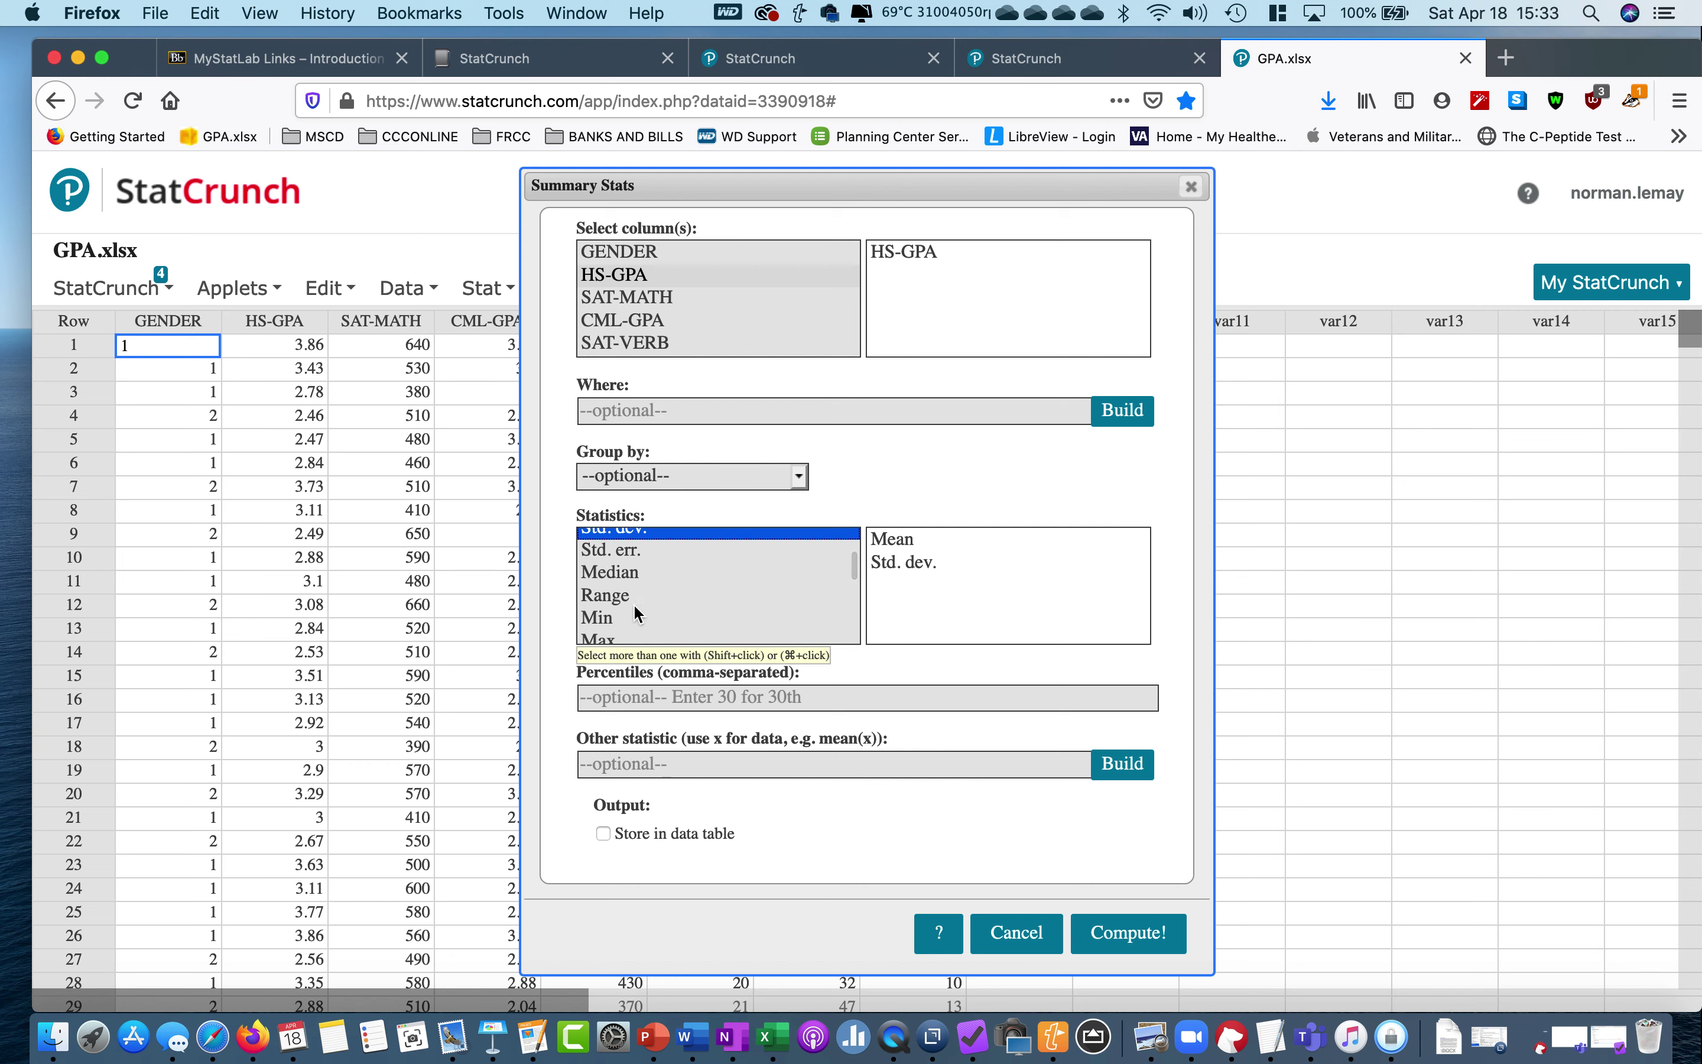
scroll(665, 609, "down", 1)
scroll(665, 609, "up", 2)
scroll(664, 609, "up", 2)
scroll(665, 610, "down", 2)
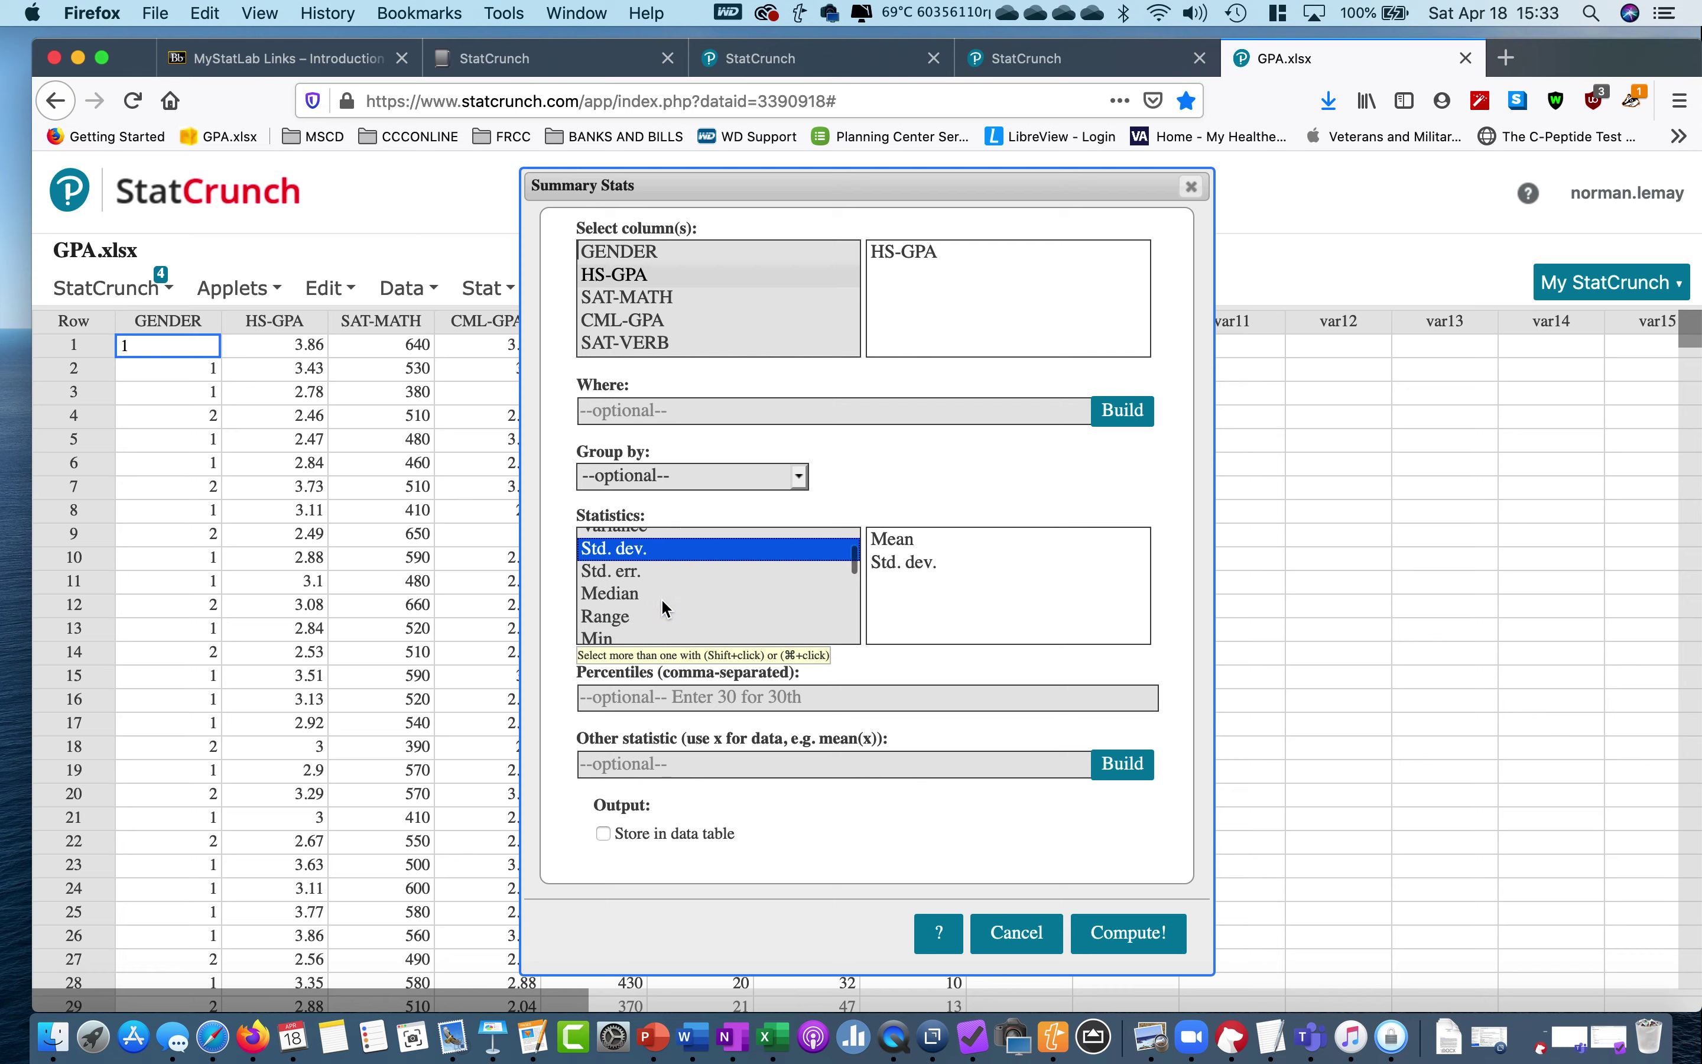
scroll(665, 609, "down", 3)
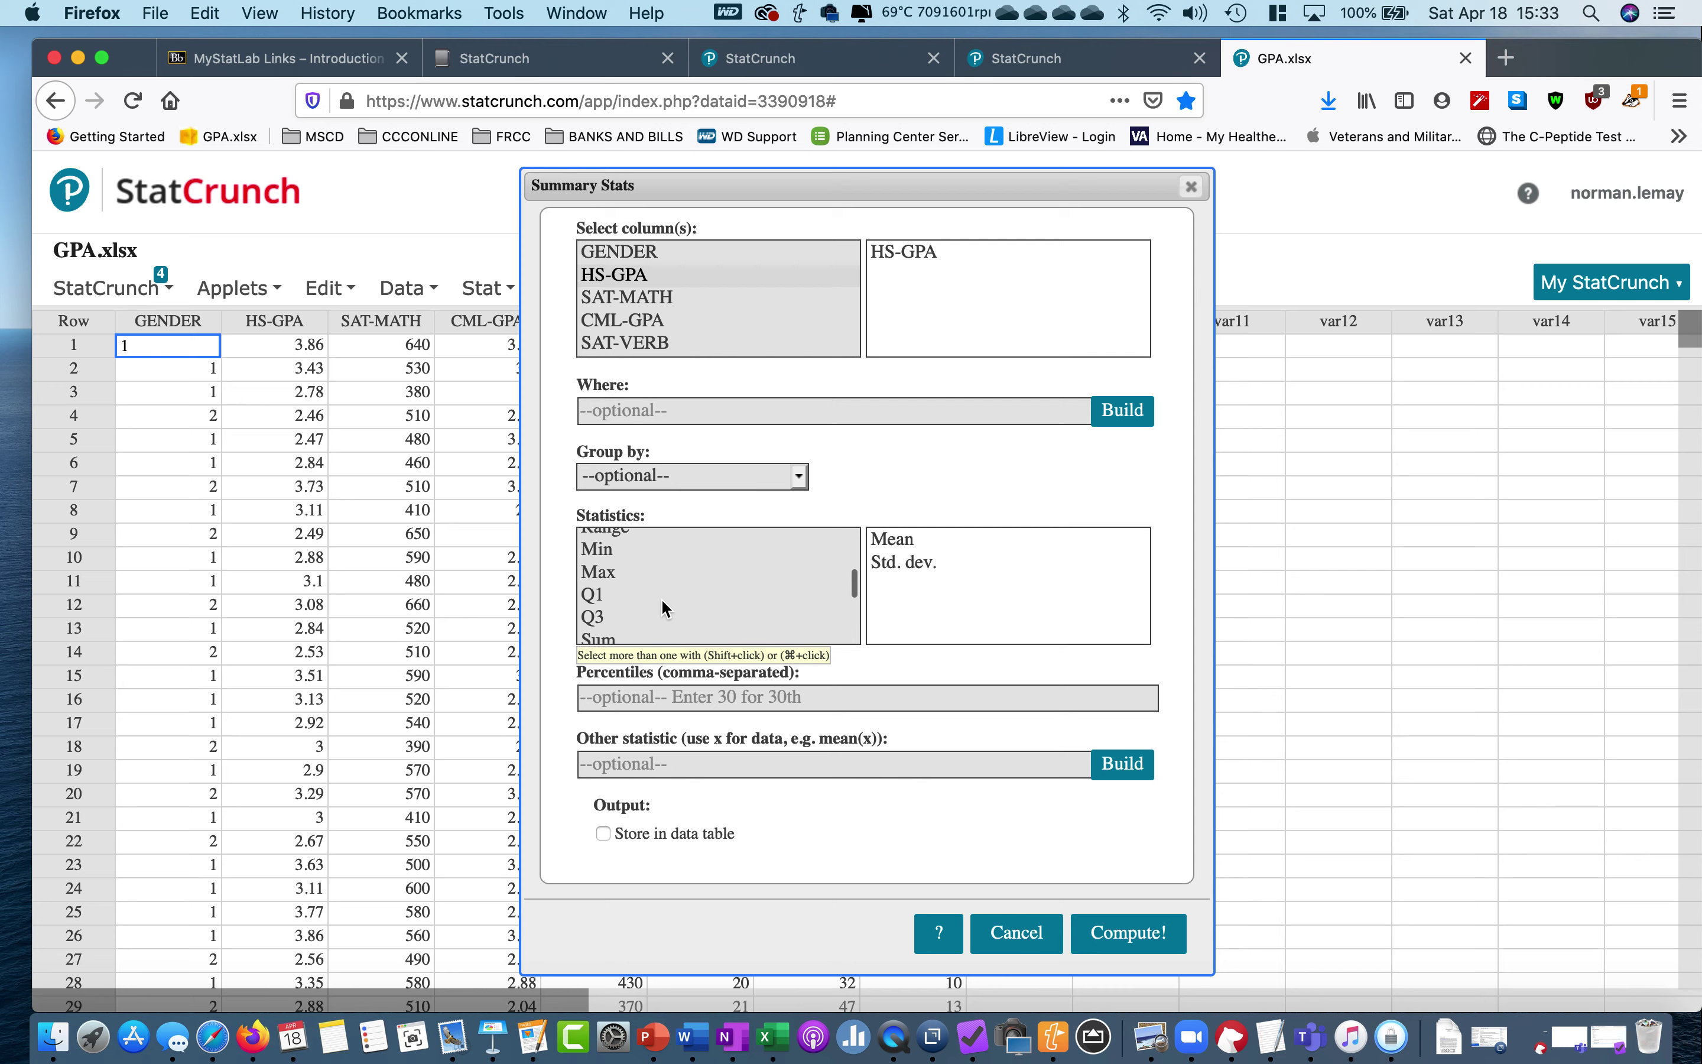
scroll(665, 609, "up", 2)
scroll(665, 609, "down", 2)
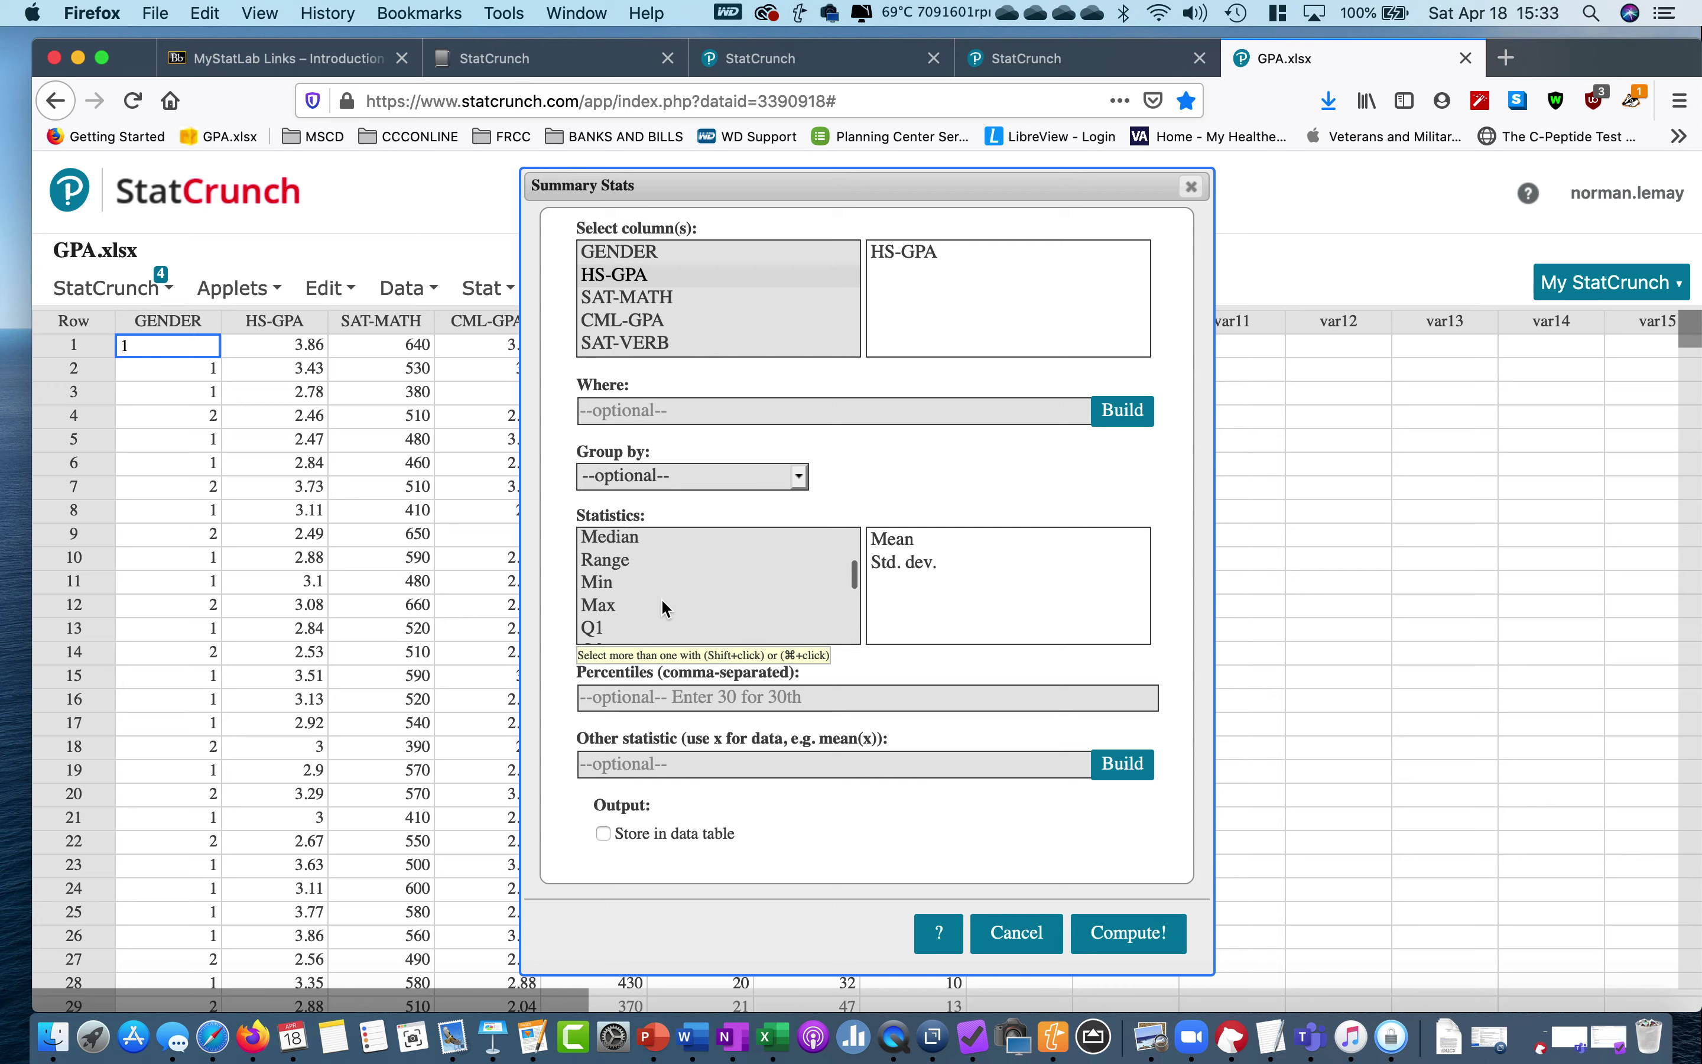
left_click(607, 583)
left_click(604, 628, "super")
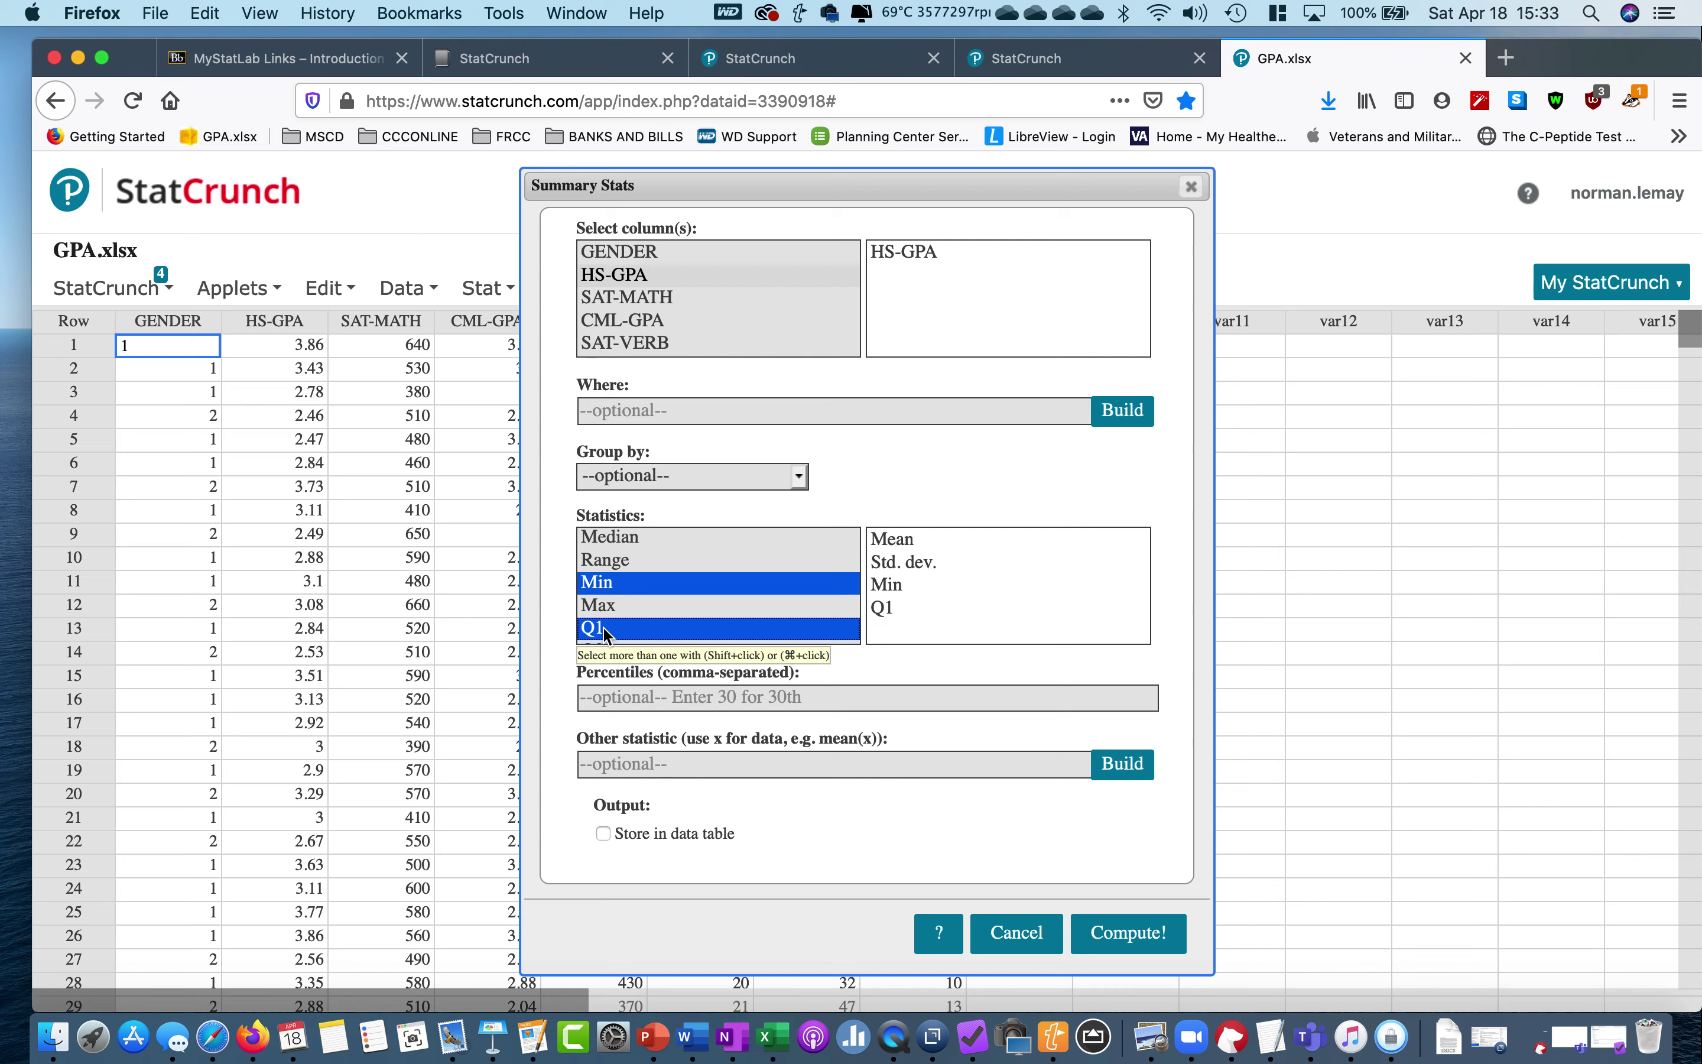
left_click(628, 539, "super")
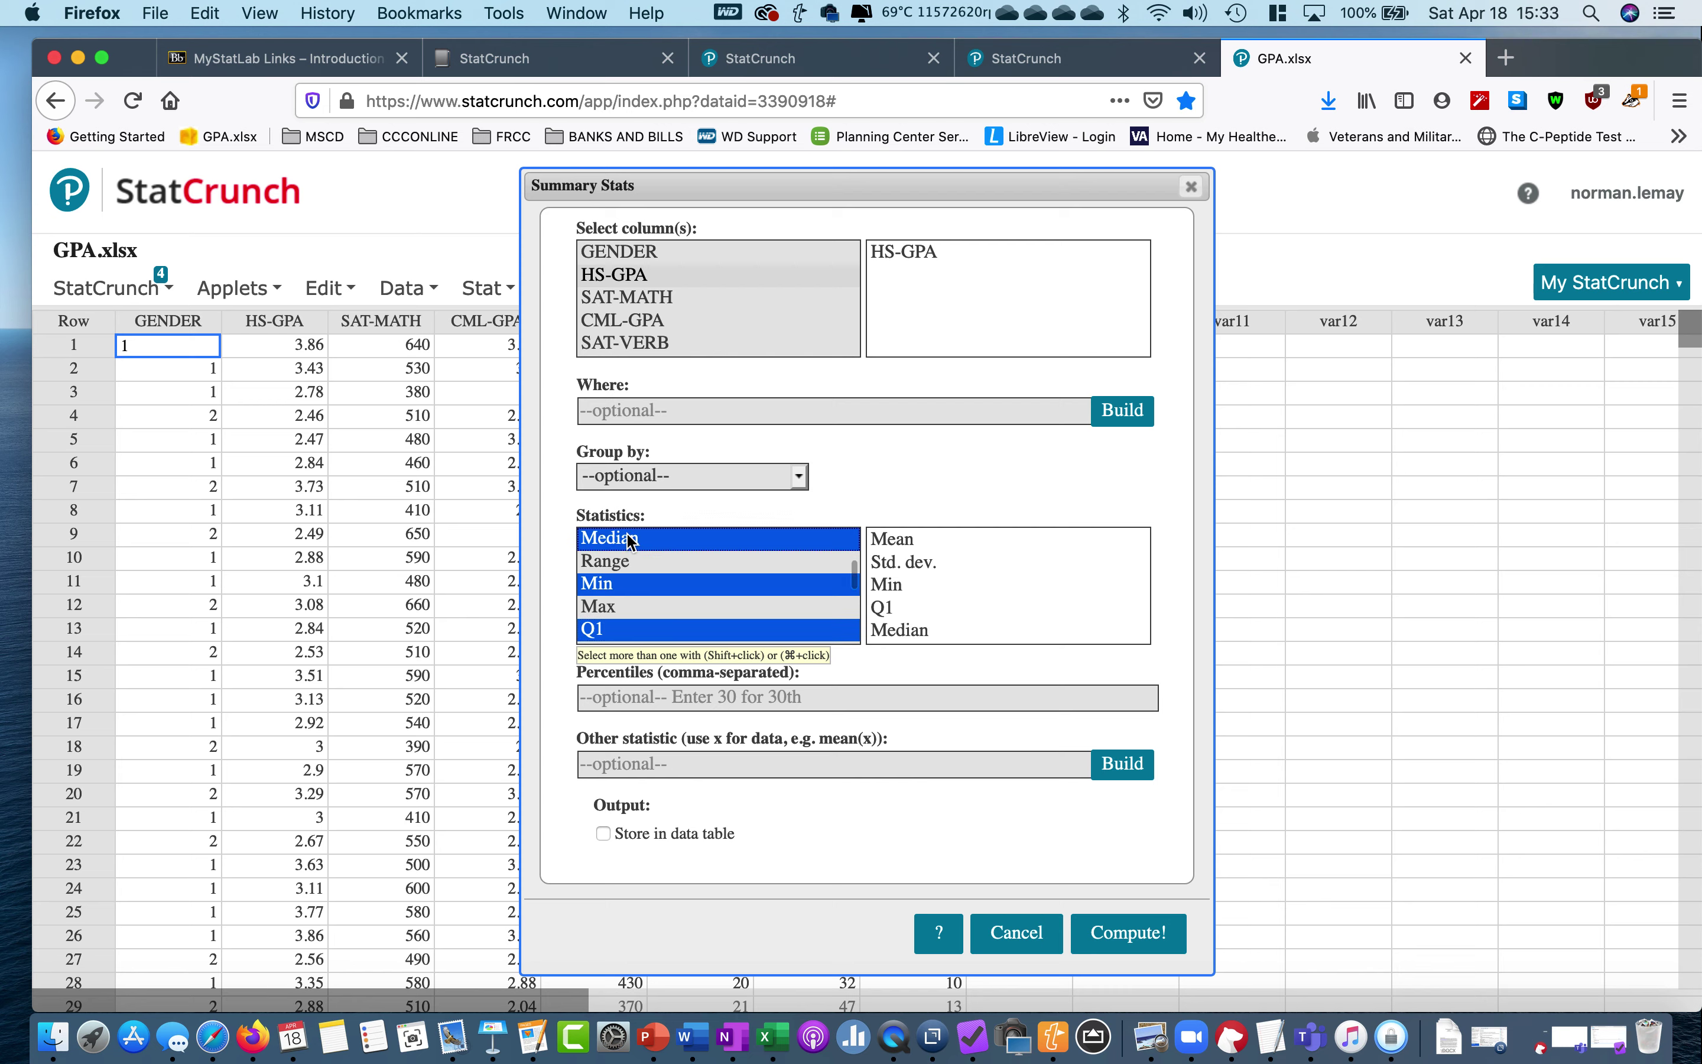
scroll(658, 577, "down", 3)
left_click(602, 579, "super")
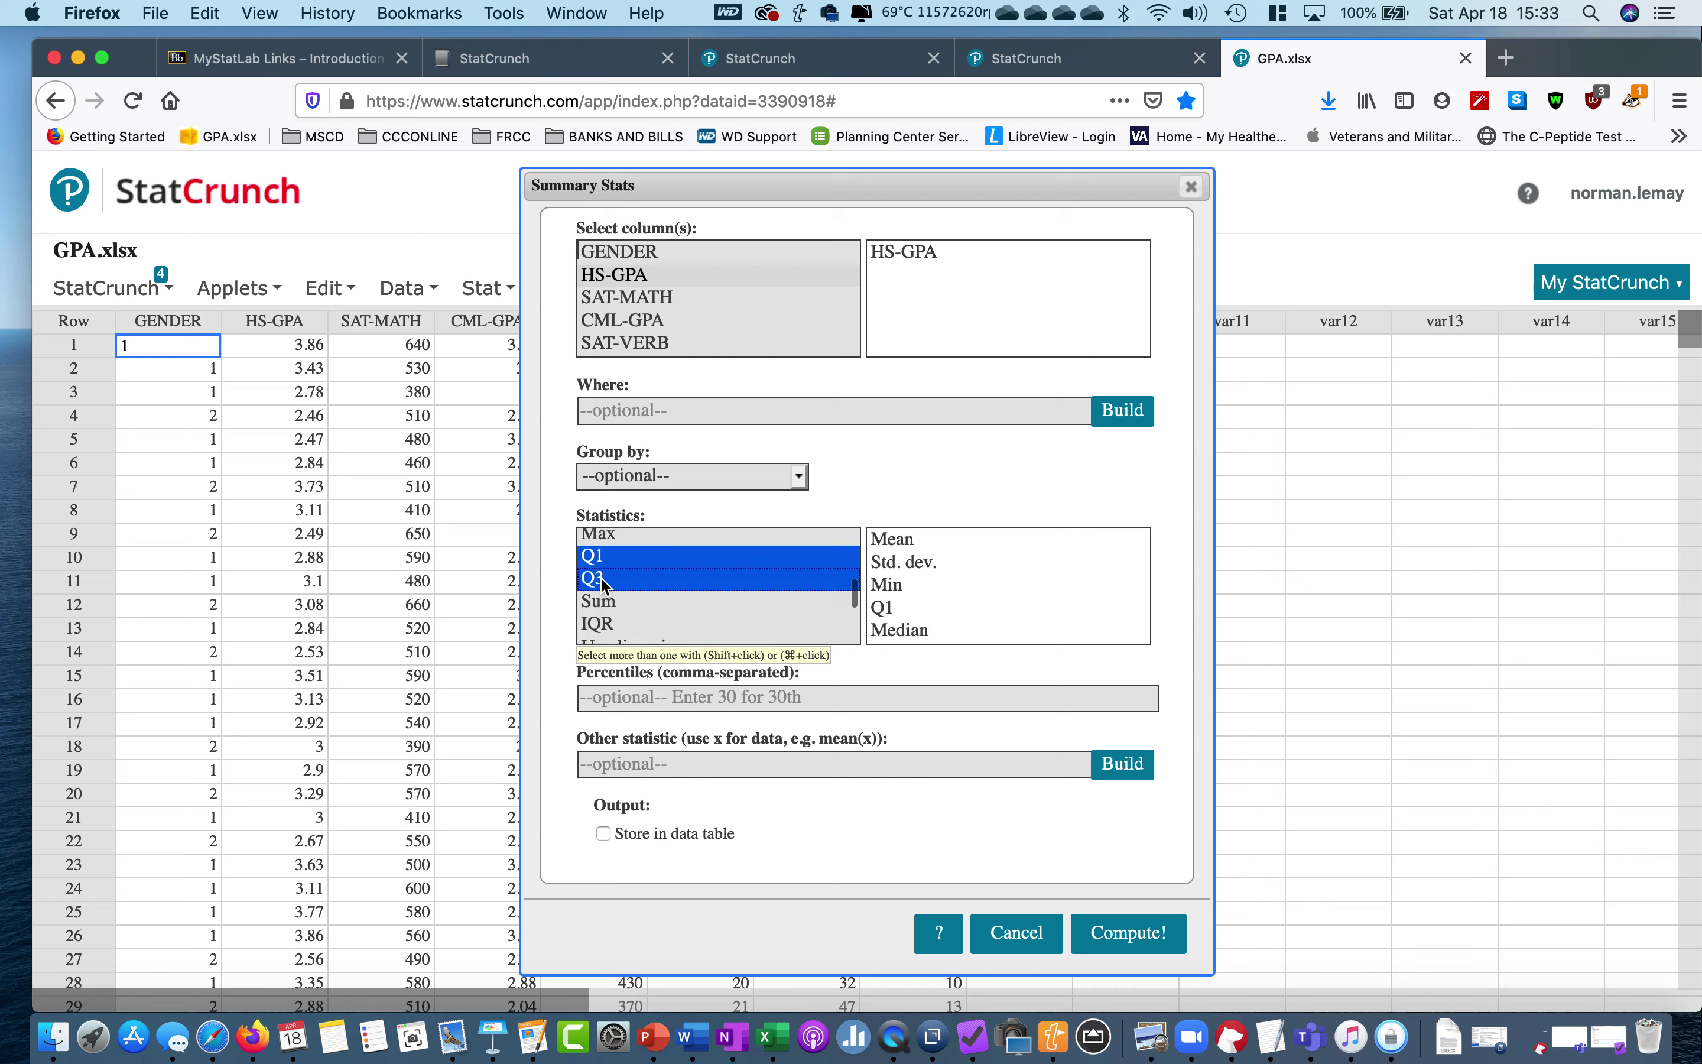
- Add Max to the statistics selected for HS-GPA and check the list of chosen statistics
scroll(658, 594, "down", 4)
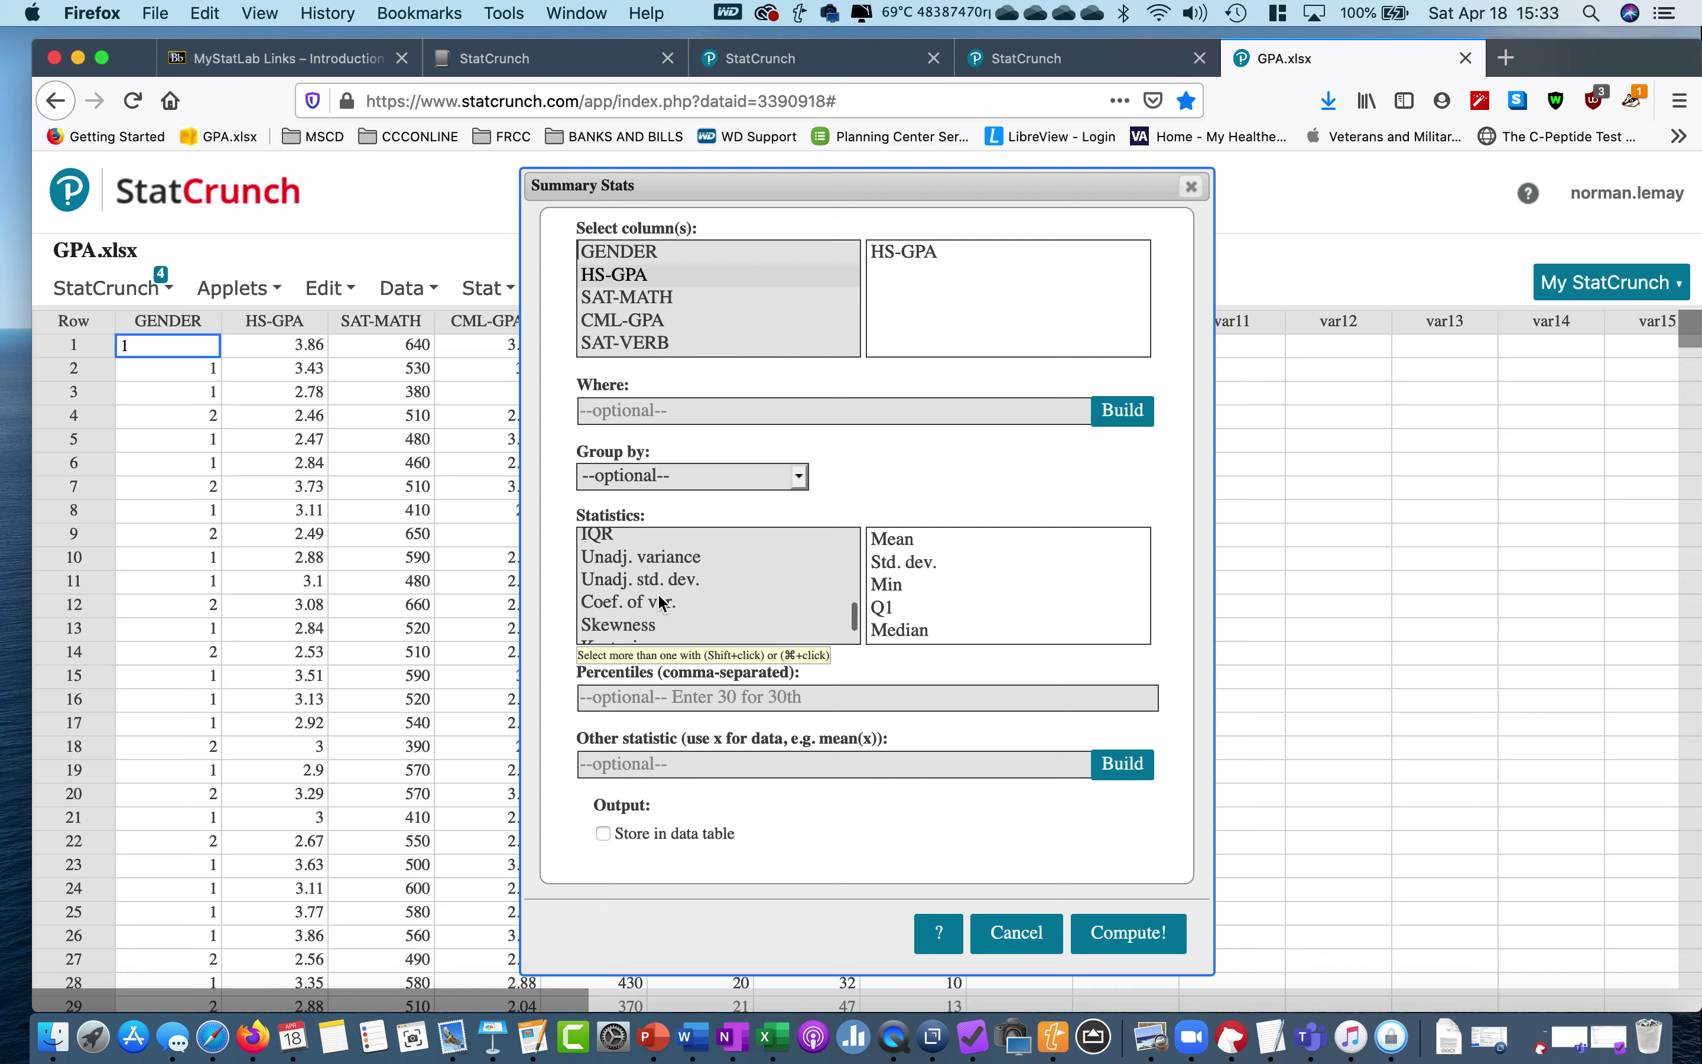
scroll(658, 598, "down", 1)
scroll(658, 598, "up", 4)
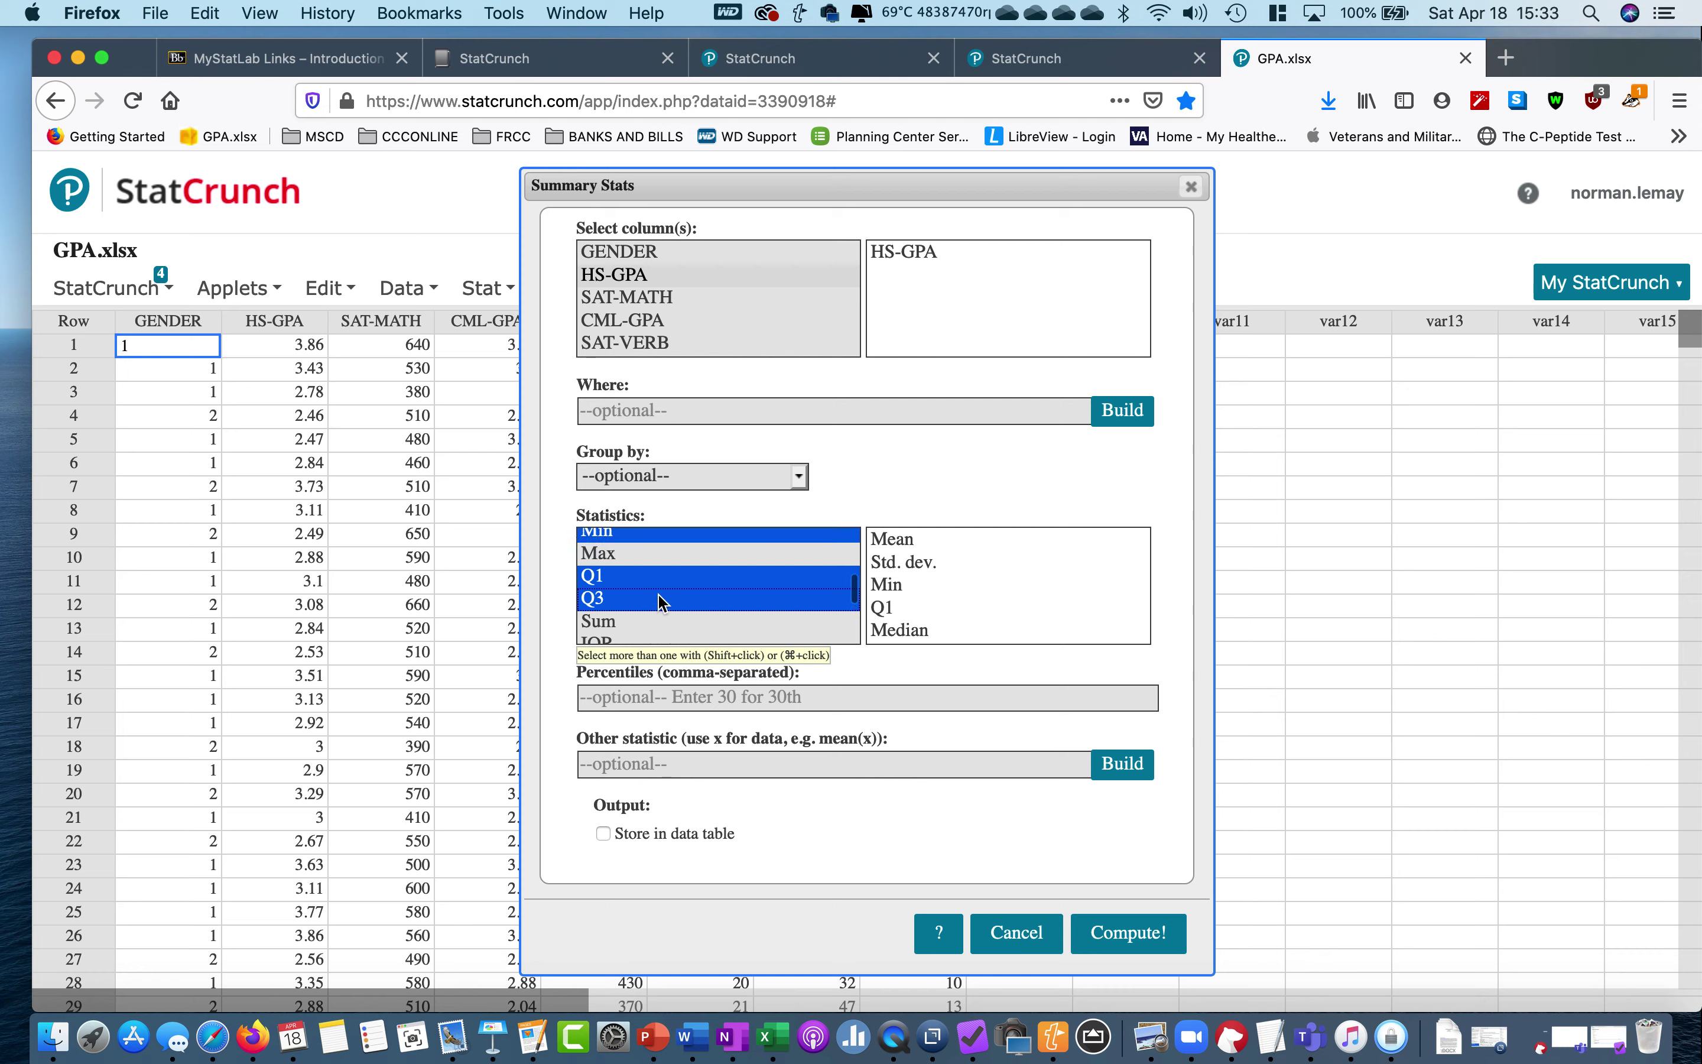
scroll(662, 602, "down", 1)
scroll(661, 602, "up", 4)
scroll(658, 600, "up", 2)
scroll(658, 599, "down", 4)
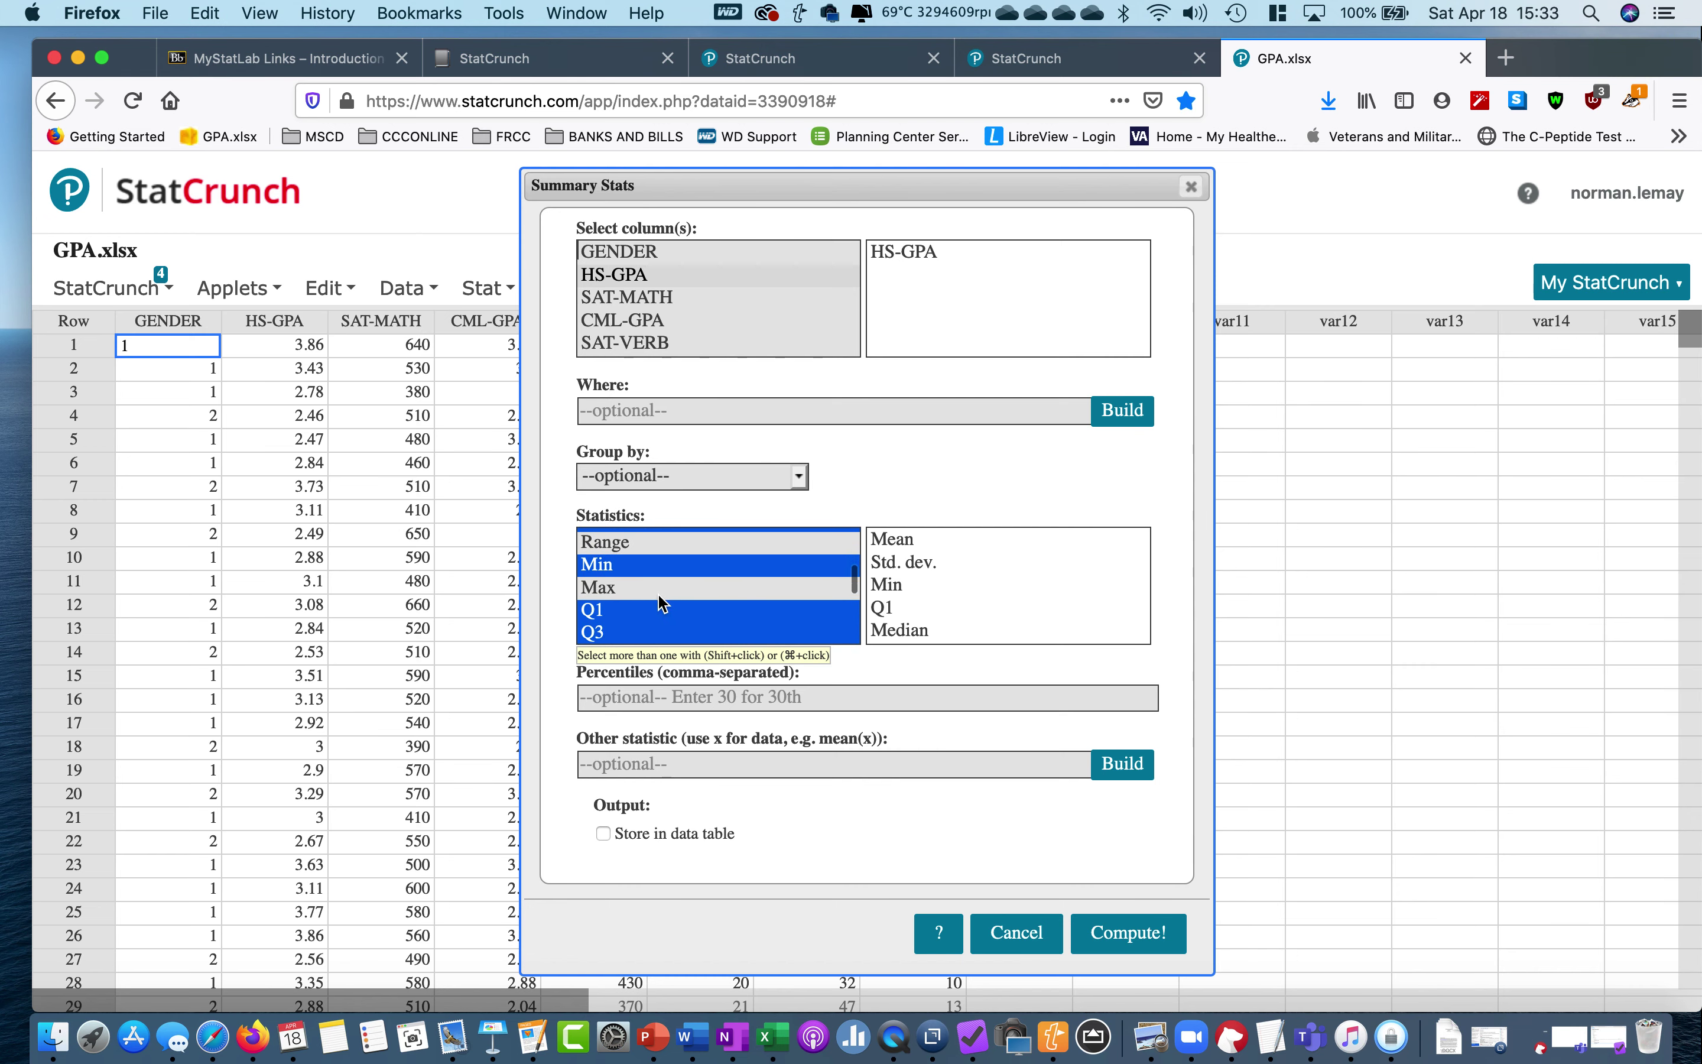
left_click(610, 590, "super")
scroll(992, 588, "down", 2)
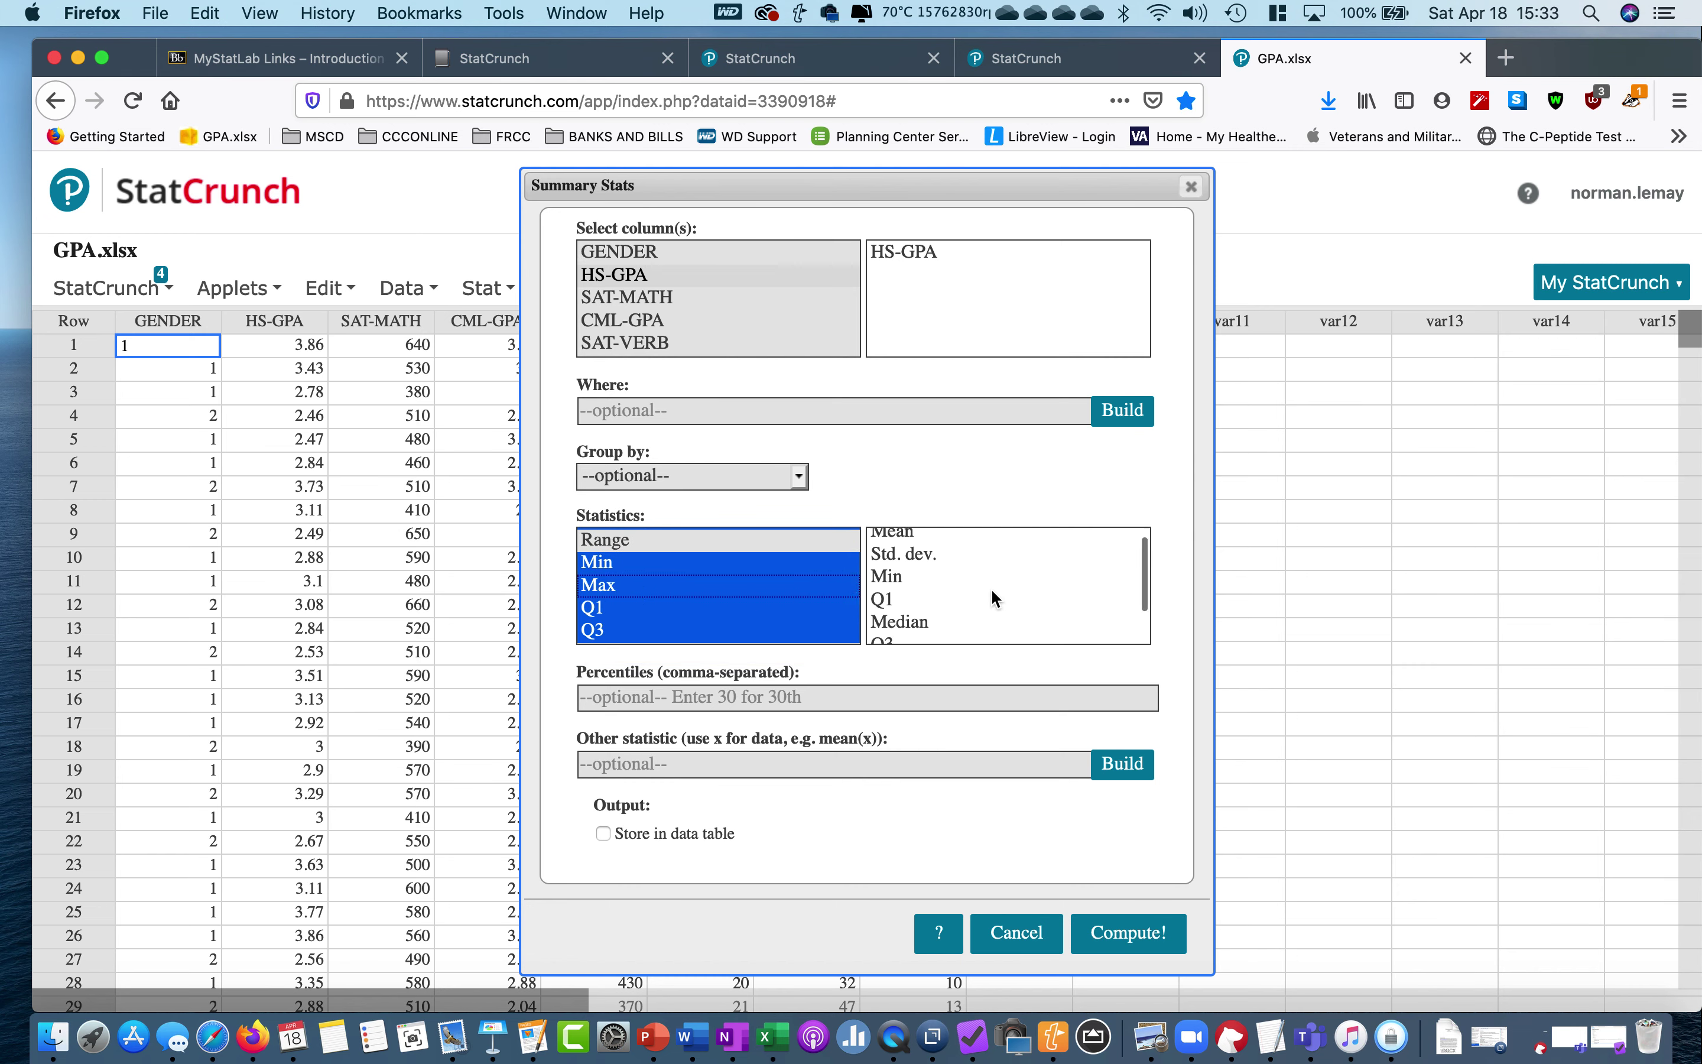
- Compute the HS-GPA summary statistics, highlight the column name in the results, and close the results window
left_click(1124, 934)
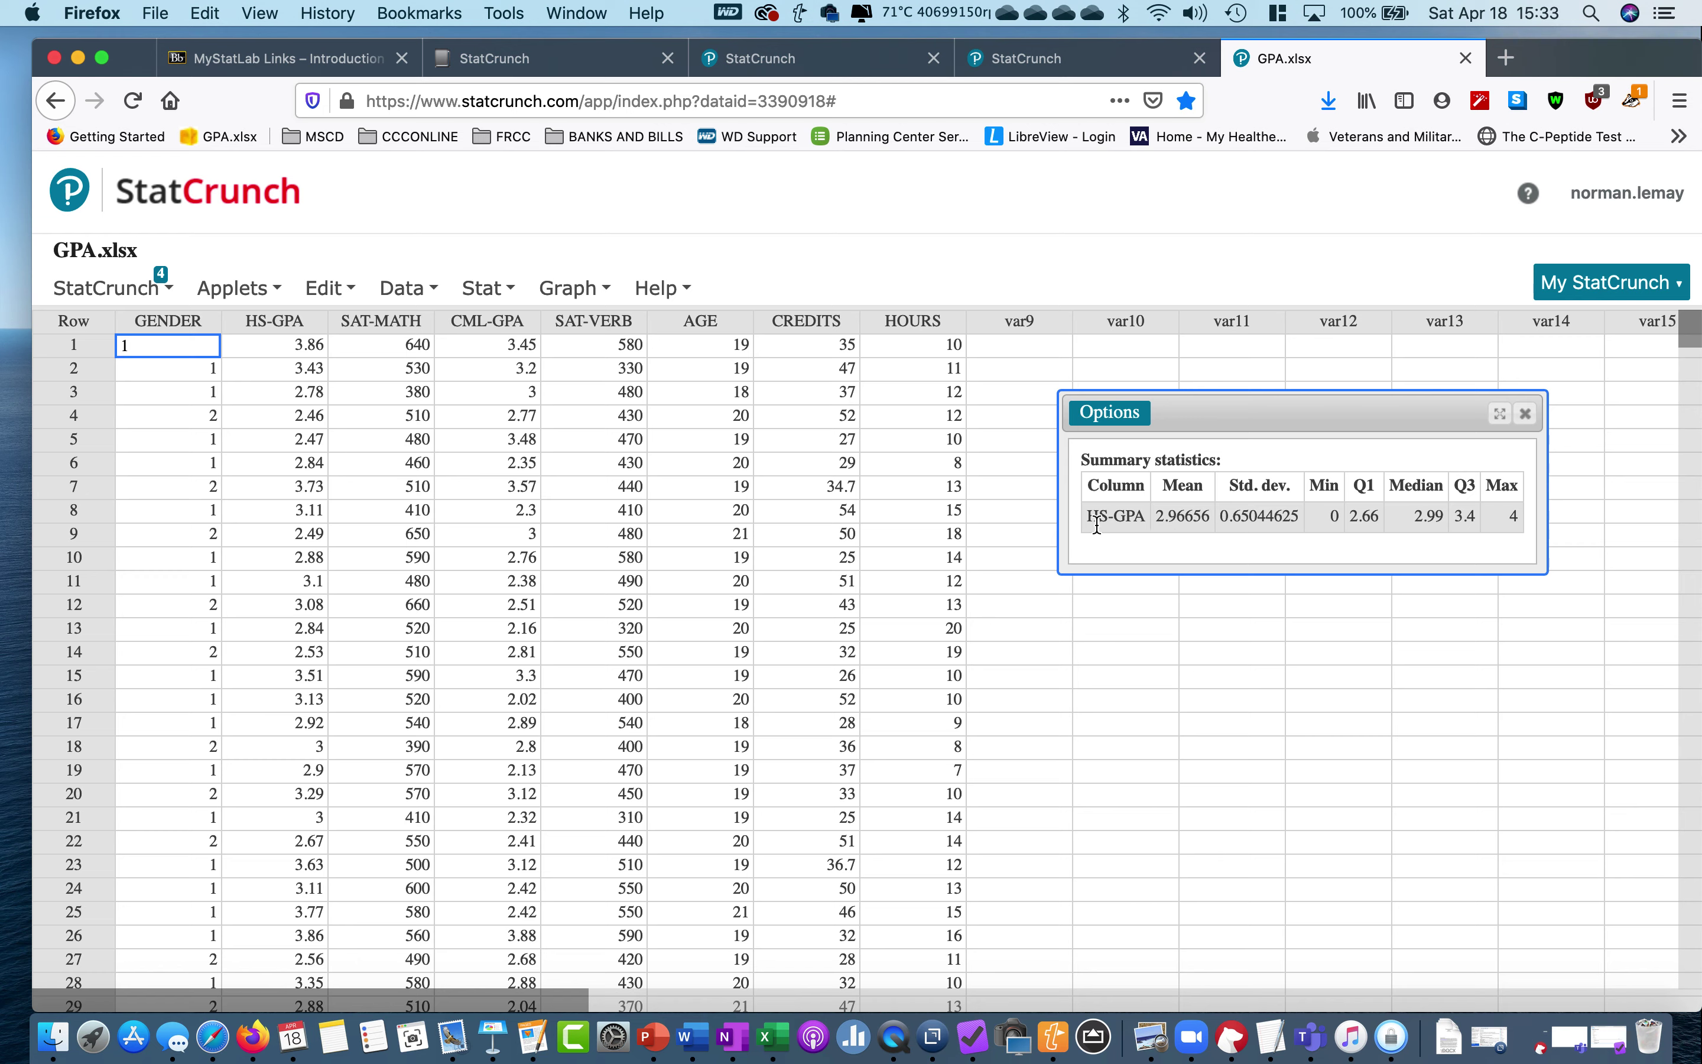
left_click_drag(1088, 519, 1140, 517)
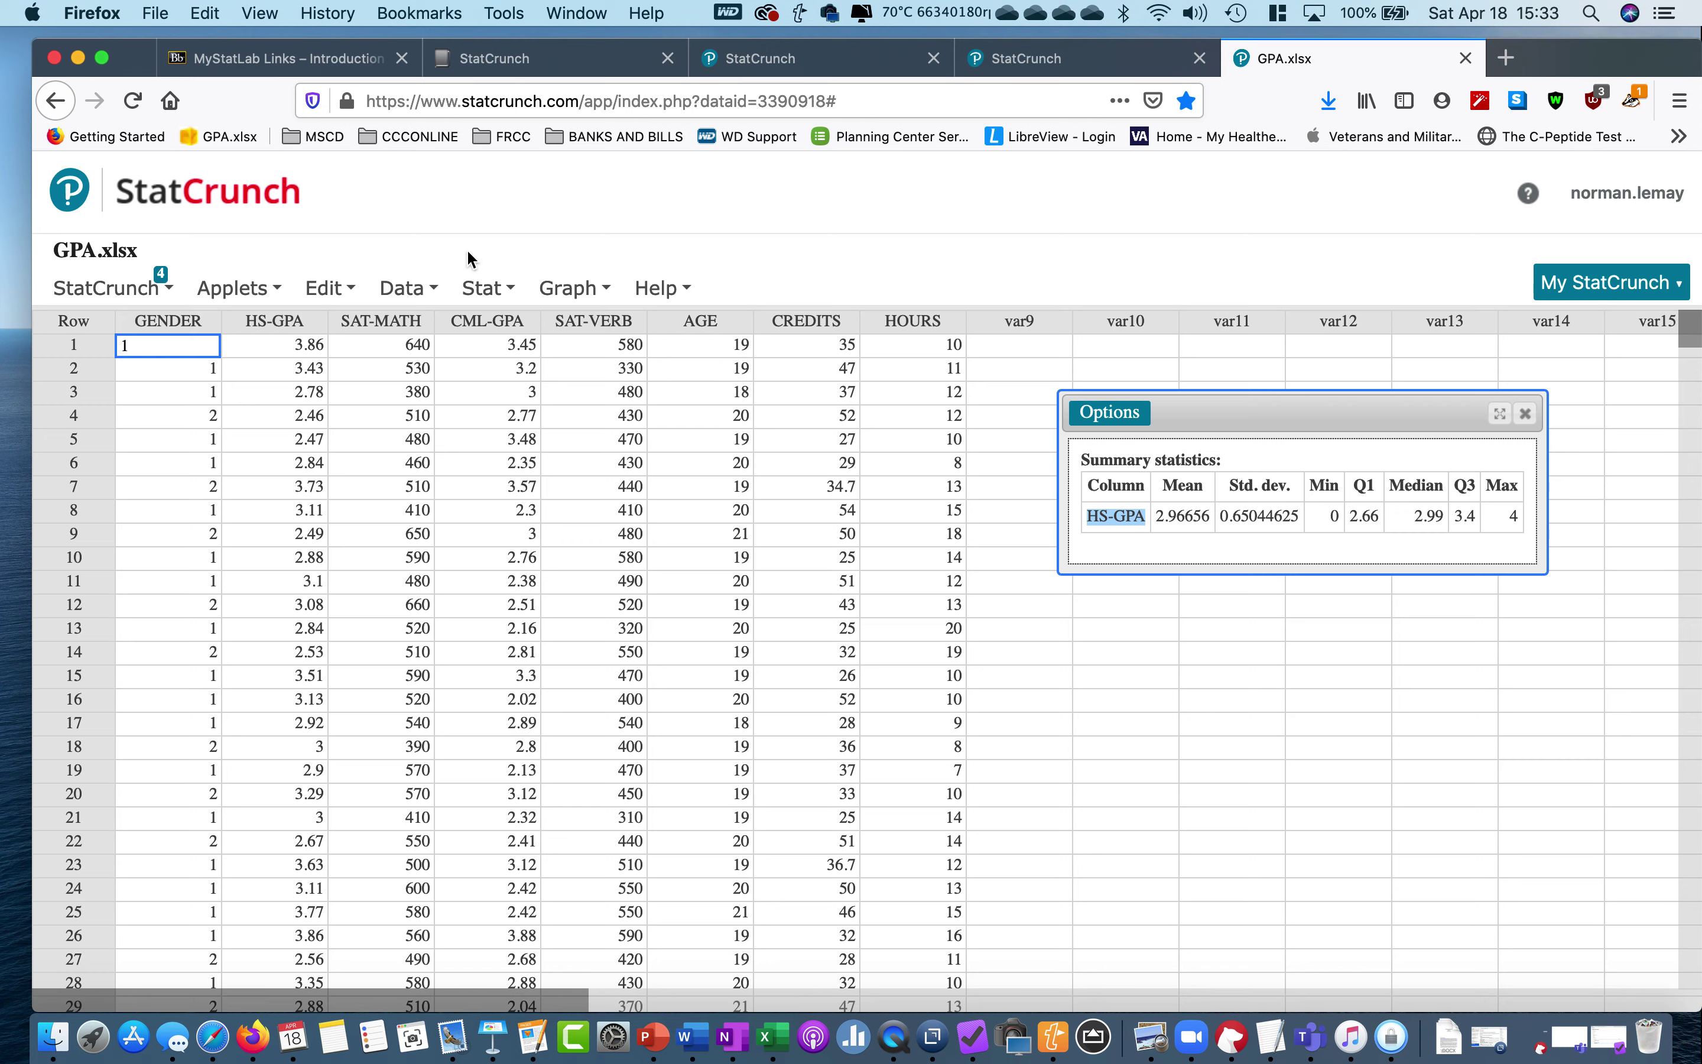
left_click(1524, 414)
- Set up column summary statistics for both HS-GPA and CML-GPA and review the default statistics
left_click(574, 288)
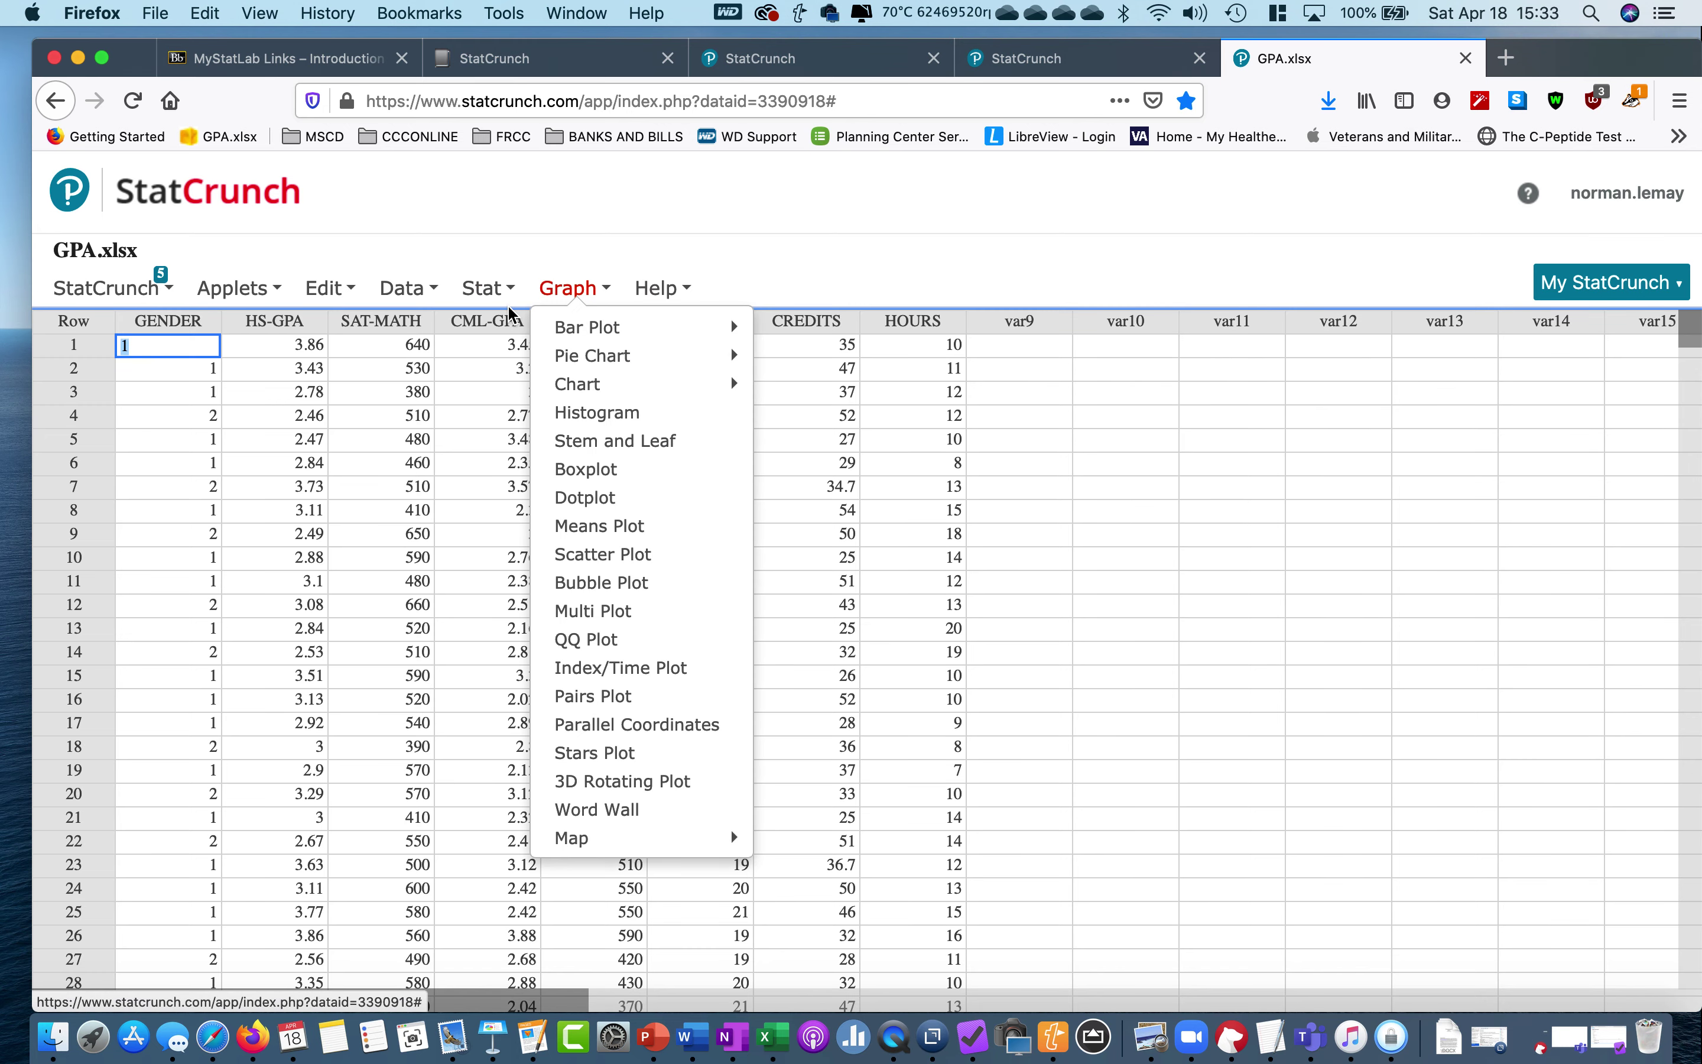
left_click(480, 292)
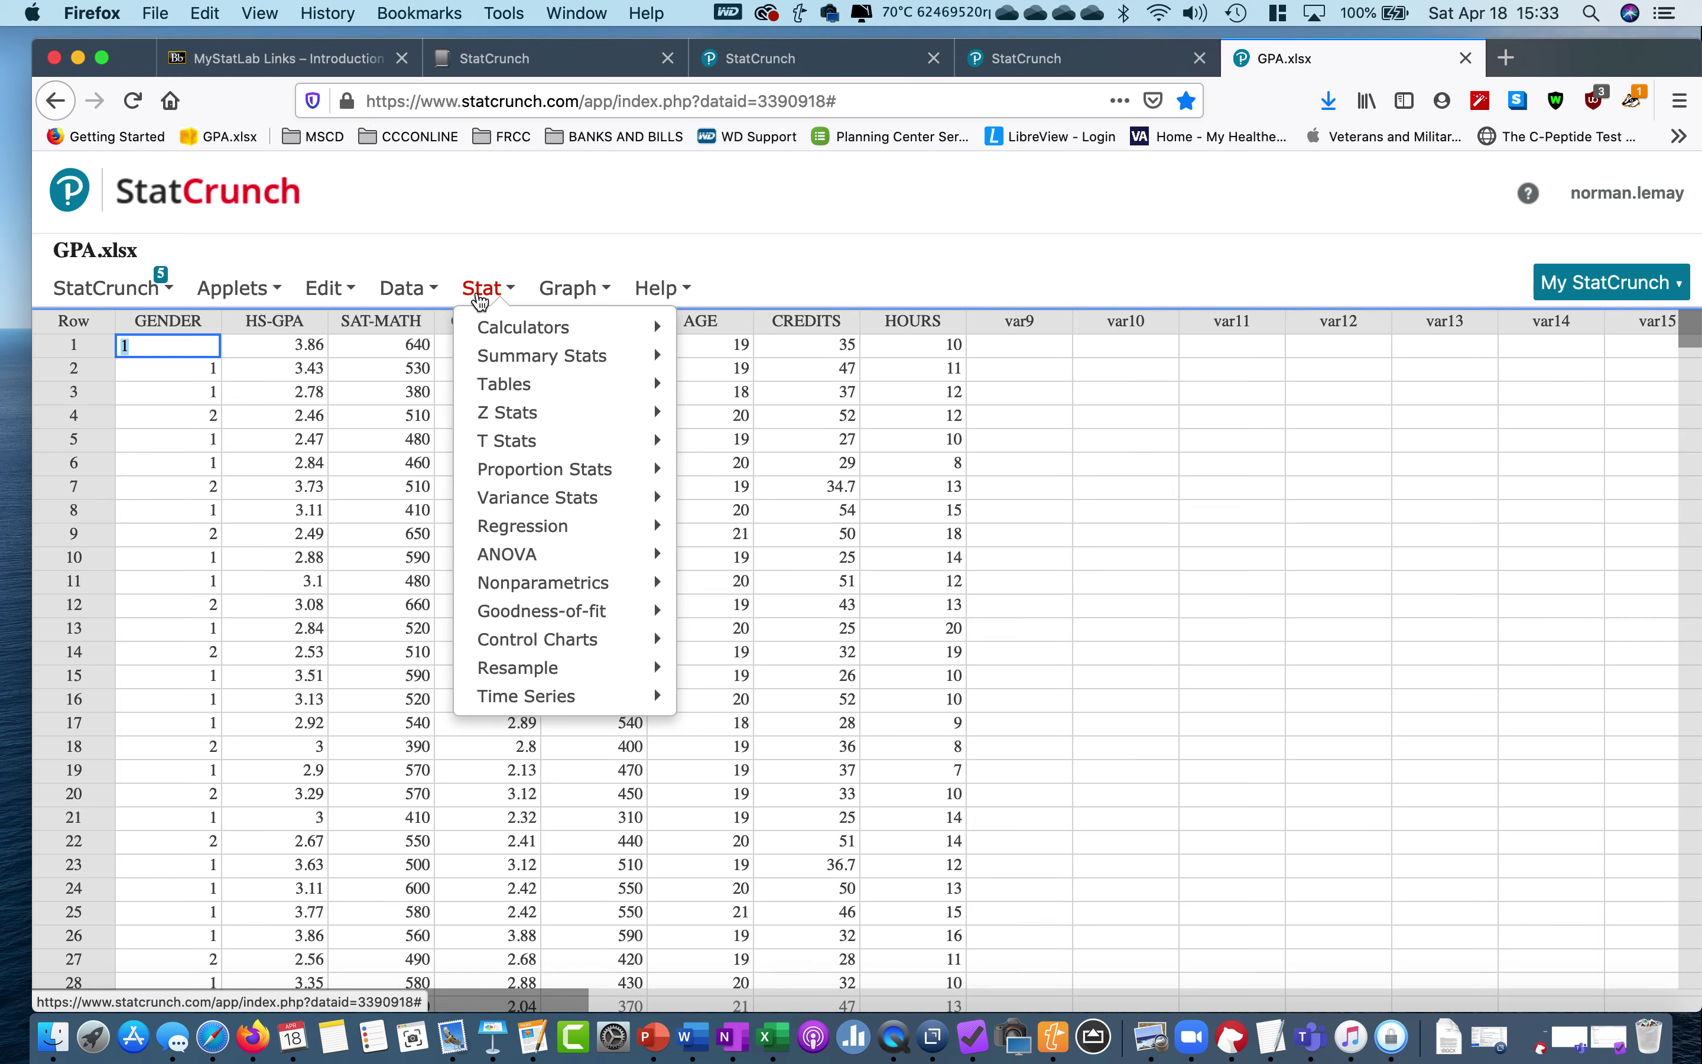
mouse_move(520, 365)
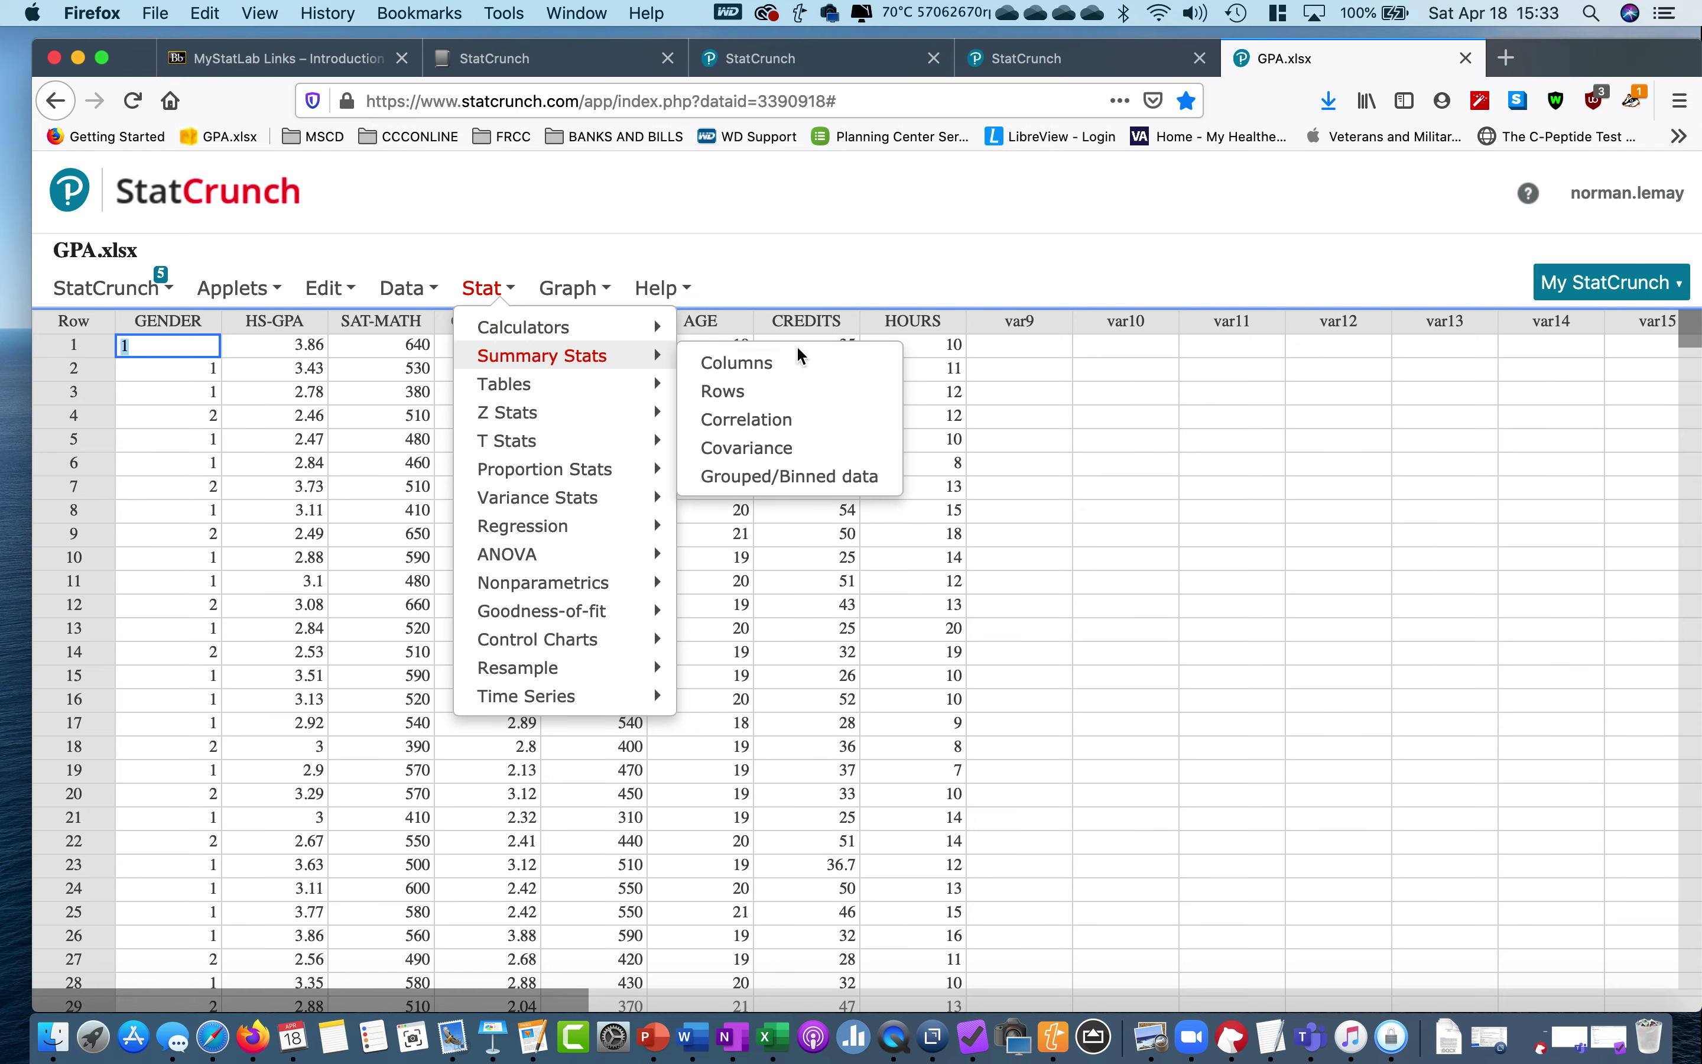
left_click(797, 362)
left_click(636, 257)
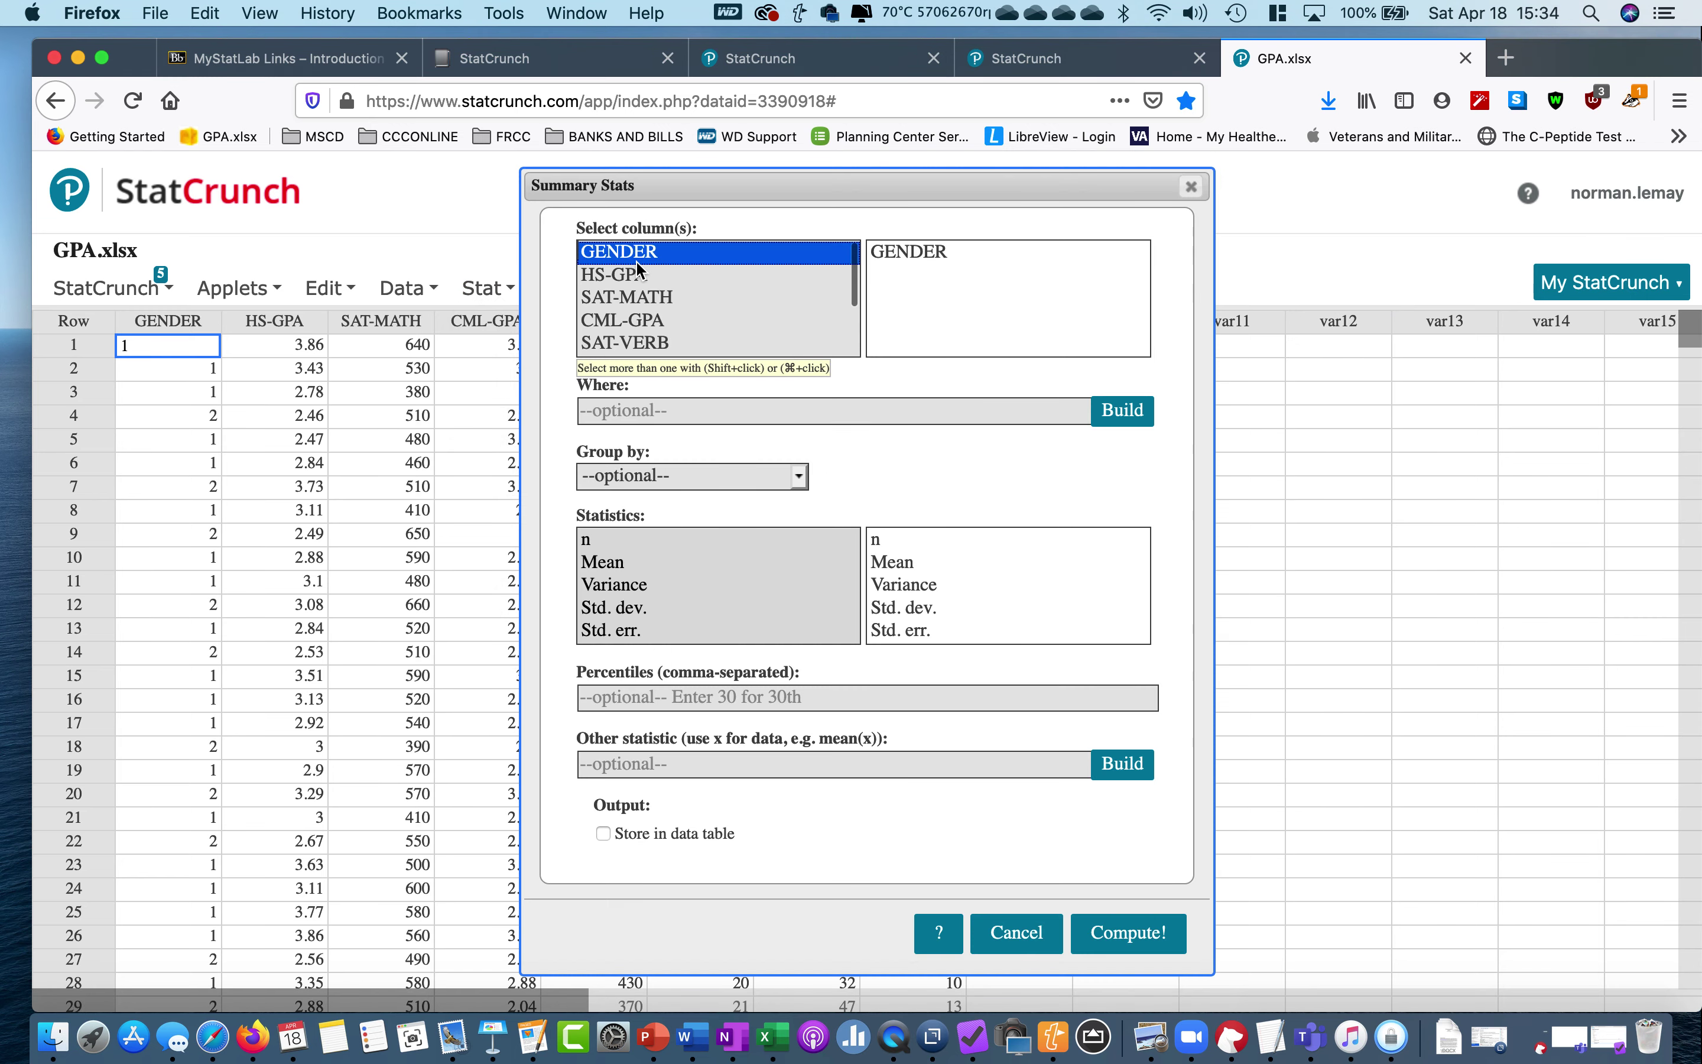
left_click(639, 274)
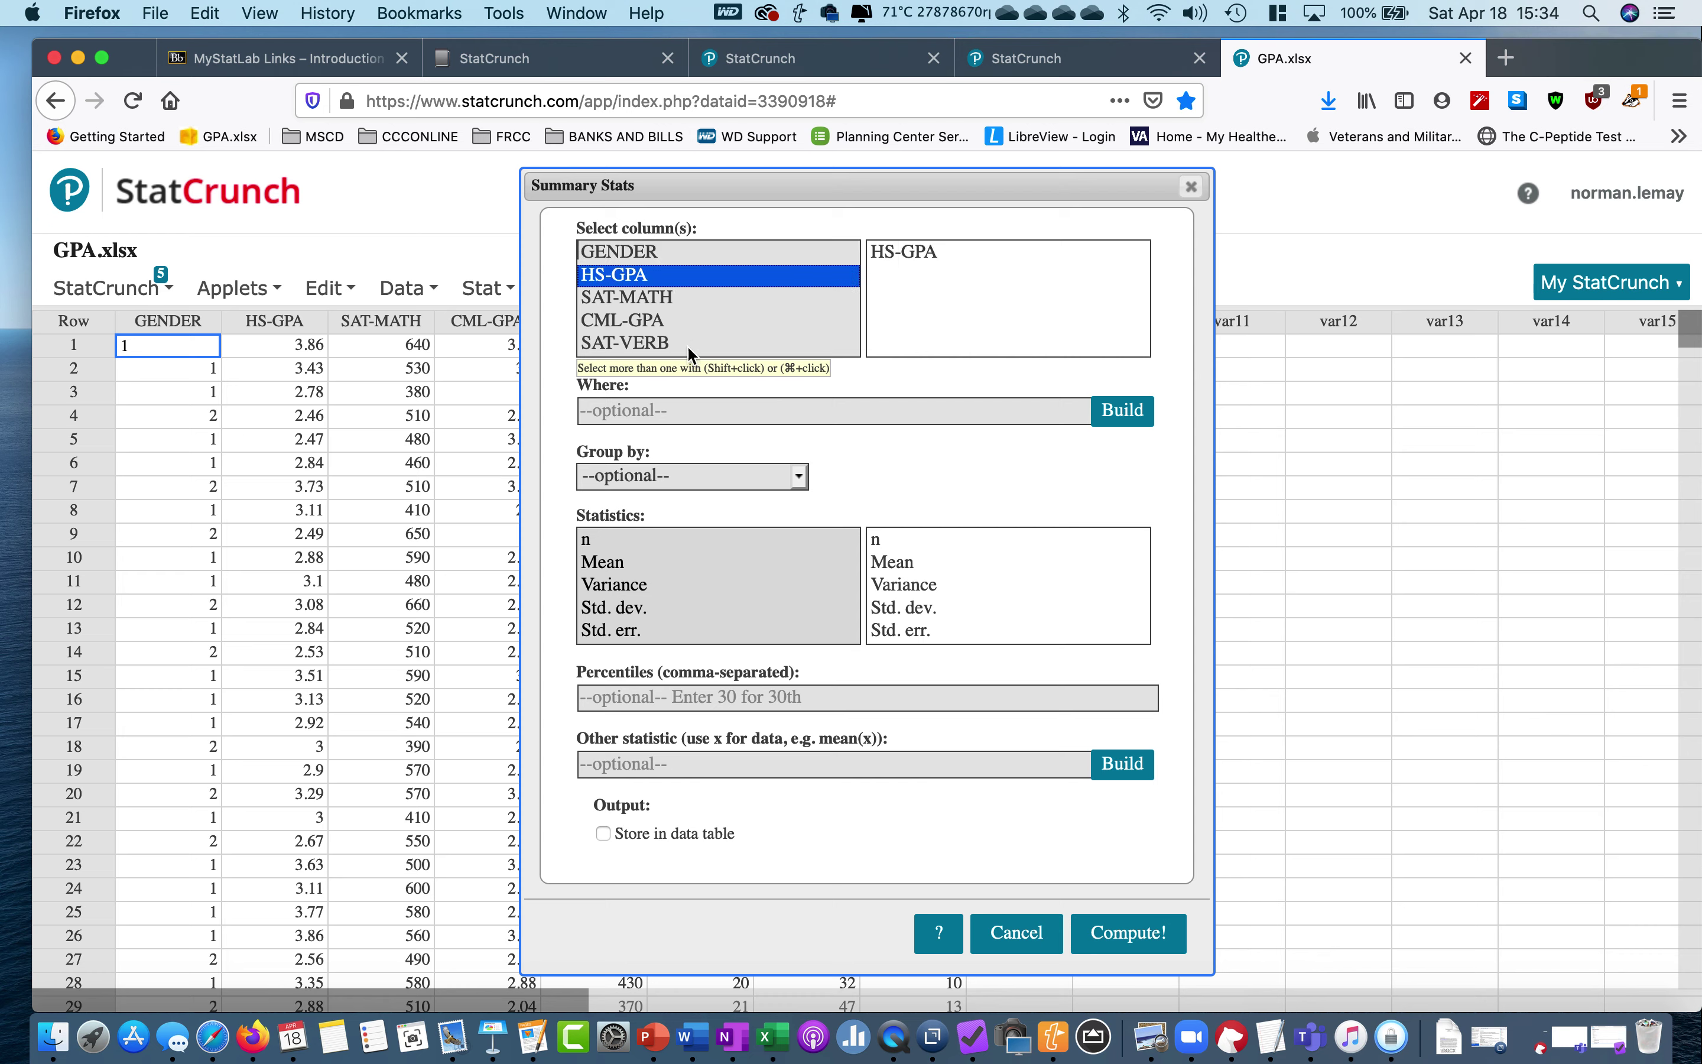
left_click(651, 319, "super")
scroll(965, 613, "down", 3)
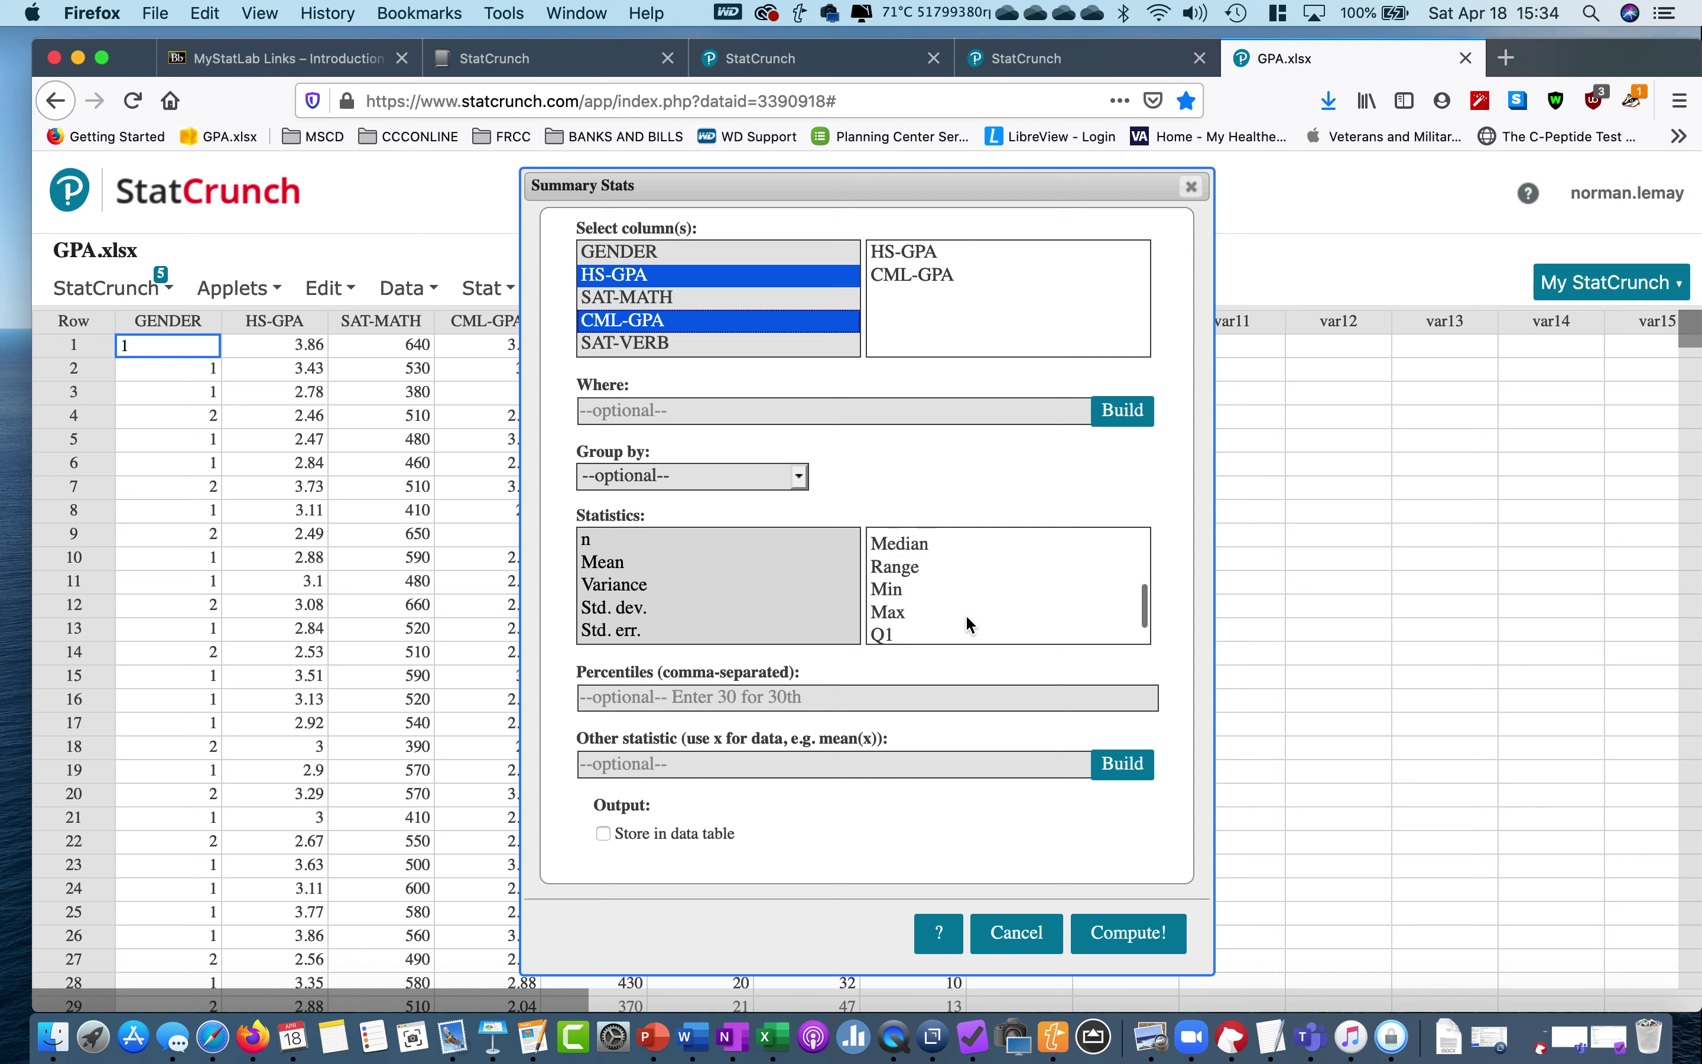
scroll(966, 614, "up", 3)
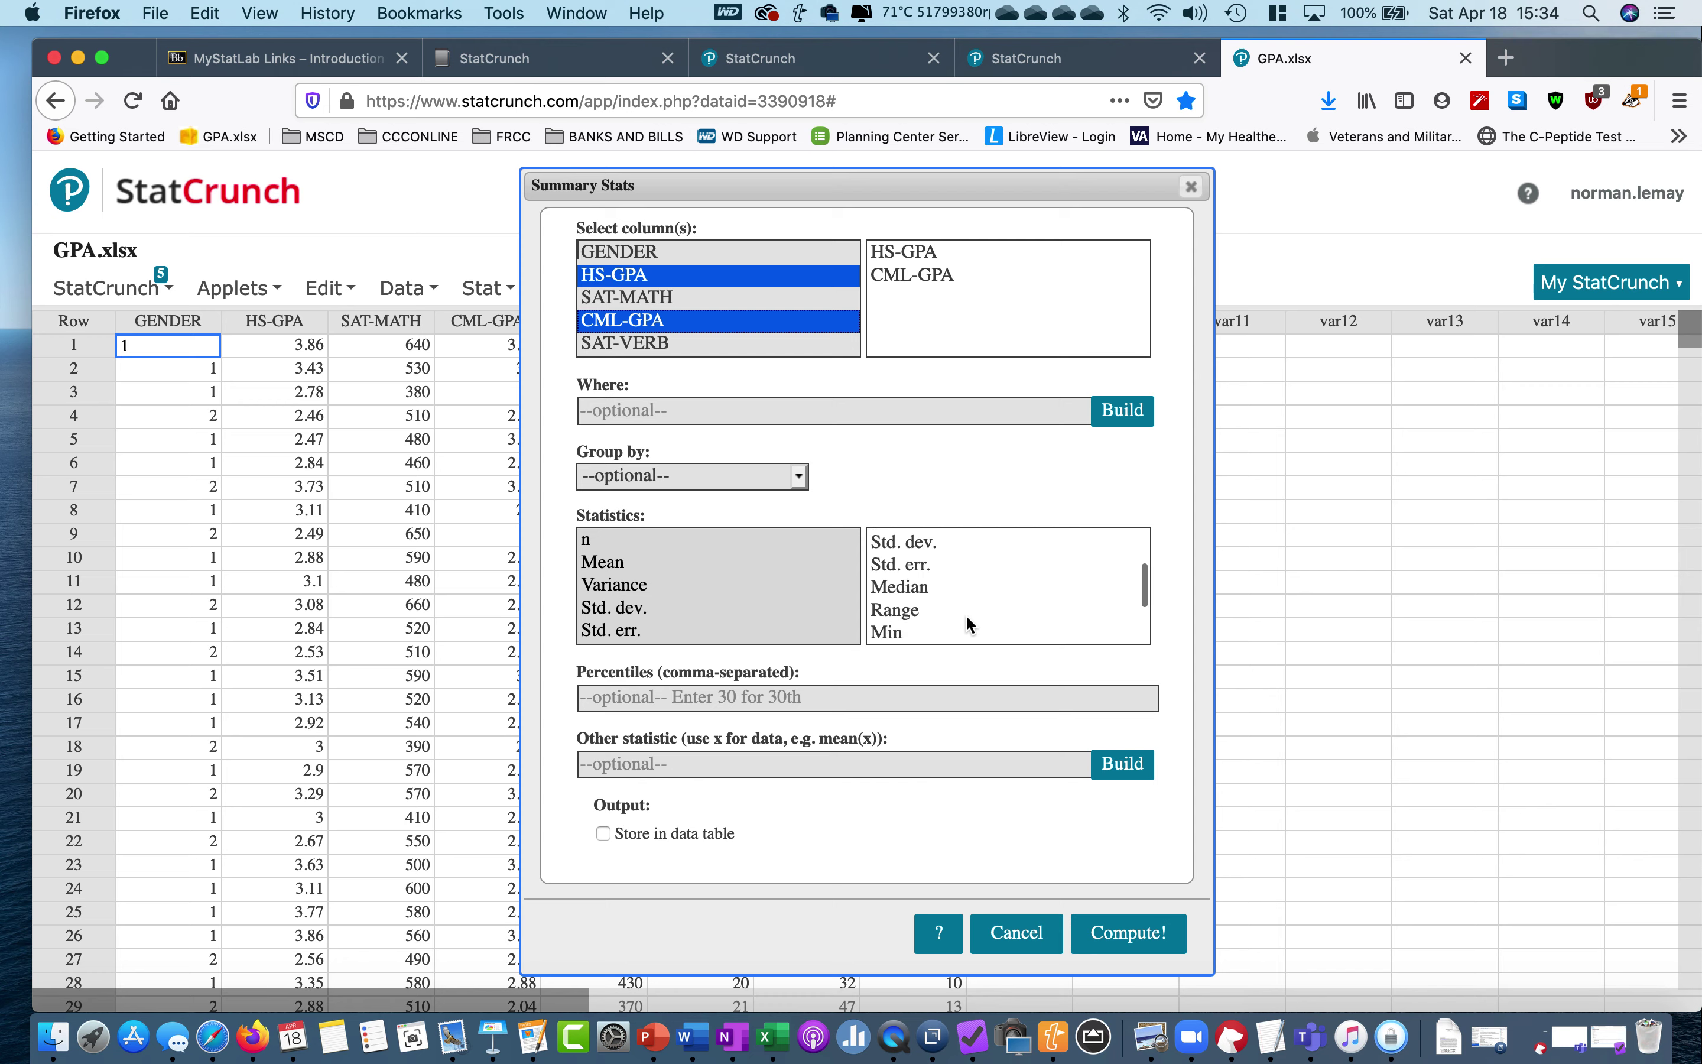
- Replace the default statistics for HS-GPA and CML-GPA with Mean, Std. dev., Min, Q1 and Median
left_click(613, 565)
left_click(629, 606, "super")
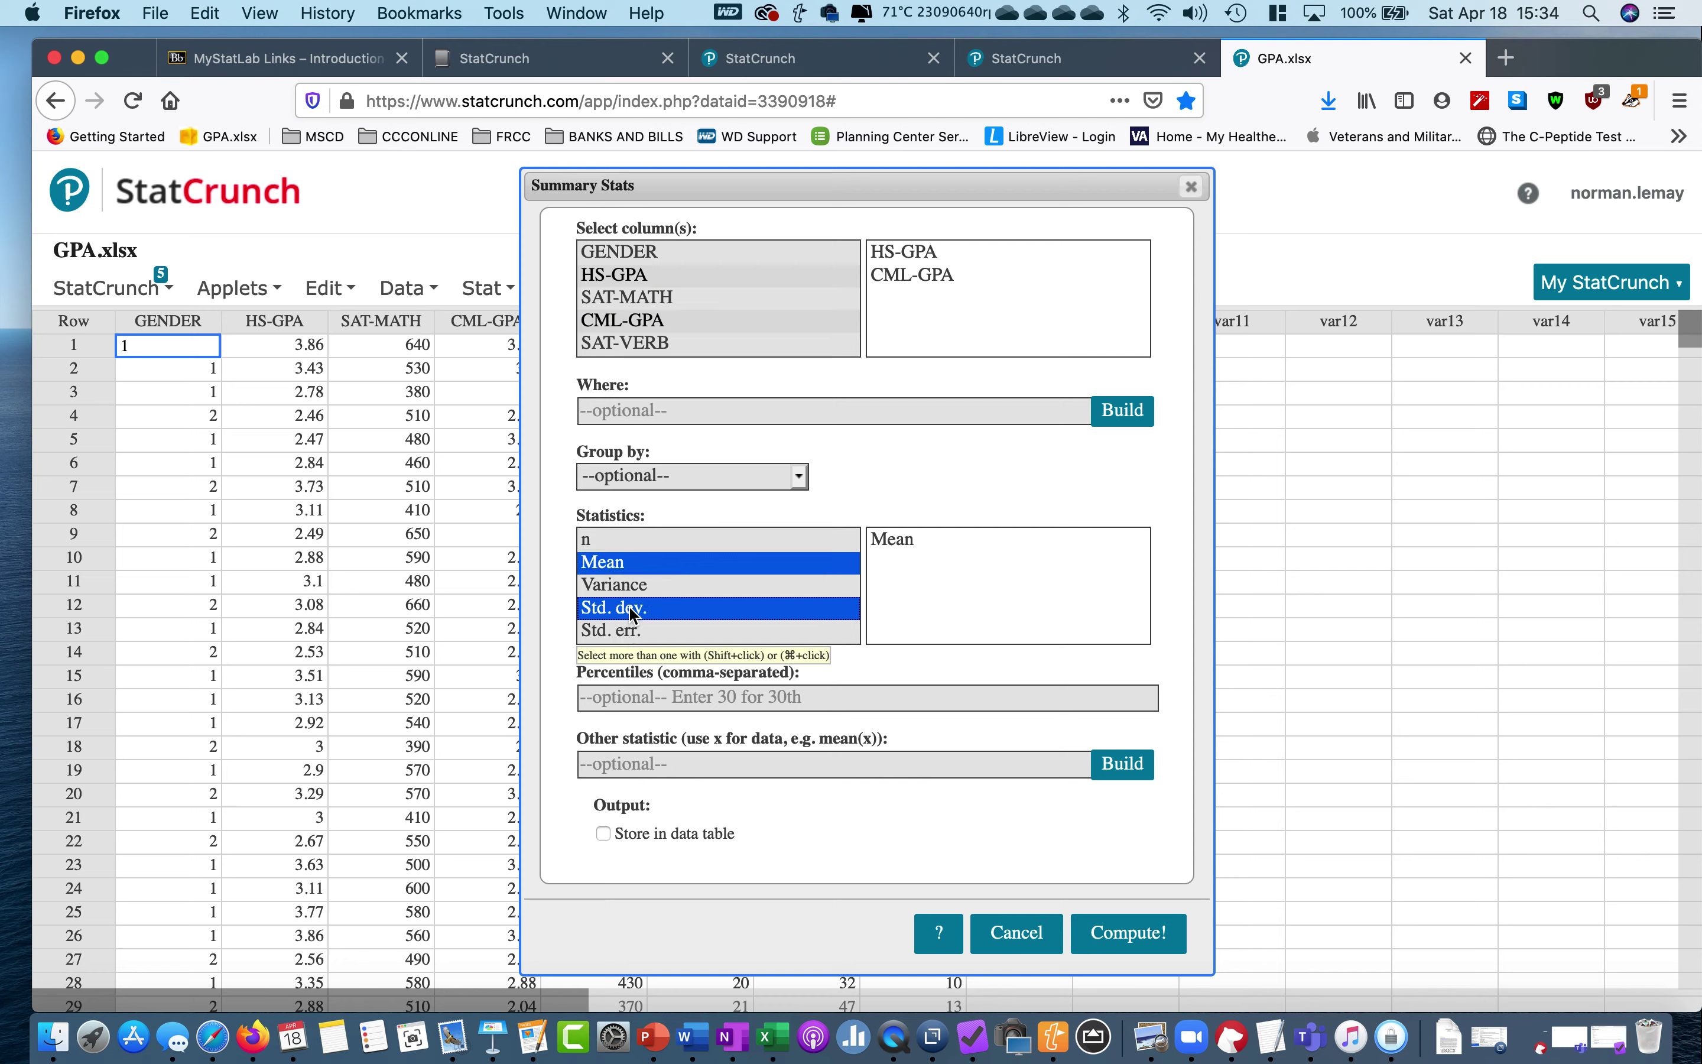
scroll(628, 605, "down", 3)
scroll(629, 608, "up", 1)
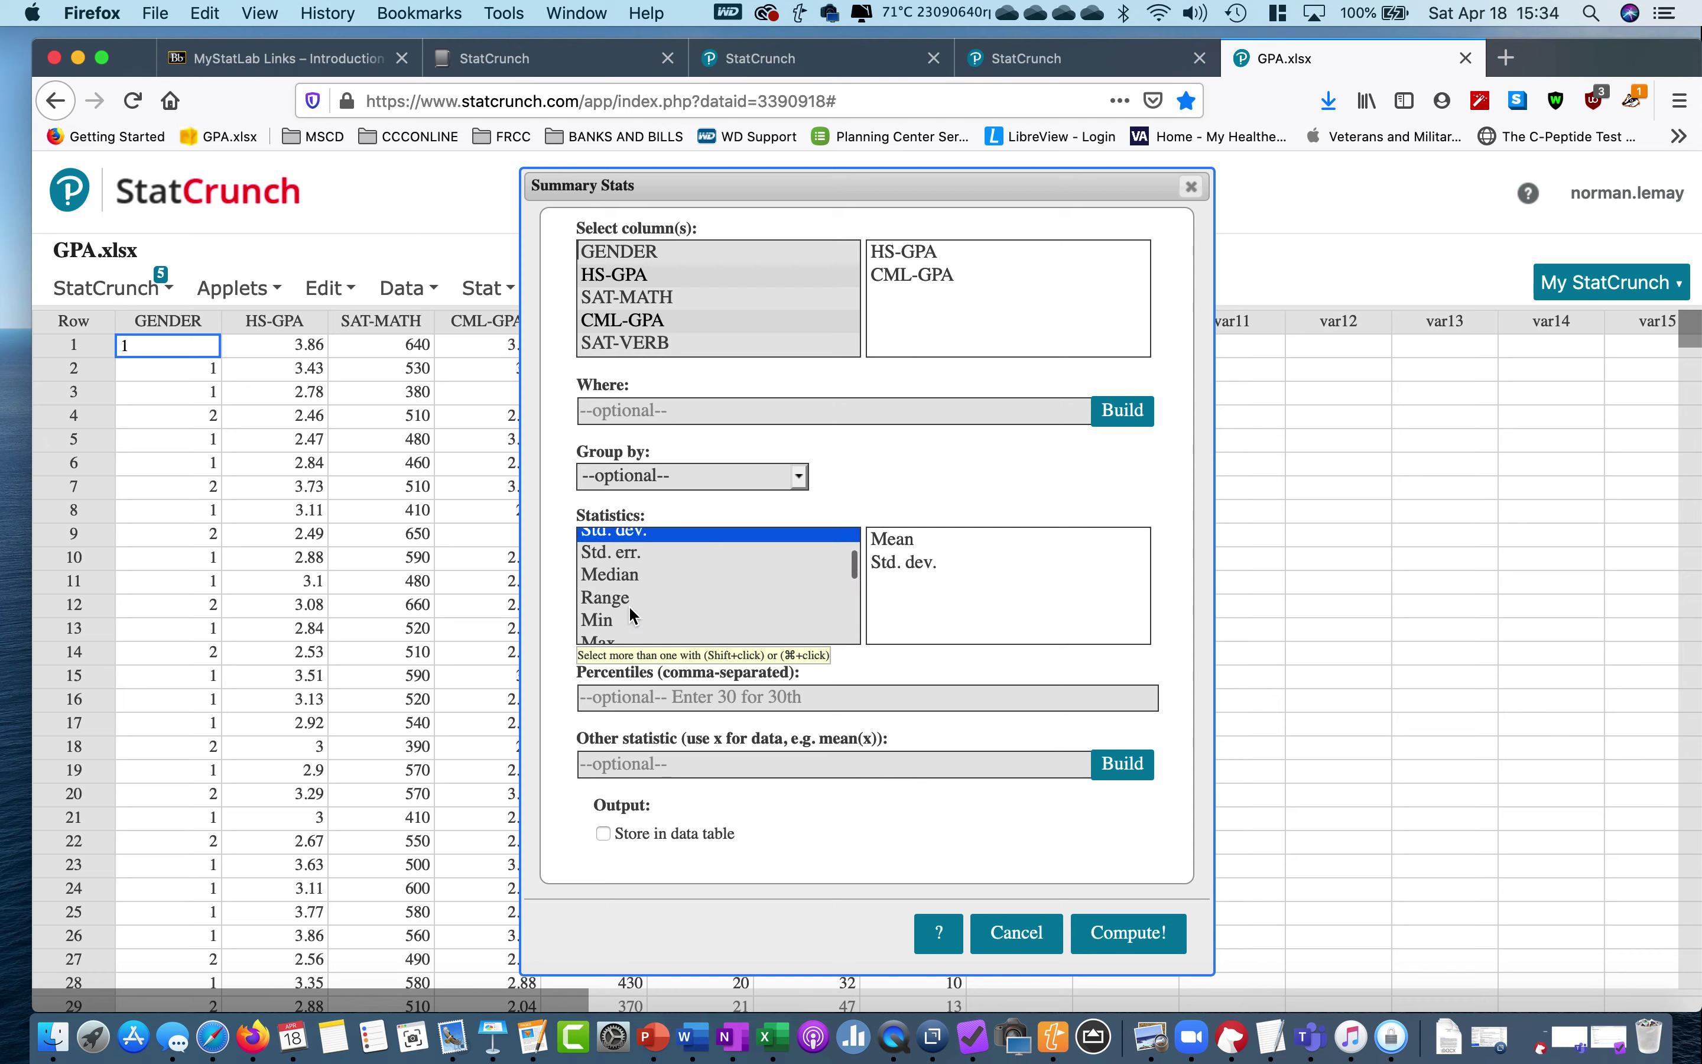
scroll(629, 609, "down", 2)
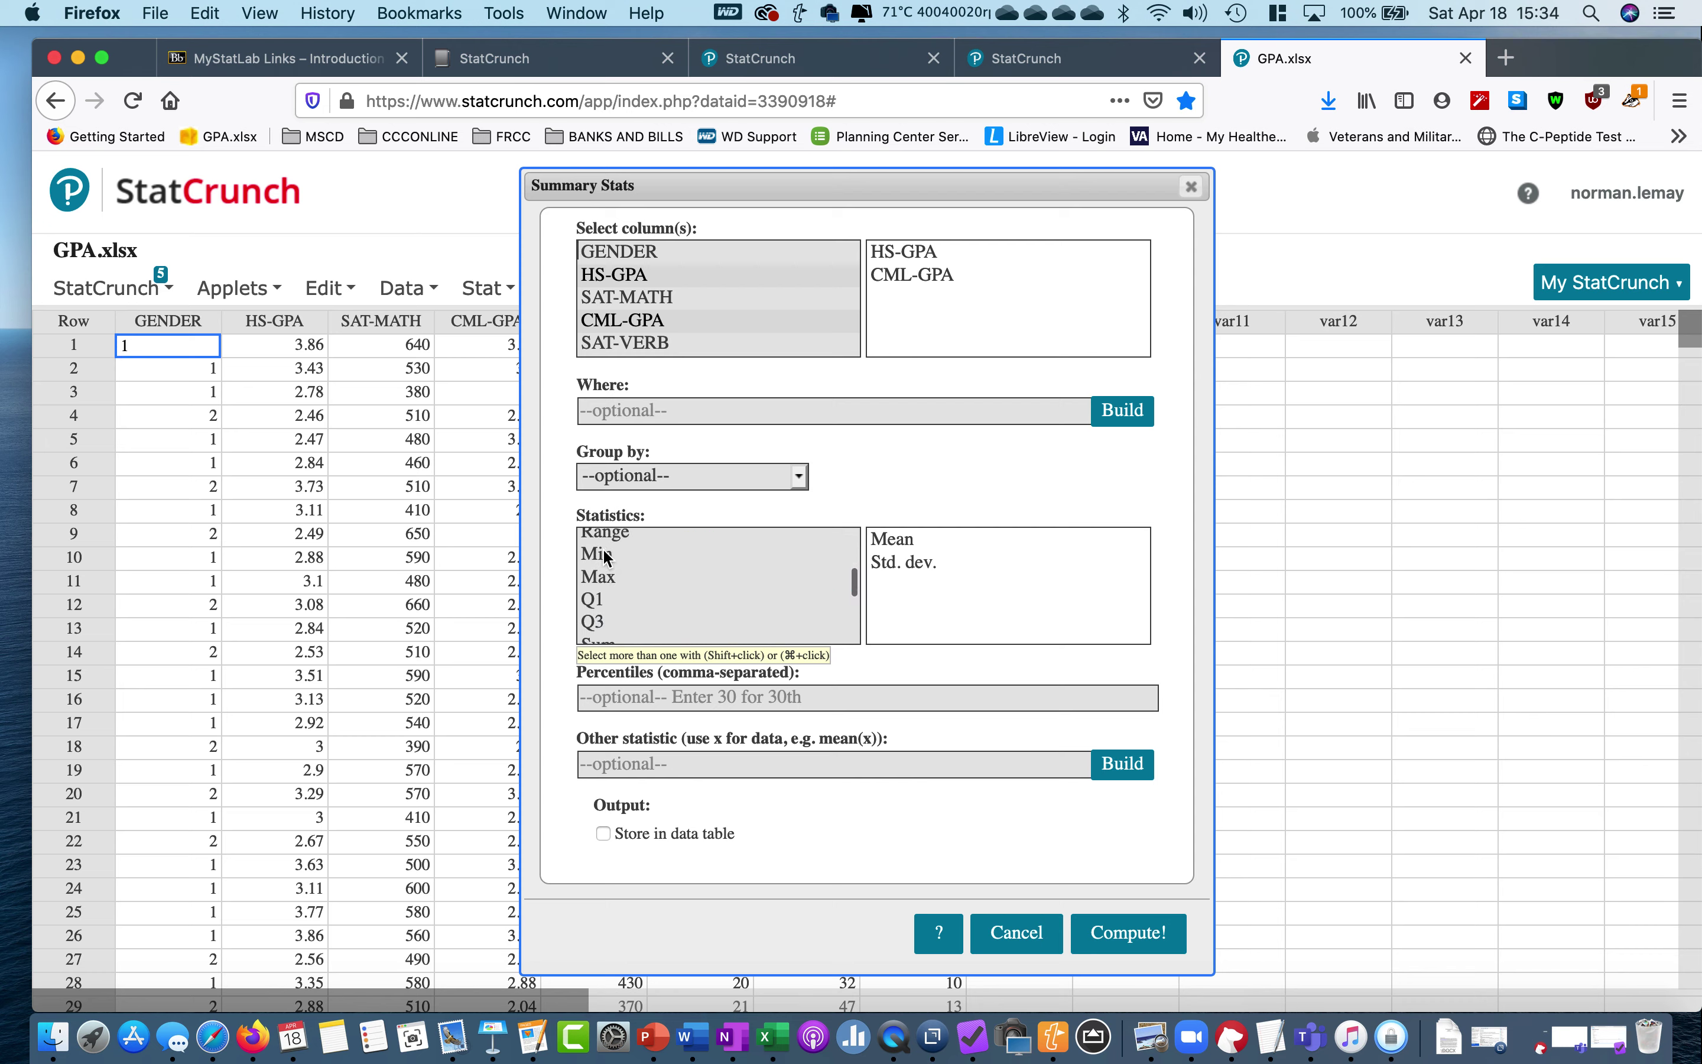
left_click(606, 556, "super")
left_click(602, 598, "super")
scroll(603, 603, "up", 1)
scroll(602, 603, "up", 2)
left_click(629, 590, "super")
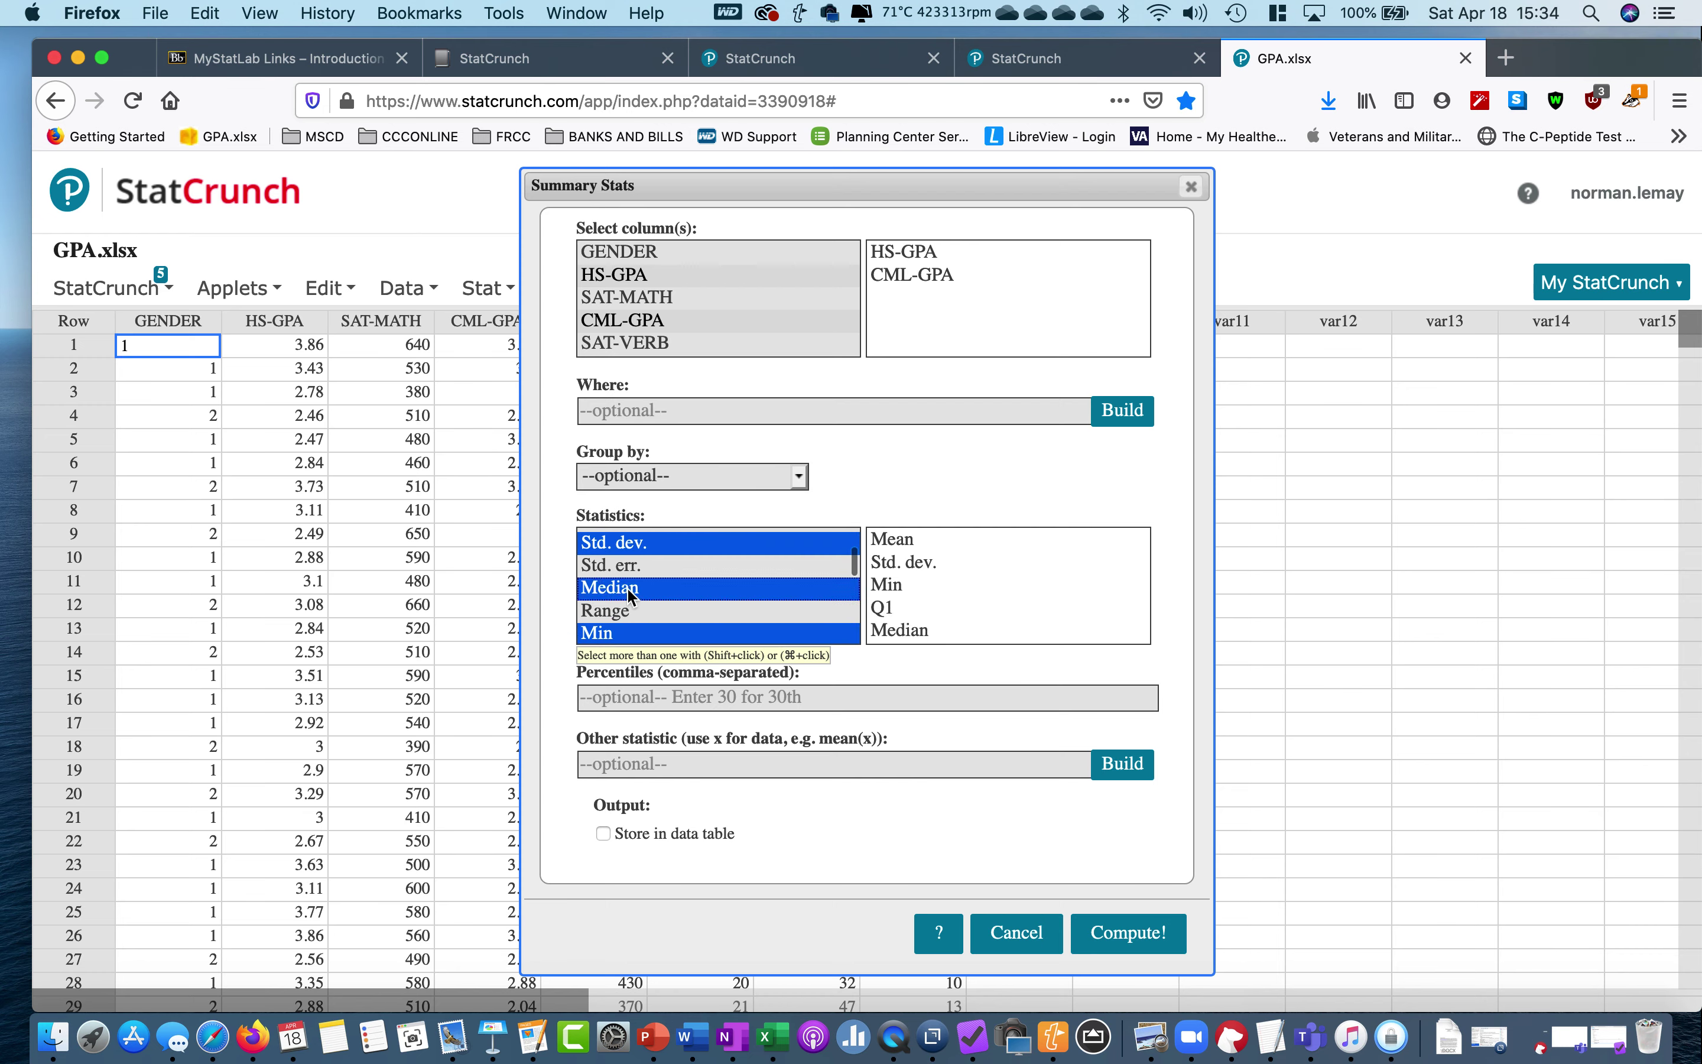
- Add Q3 and Max to the statistics selected for HS-GPA and CML-GPA
scroll(630, 597, "down", 4)
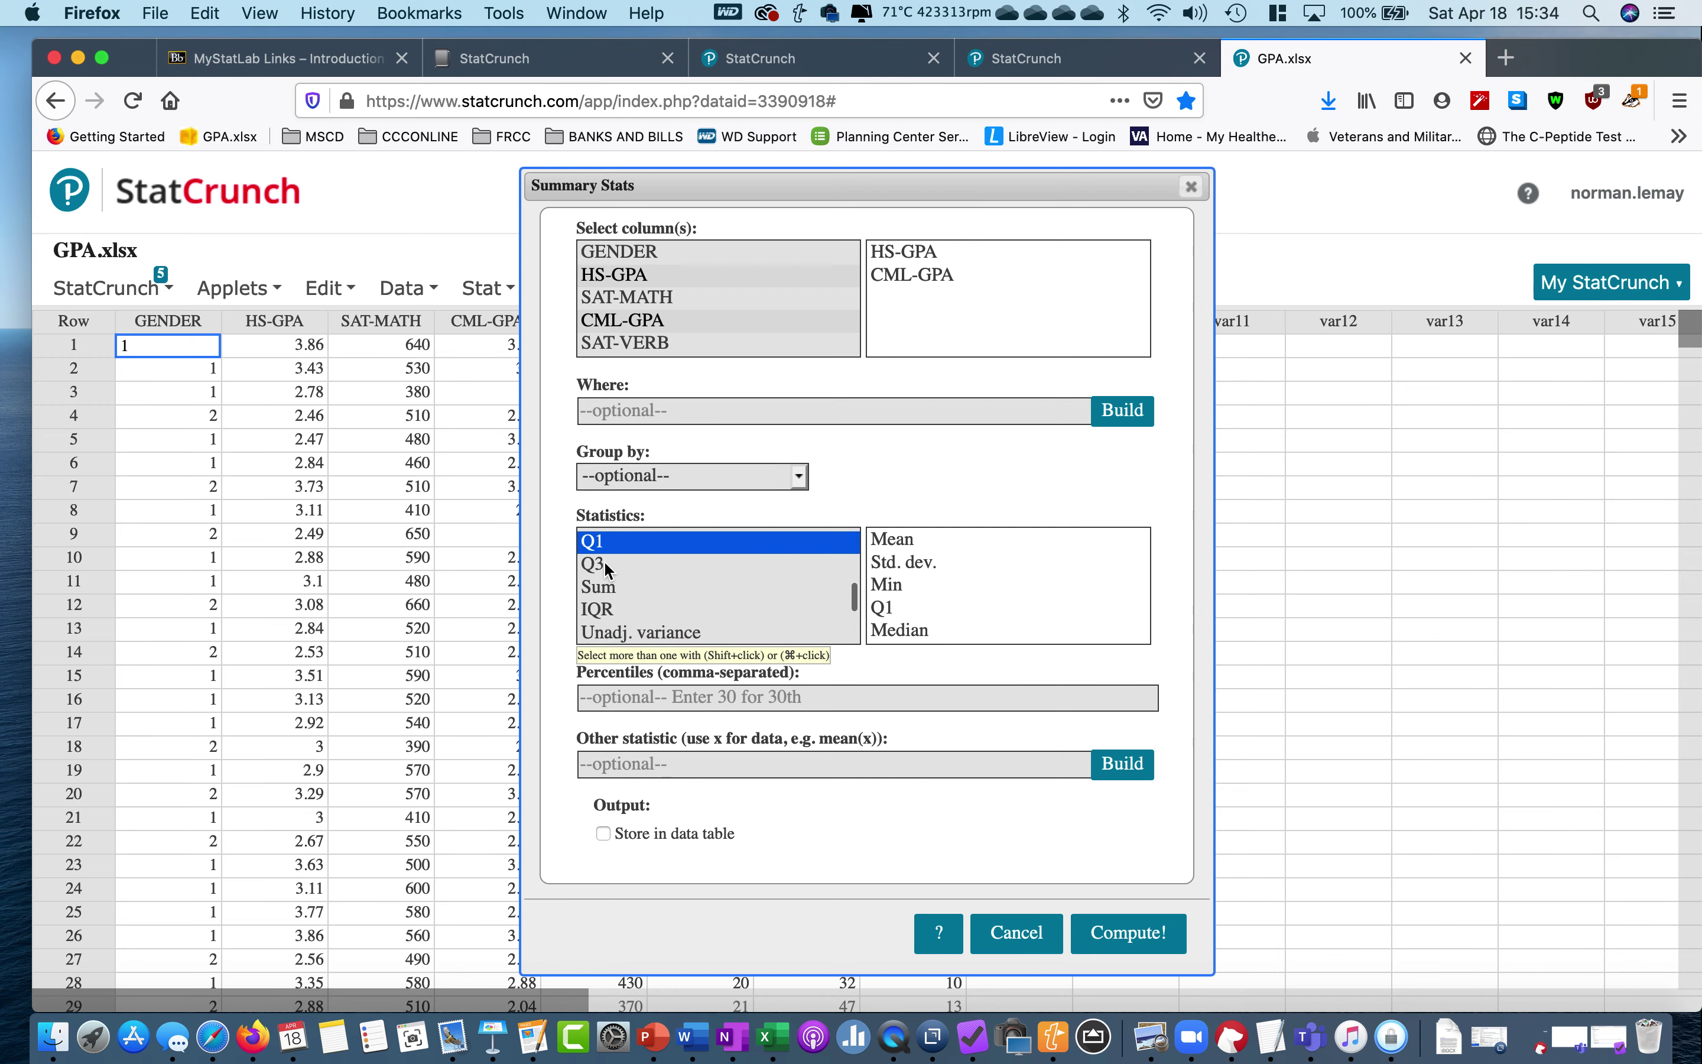
left_click(606, 561, "super")
scroll(603, 569, "up", 4)
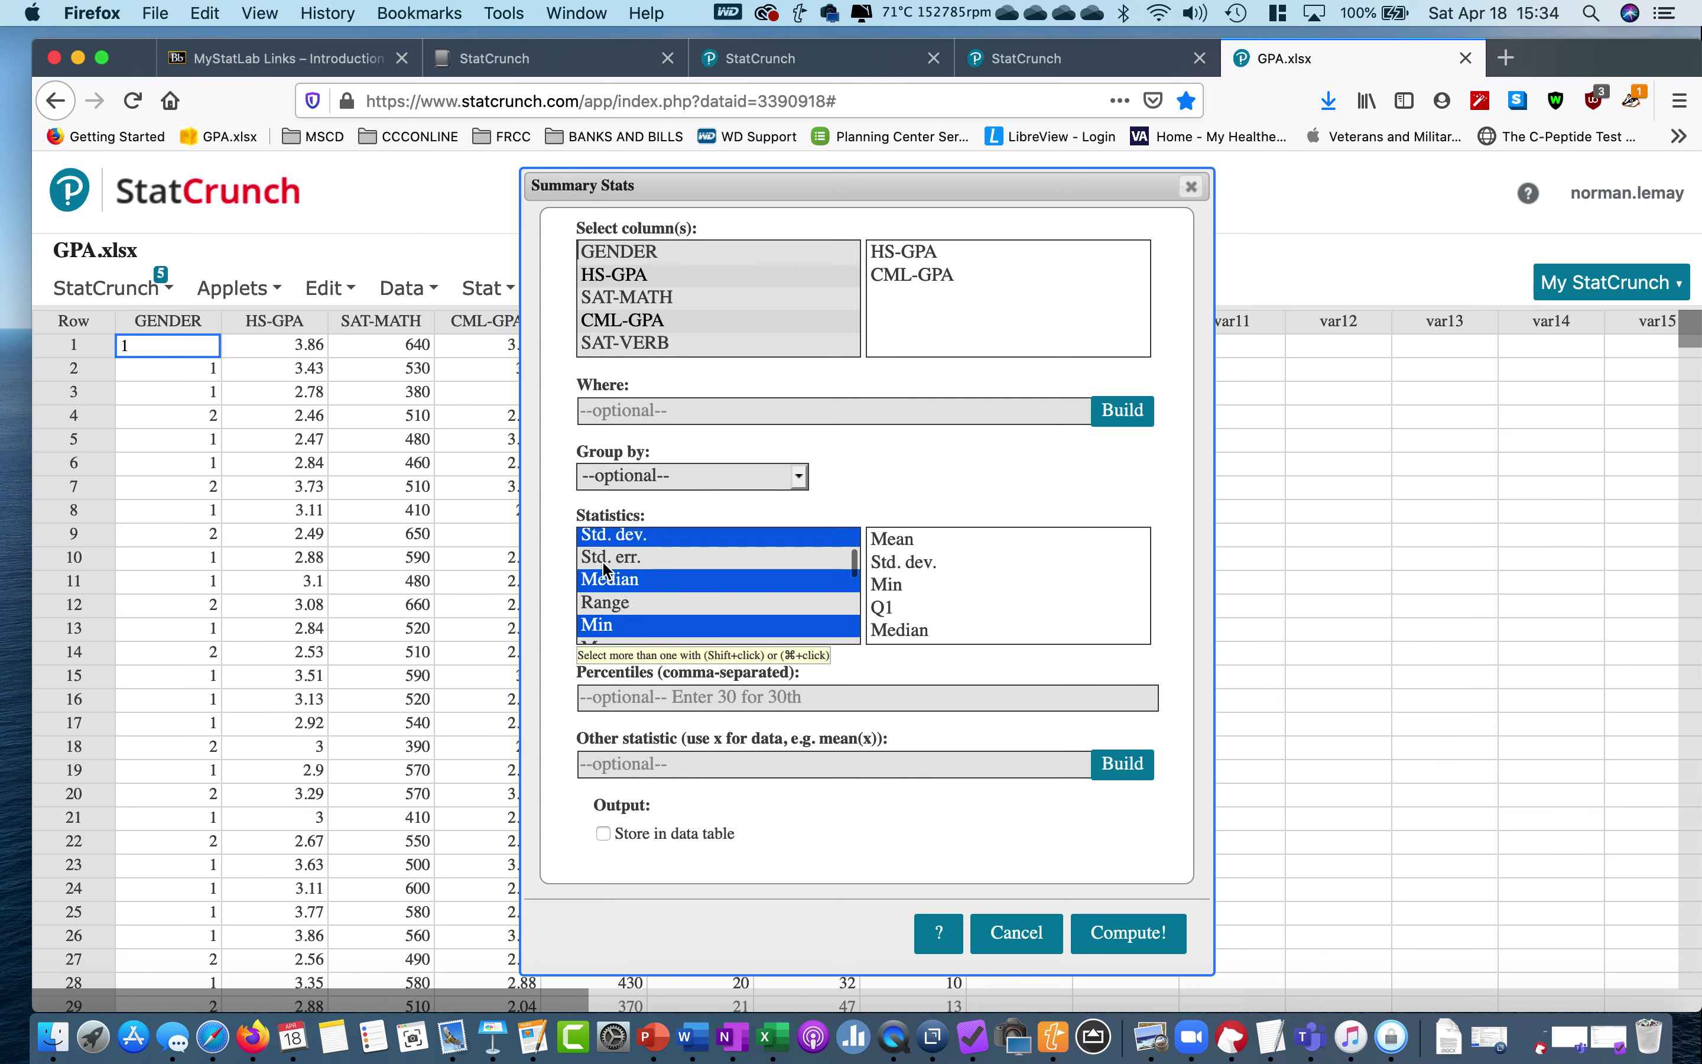
scroll(603, 568, "down", 2)
left_click(606, 592, "super")
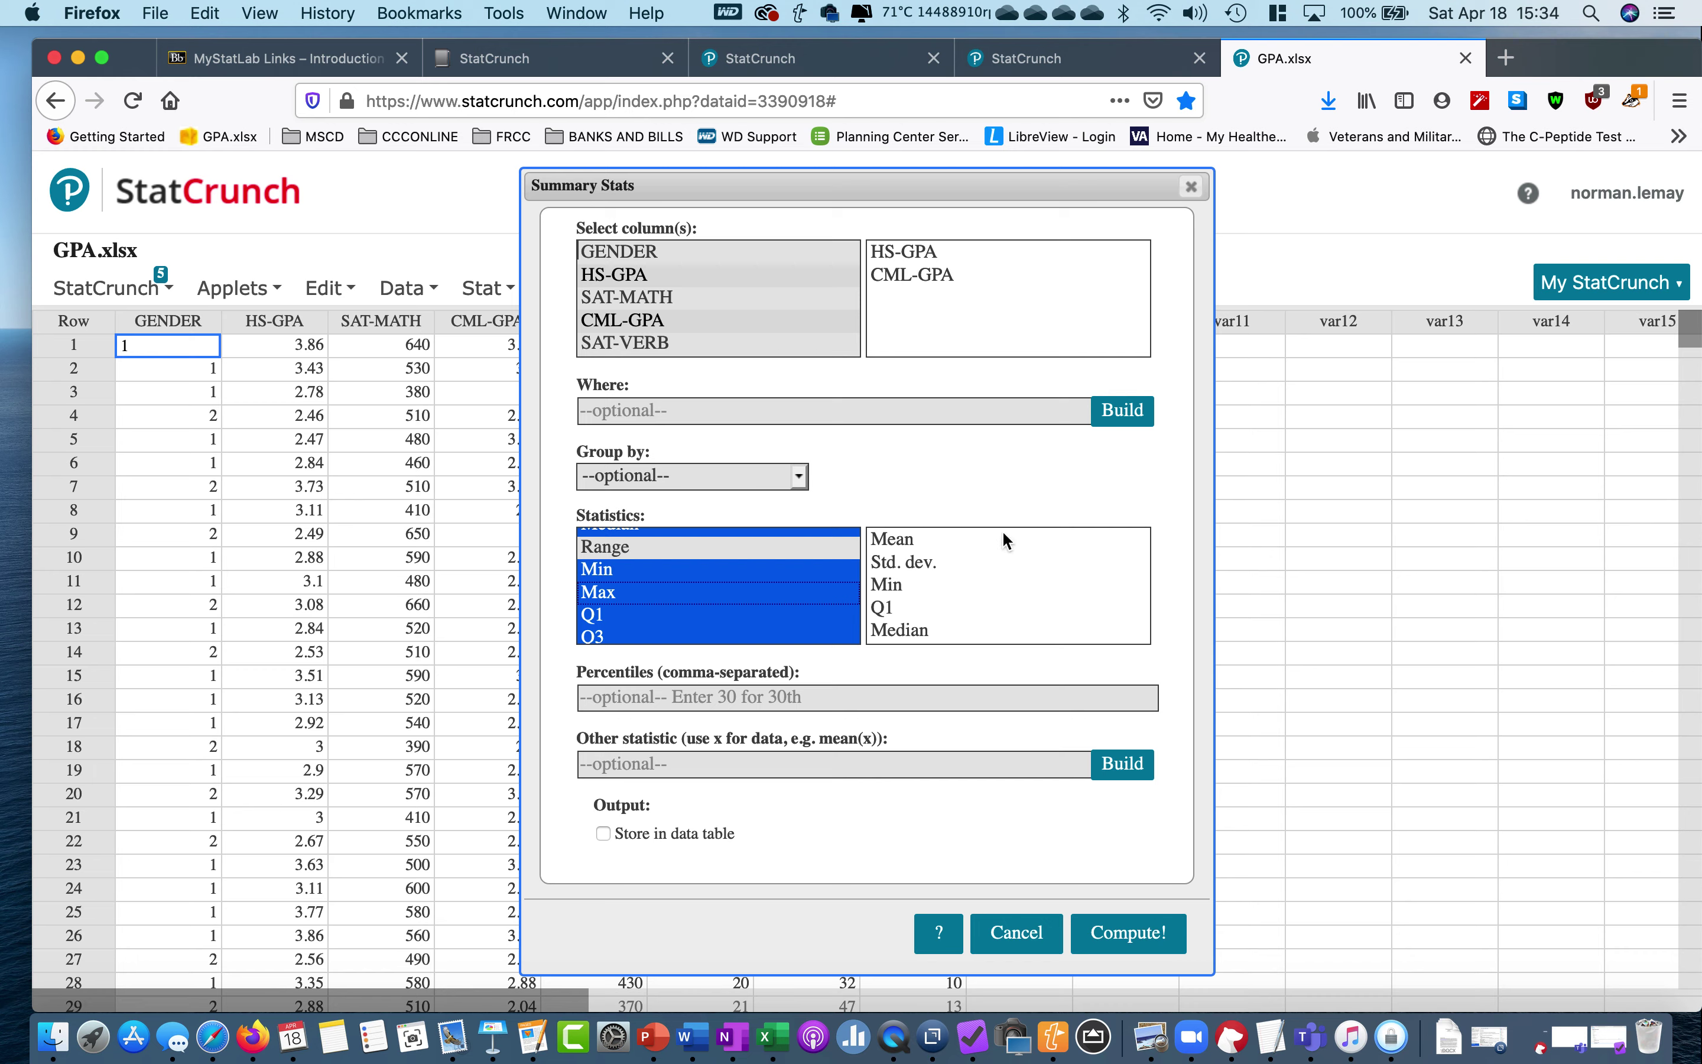
- Compute the HS-GPA and CML-GPA summary statistics, reposition the results window to view it, and close it
left_click(1125, 933)
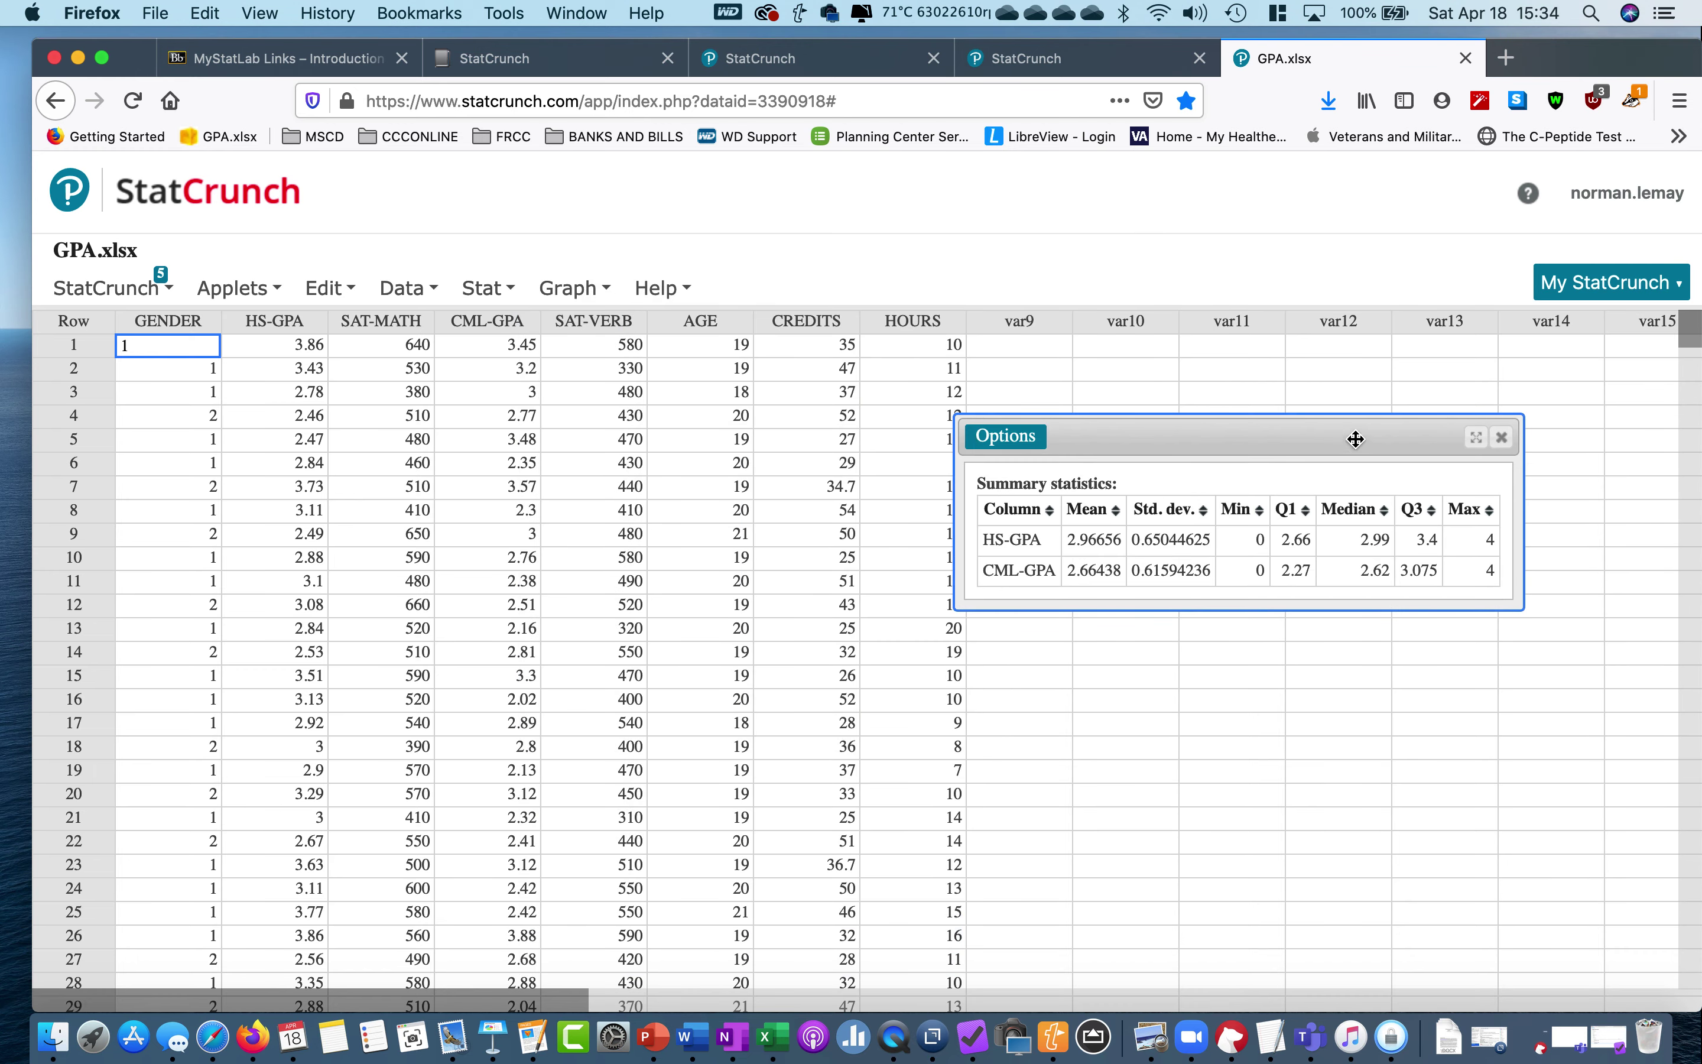
left_click_drag(1352, 440, 1317, 370)
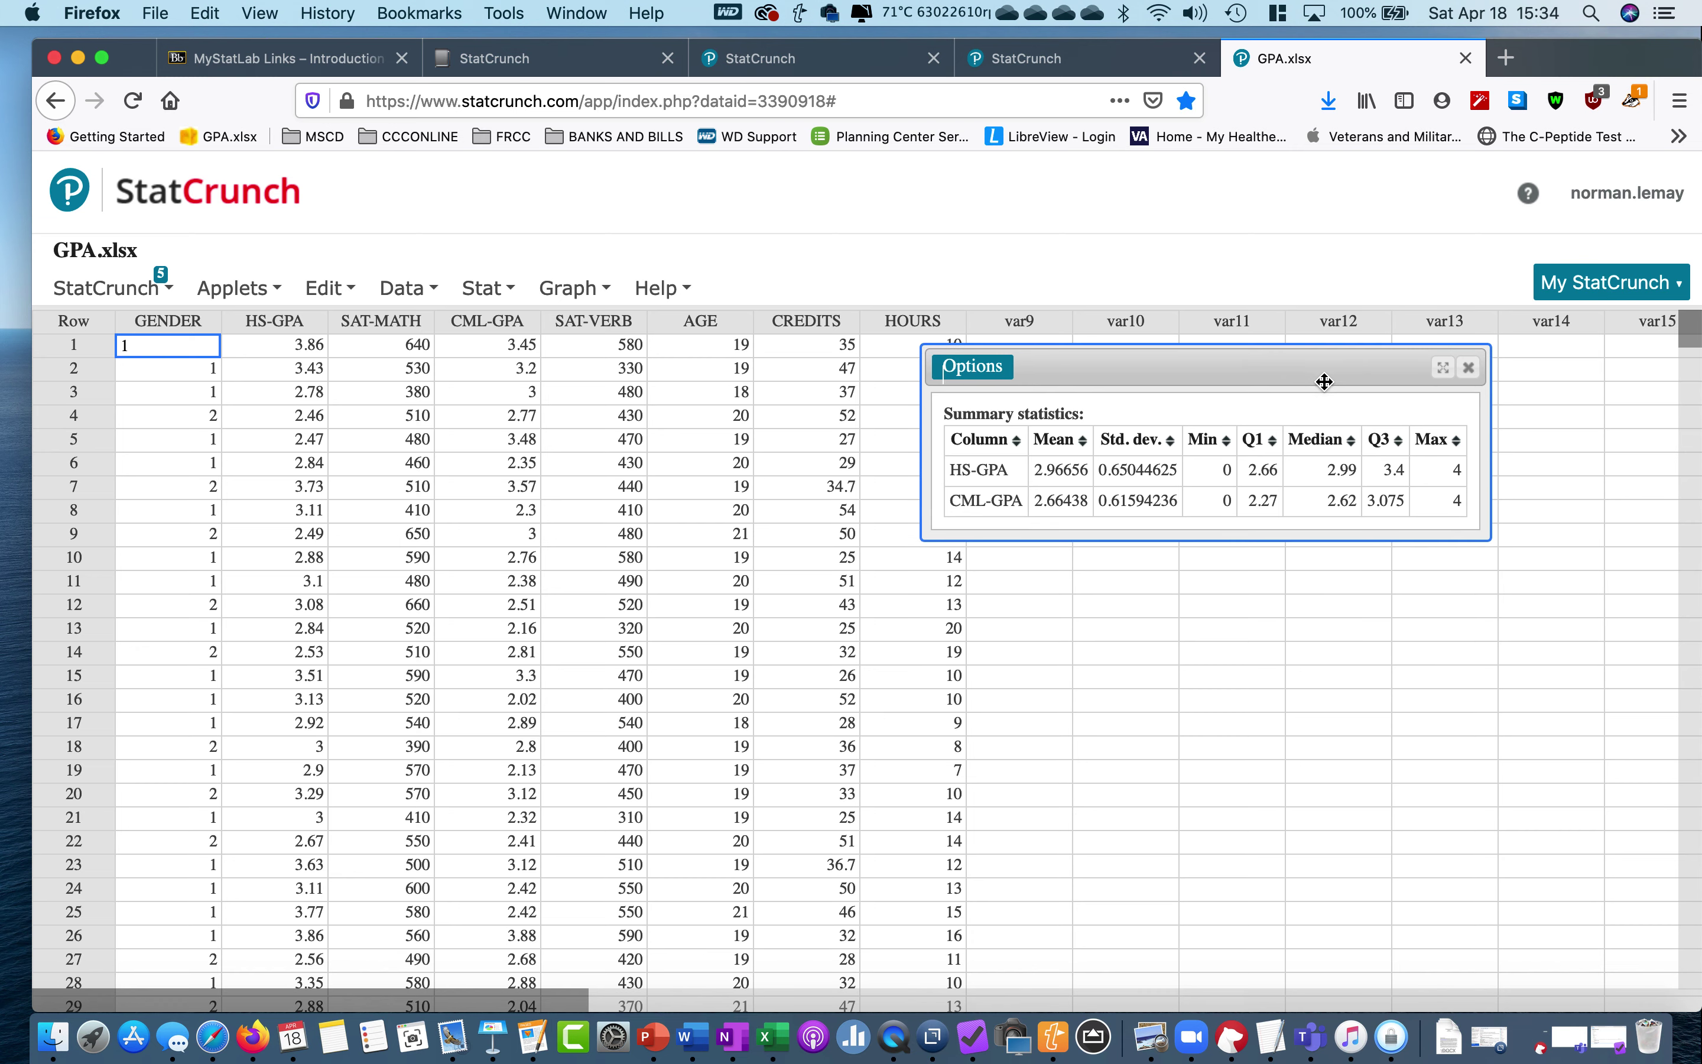
left_click(1470, 369)
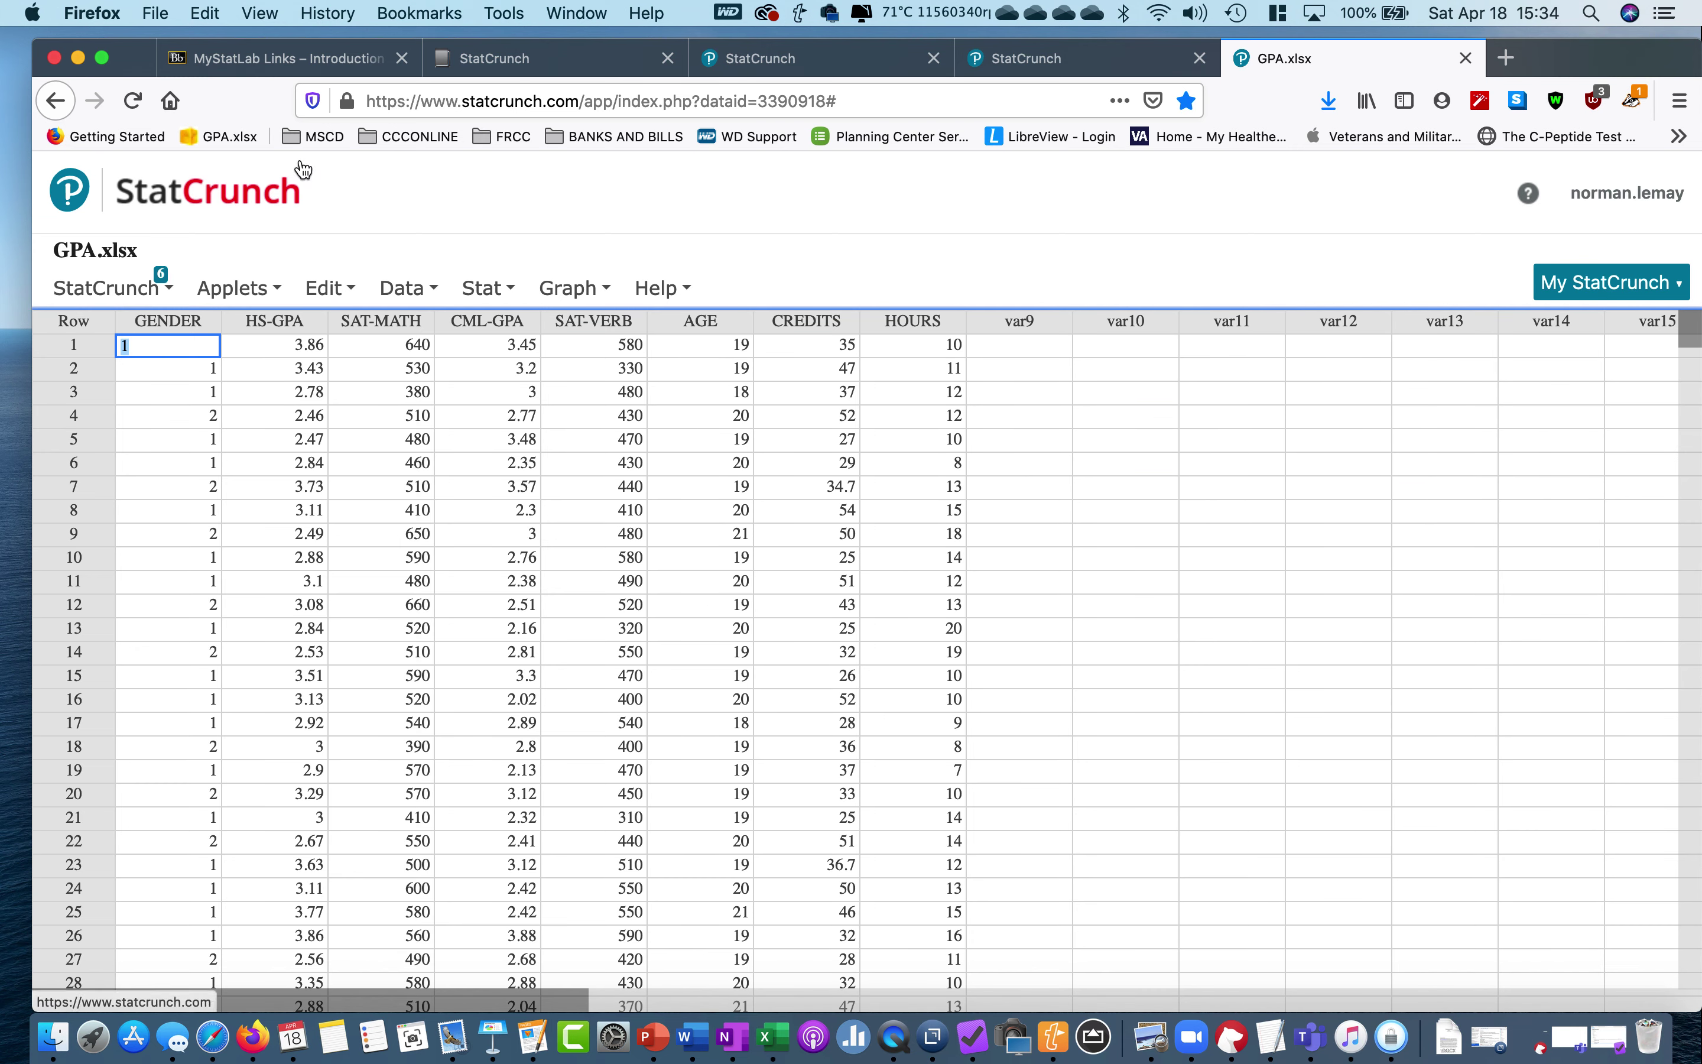